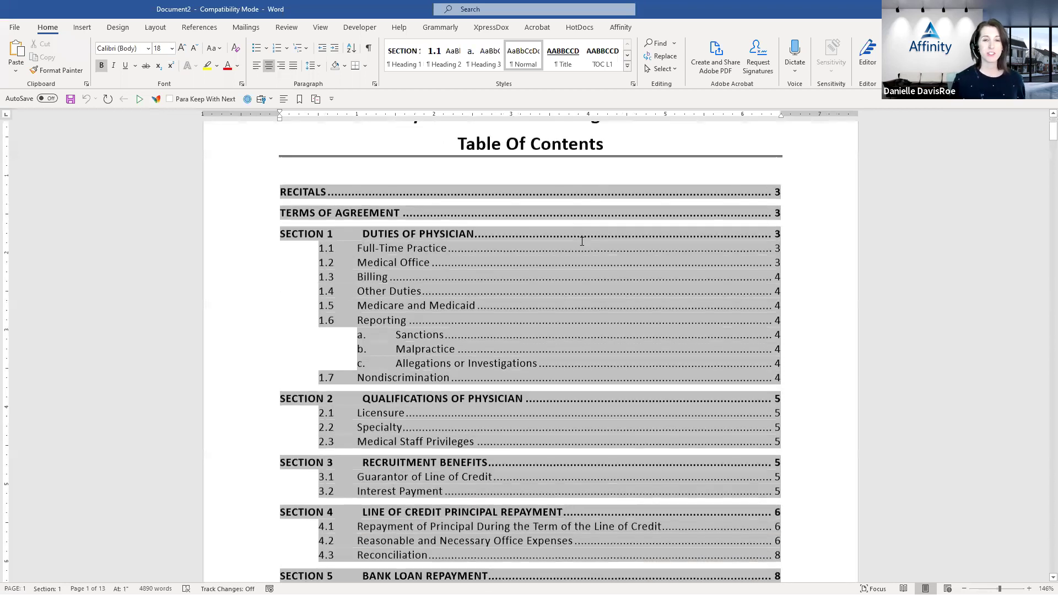
Review the table of contents, the numbered instructions below it and the start of the Physician Recruitment Agreement on page 3.
{"action": "scroll", "coordinate": [578, 245], "scroll_direction": "down", "scroll_amount": 10}
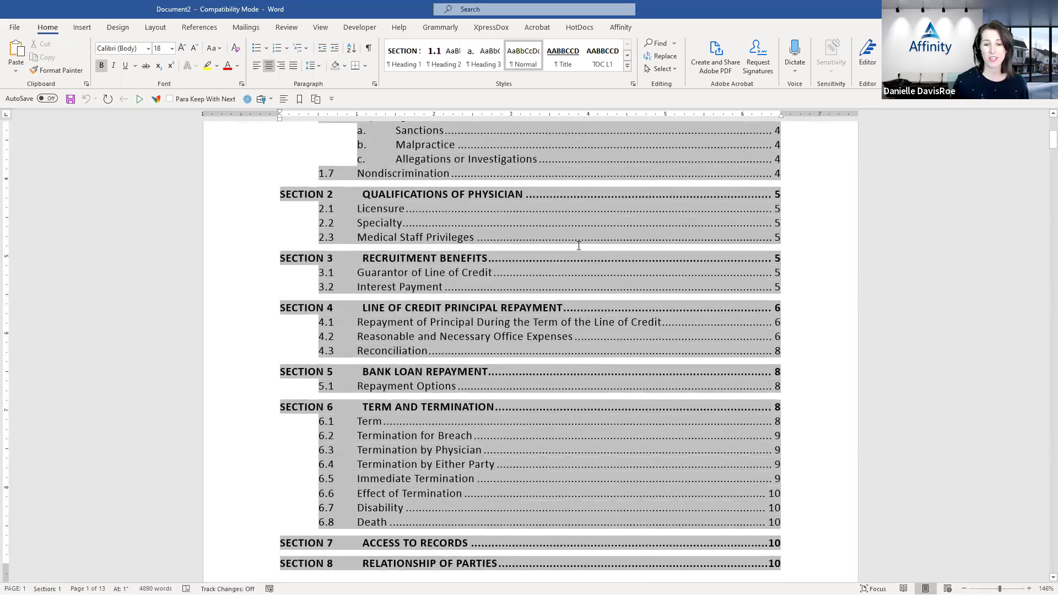
{"action": "scroll", "coordinate": [577, 246], "scroll_direction": "down", "scroll_amount": 2}
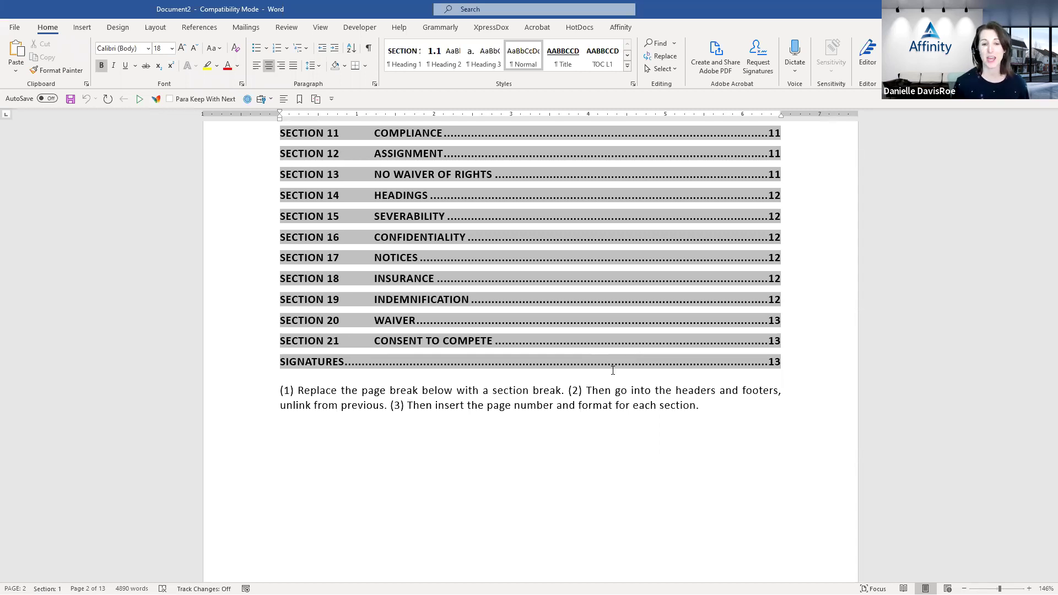
{"action": "scroll", "coordinate": [612, 370], "scroll_direction": "down", "scroll_amount": 10}
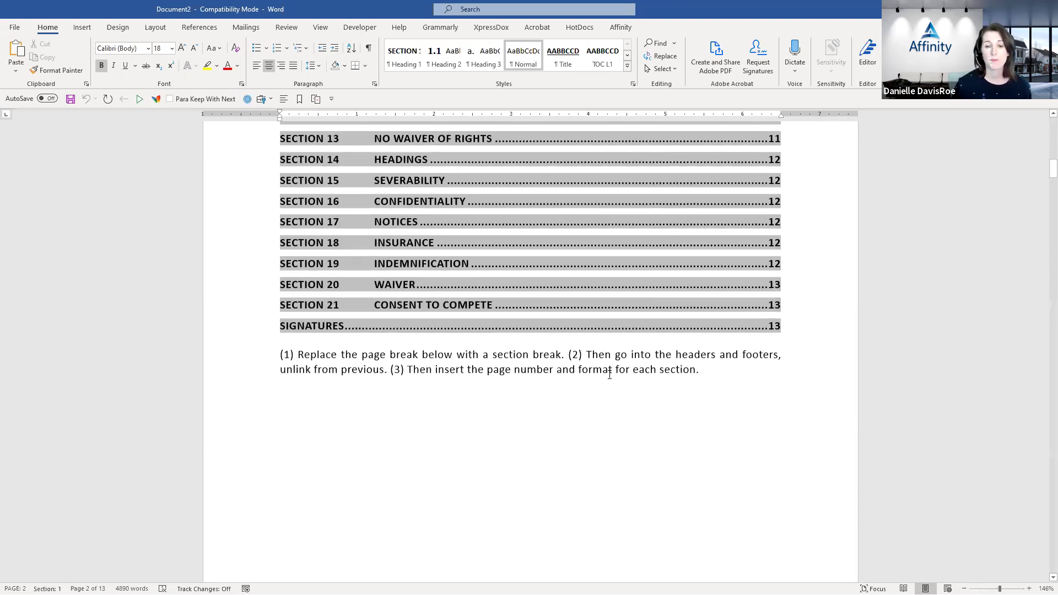
{"action": "scroll", "coordinate": [609, 374], "scroll_direction": "down", "scroll_amount": 8}
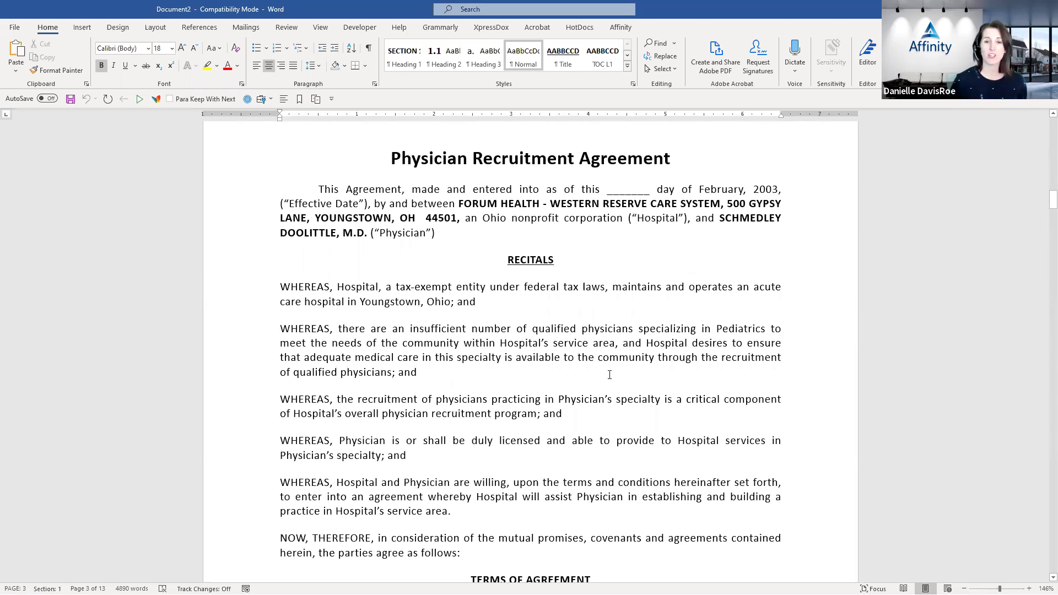
{"action": "scroll", "coordinate": [609, 375], "scroll_direction": "up", "scroll_amount": 10}
{"action": "scroll", "coordinate": [579, 392], "scroll_direction": "down", "scroll_amount": 1}
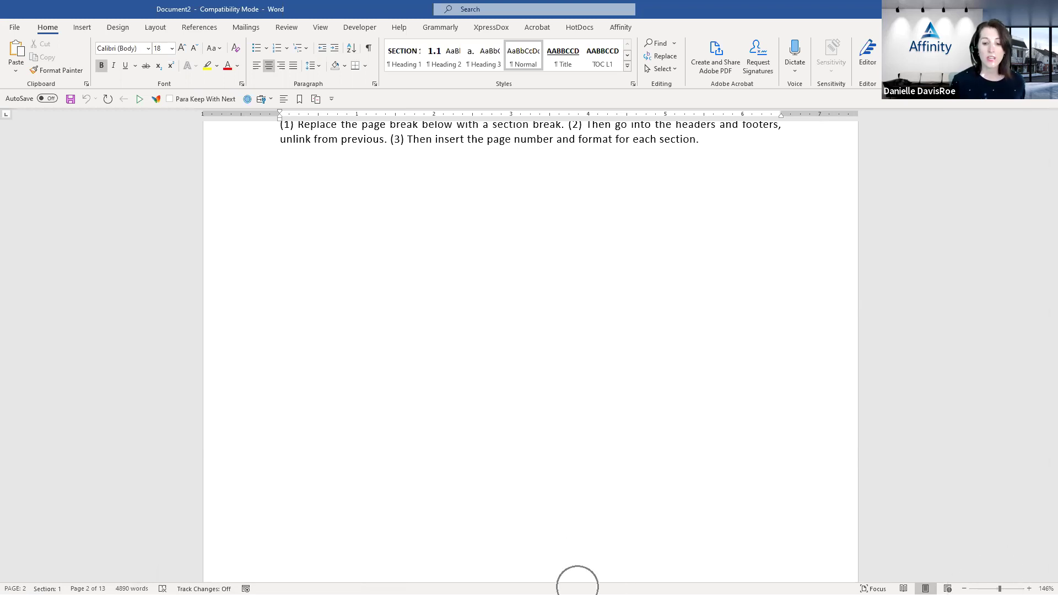
Check in the status bar customization options that Section and the page number indicators are enabled.
{"action": "right_click", "coordinate": [578, 588]}
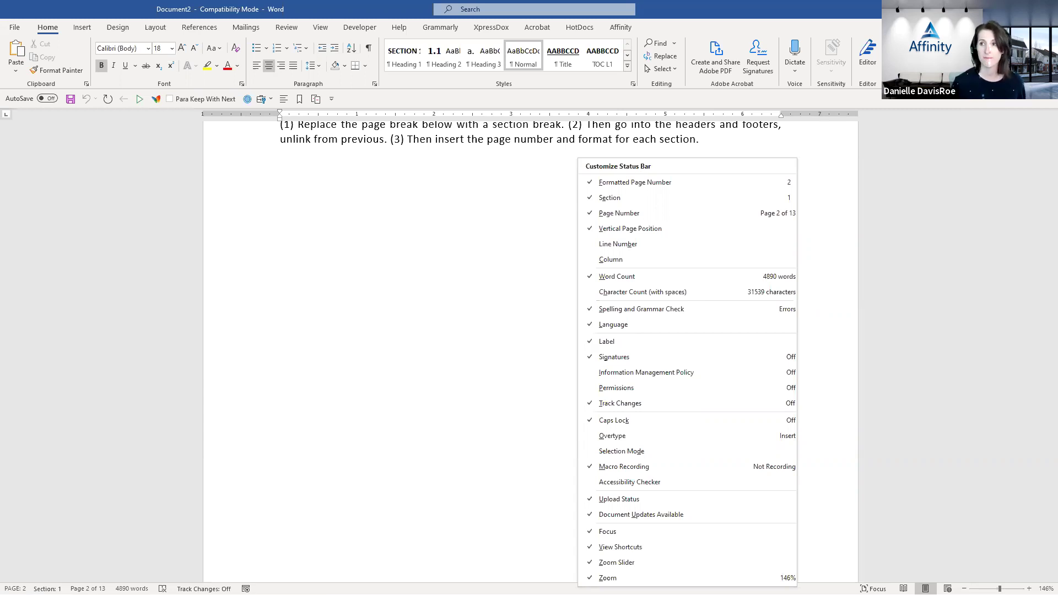
{"action": "left_click", "coordinate": [489, 387]}
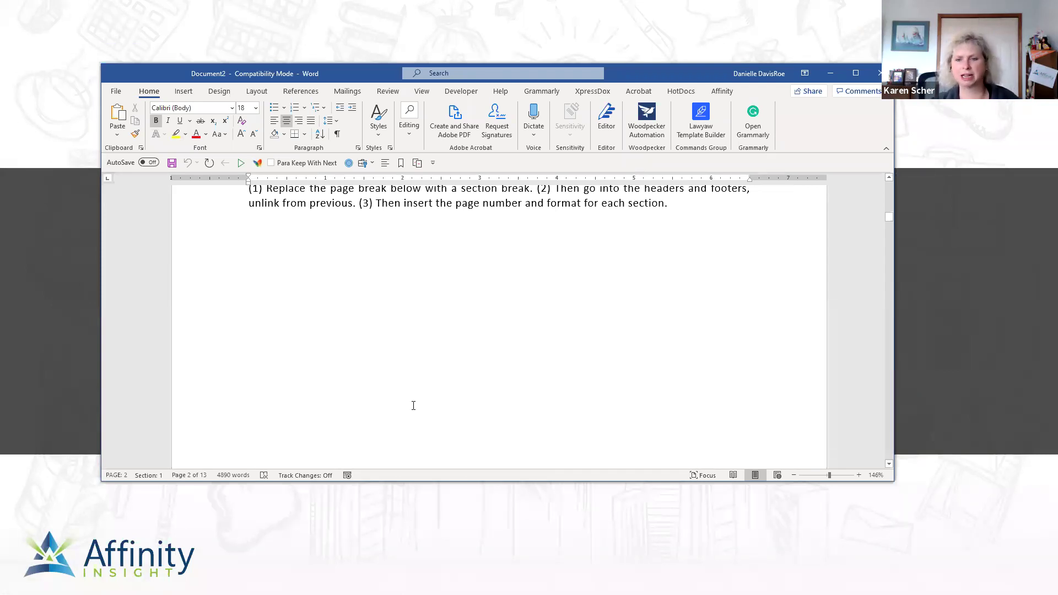
{"action": "right_click", "coordinate": [411, 475]}
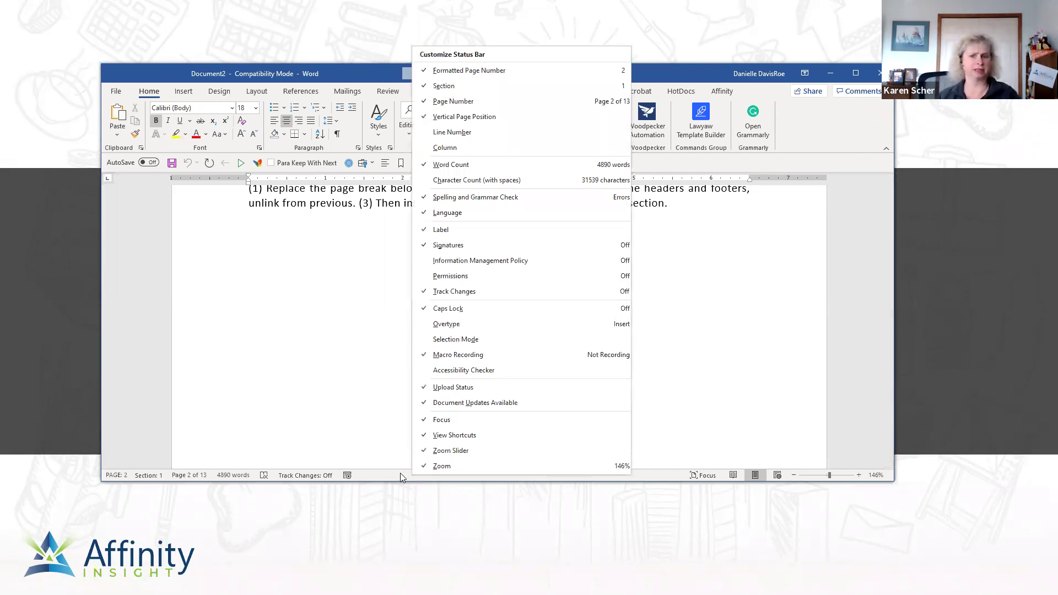
{"action": "left_click", "coordinate": [387, 440]}
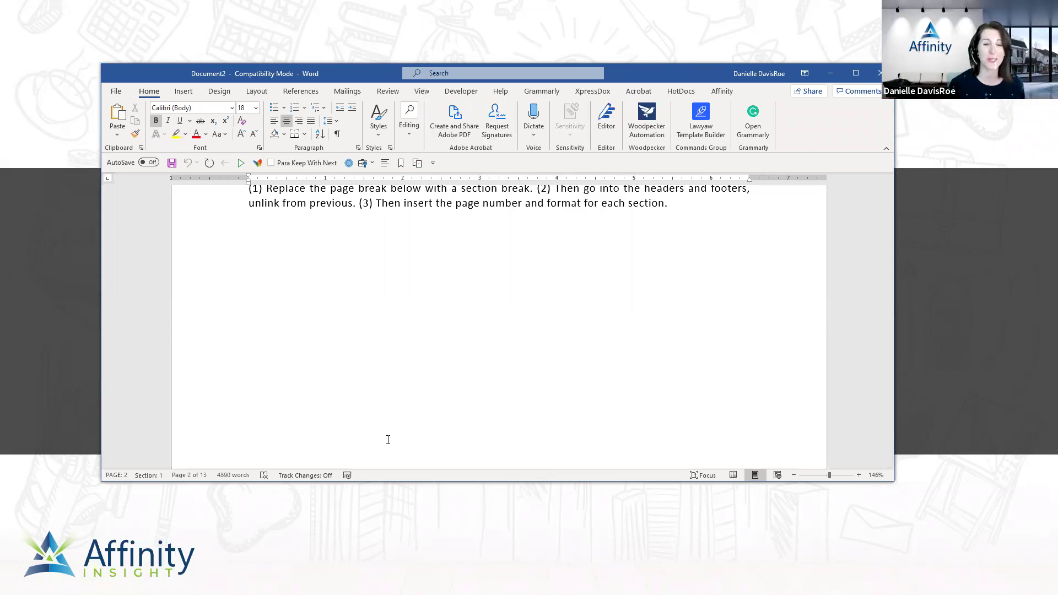
Place the cursor below the numbered instructions on page 2 and switch the formatting marks on and off.
{"action": "left_click", "coordinate": [438, 361]}
{"action": "scroll", "coordinate": [438, 361], "scroll_direction": "up", "scroll_amount": 1}
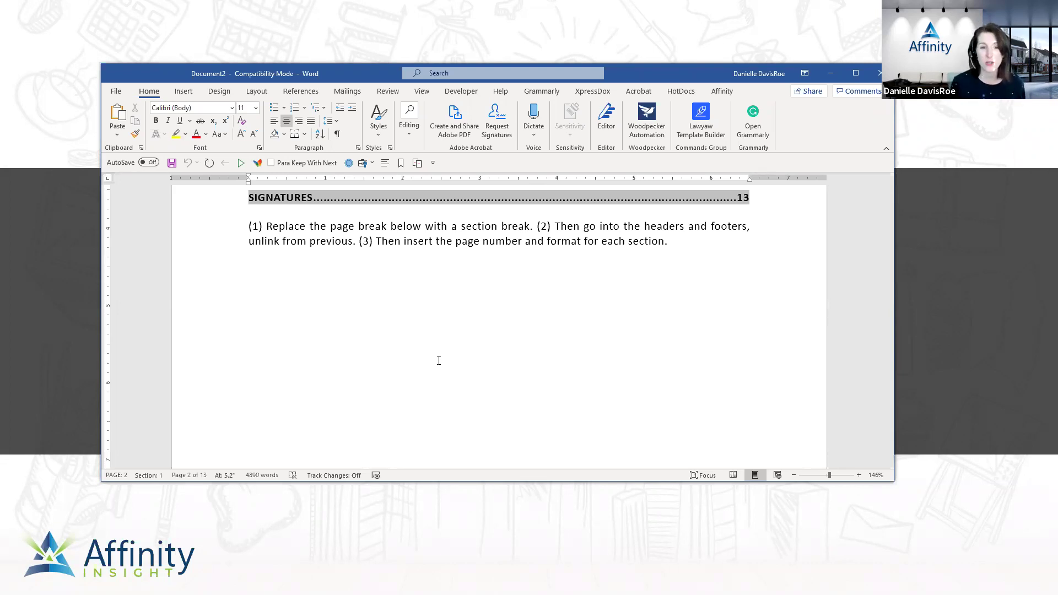
{"action": "left_click", "coordinate": [141, 97]}
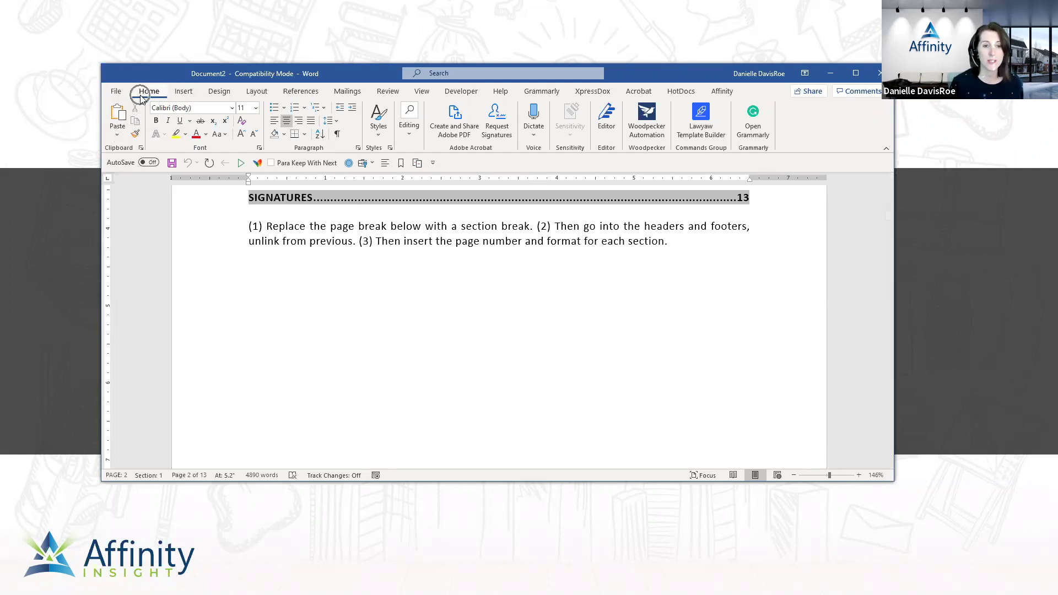
{"action": "left_click", "coordinate": [309, 148]}
{"action": "left_click", "coordinate": [337, 135]}
{"action": "left_click", "coordinate": [338, 135]}
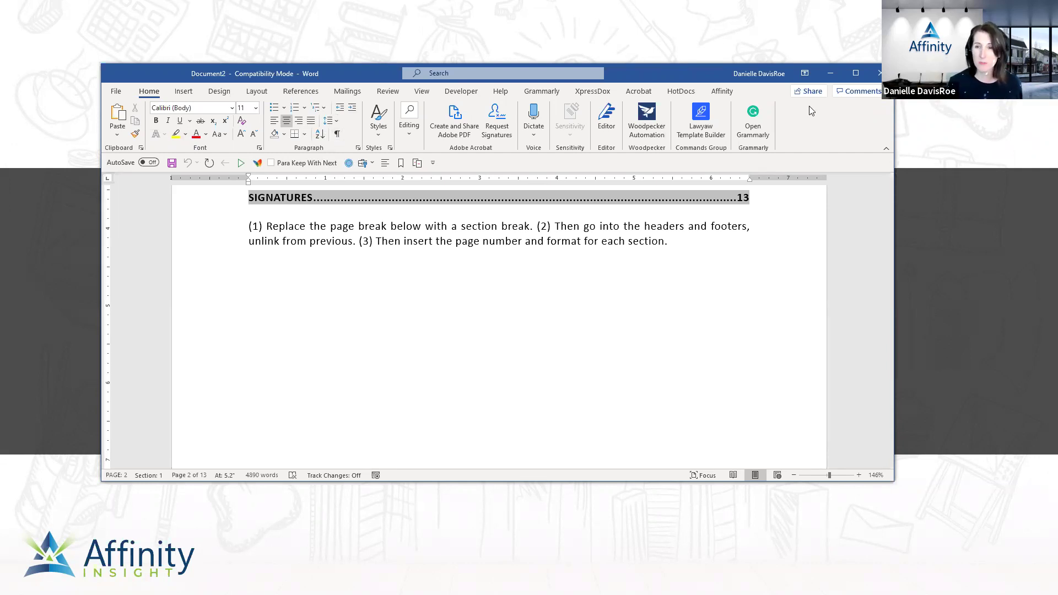
Maximize the document window, toggle the formatting marks several times, and restore the window to its smaller size.
{"action": "left_click", "coordinate": [854, 72]}
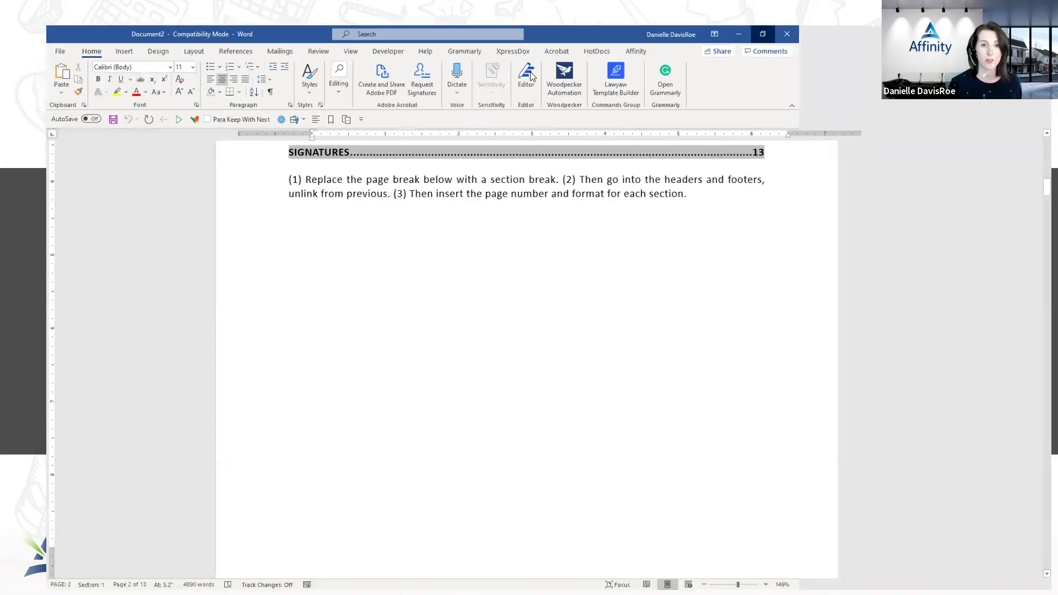
{"action": "left_click", "coordinate": [370, 48]}
{"action": "left_click", "coordinate": [370, 49]}
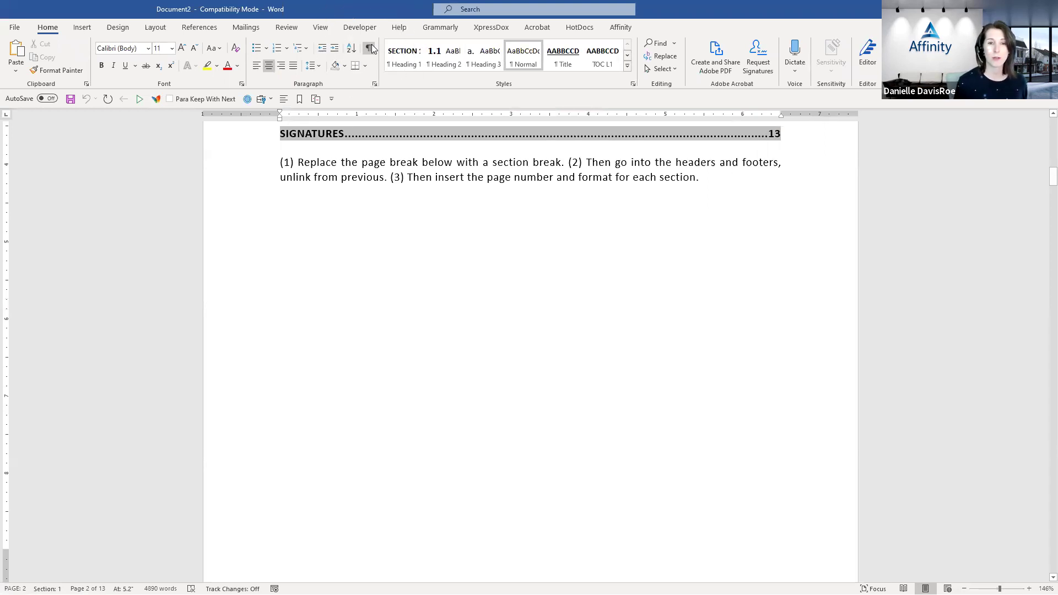
{"action": "left_click", "coordinate": [371, 48]}
{"action": "left_click", "coordinate": [370, 49]}
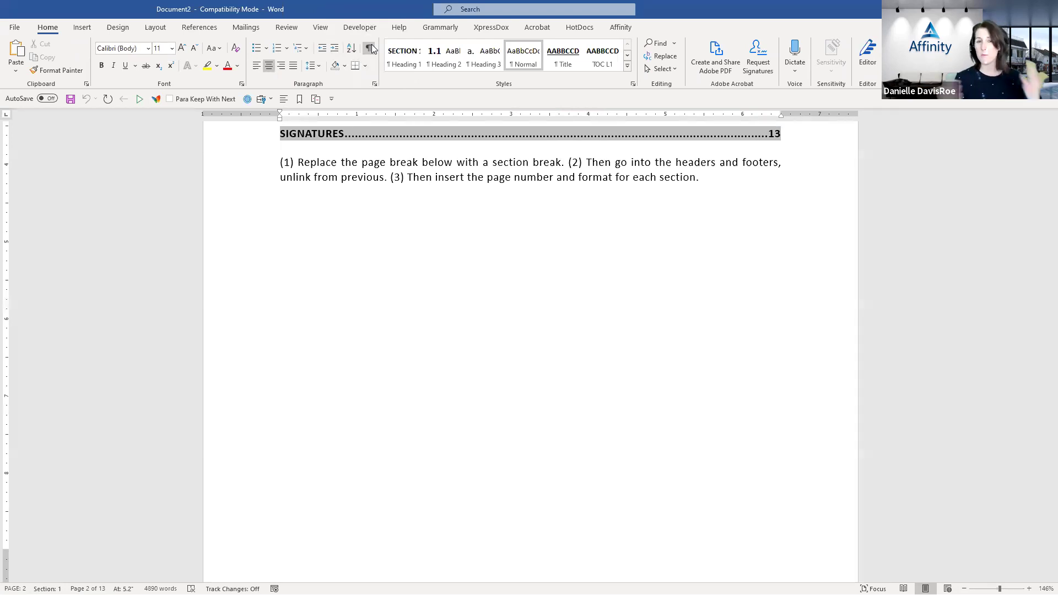
{"action": "left_click", "coordinate": [370, 49]}
{"action": "left_click", "coordinate": [371, 48]}
{"action": "left_click", "coordinate": [371, 49]}
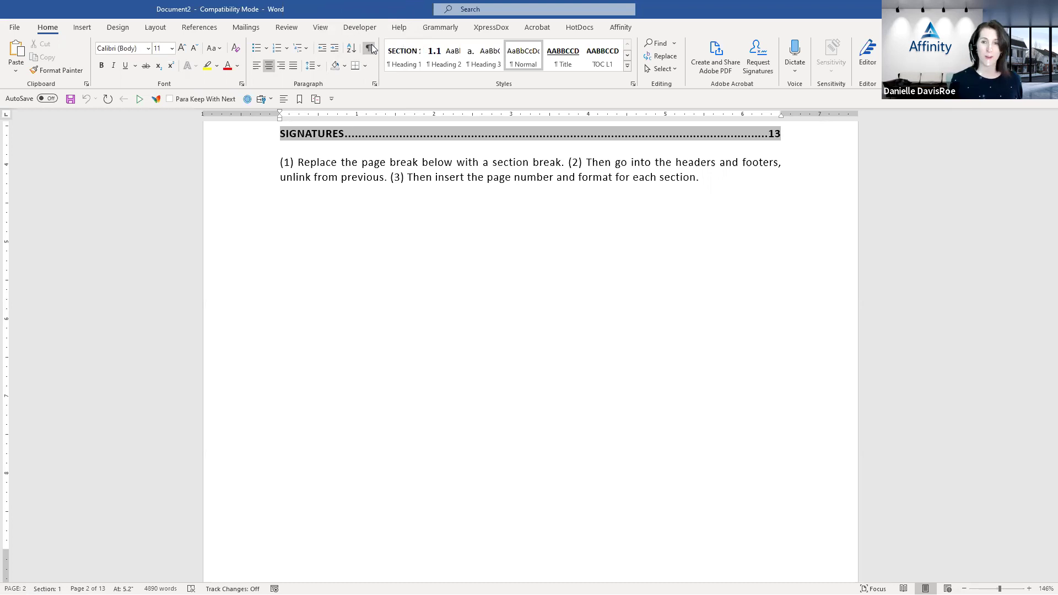
{"action": "left_click", "coordinate": [1020, 9]}
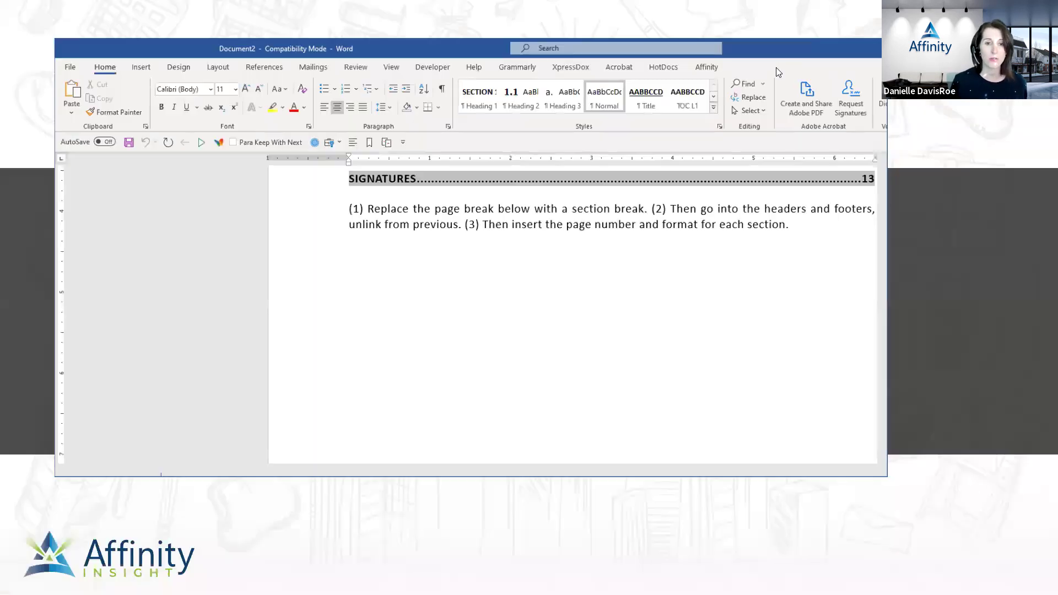
Show the formatting marks and select the page break below the numbered instructions on page 2.
{"action": "left_click", "coordinate": [338, 135]}
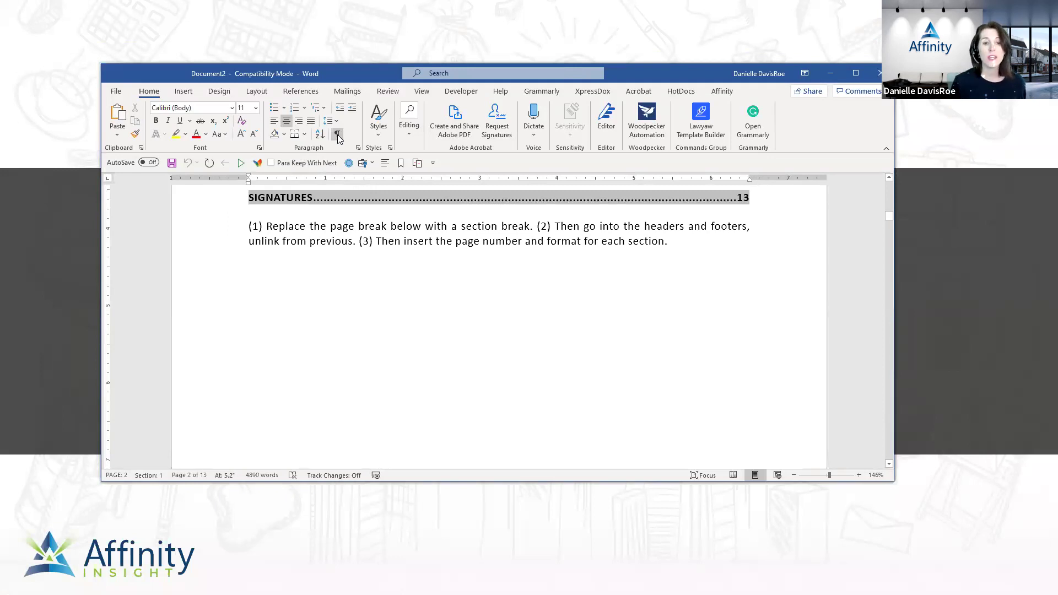
{"action": "left_click", "coordinate": [338, 136]}
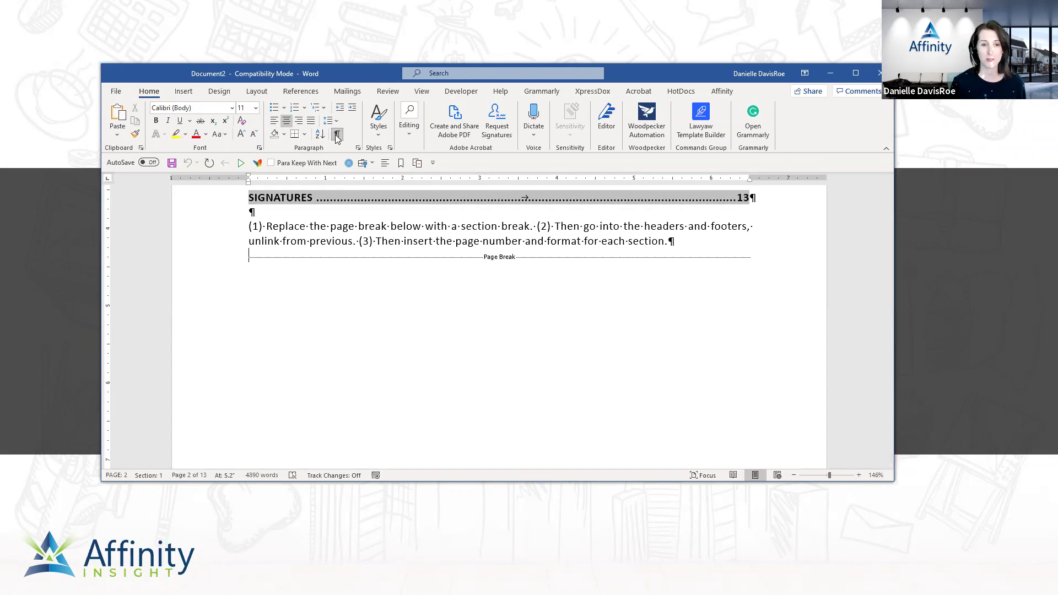
{"action": "double_click", "coordinate": [250, 212]}
{"action": "left_click", "coordinate": [264, 240]}
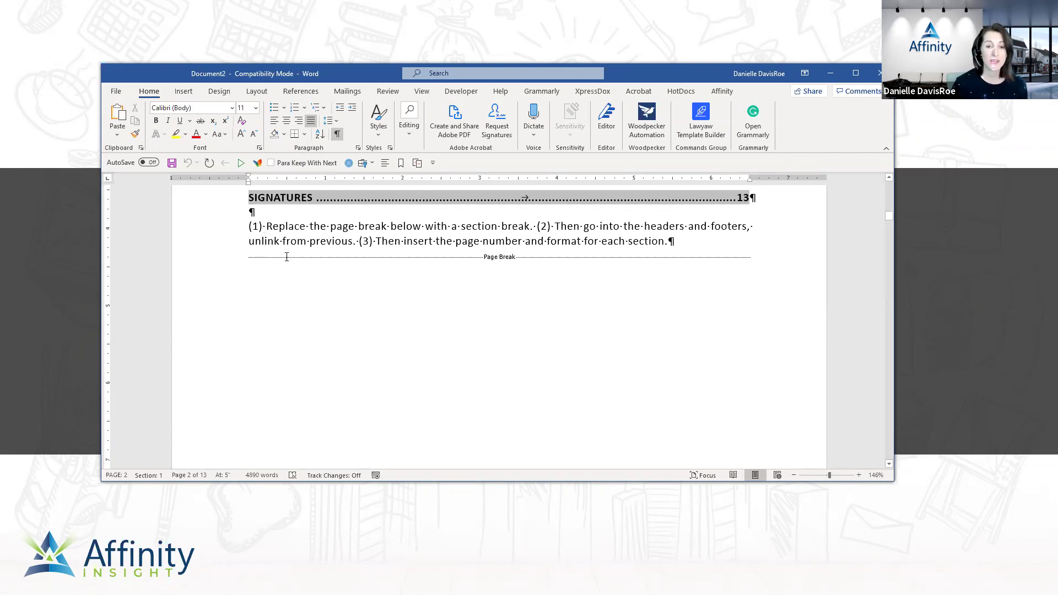
{"action": "key", "text": "ctrl+e"}
{"action": "left_click", "coordinate": [530, 251]}
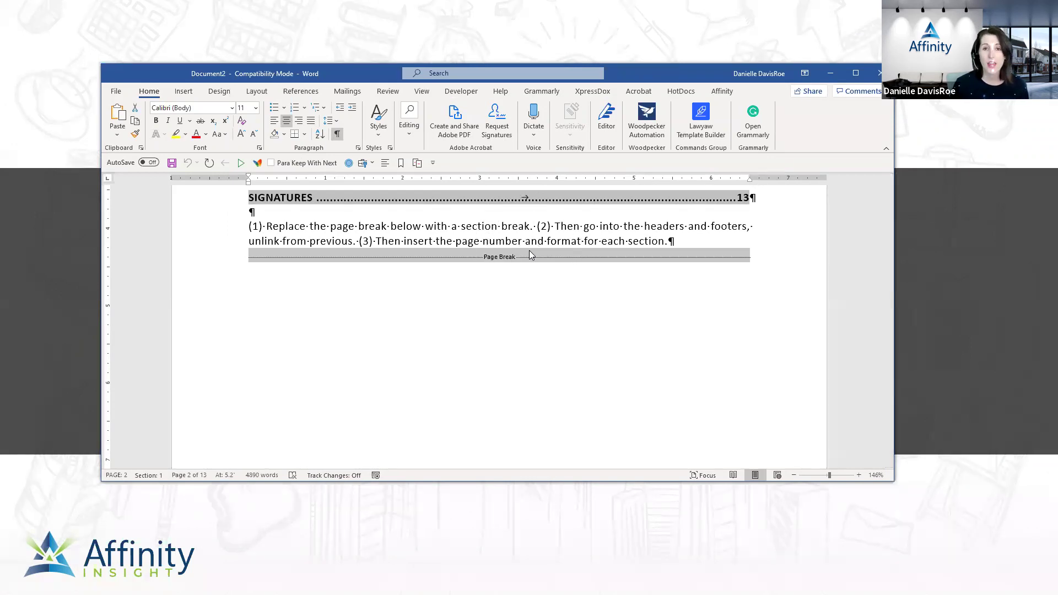
Compare the section number of the instructions on page 2 with that of the Physician Recruitment Agreement title on page 3.
{"action": "scroll", "coordinate": [529, 250], "scroll_direction": "down", "scroll_amount": 15}
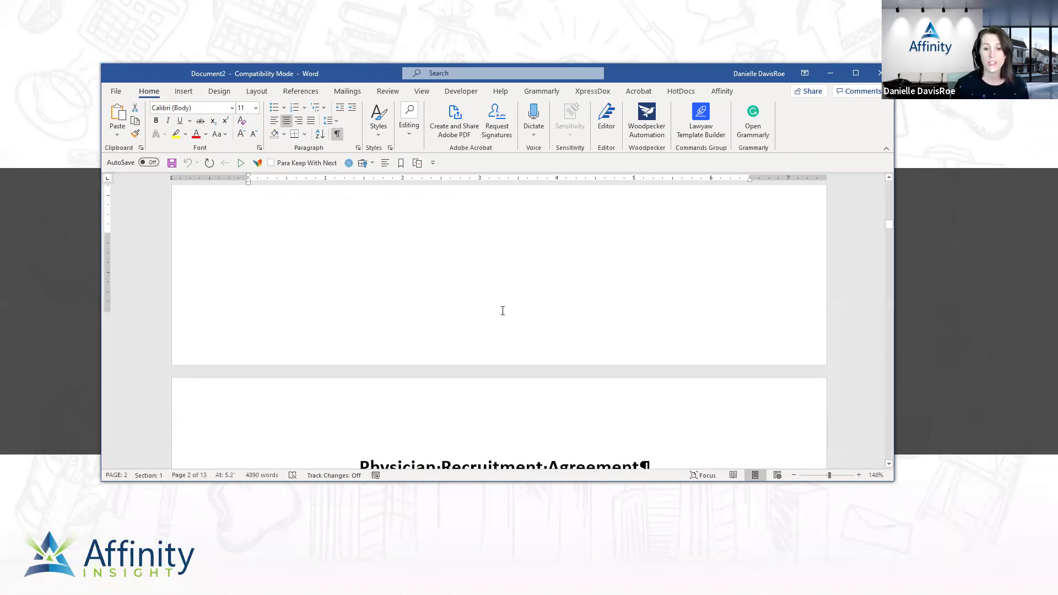
{"action": "scroll", "coordinate": [512, 333], "scroll_direction": "up", "scroll_amount": 12}
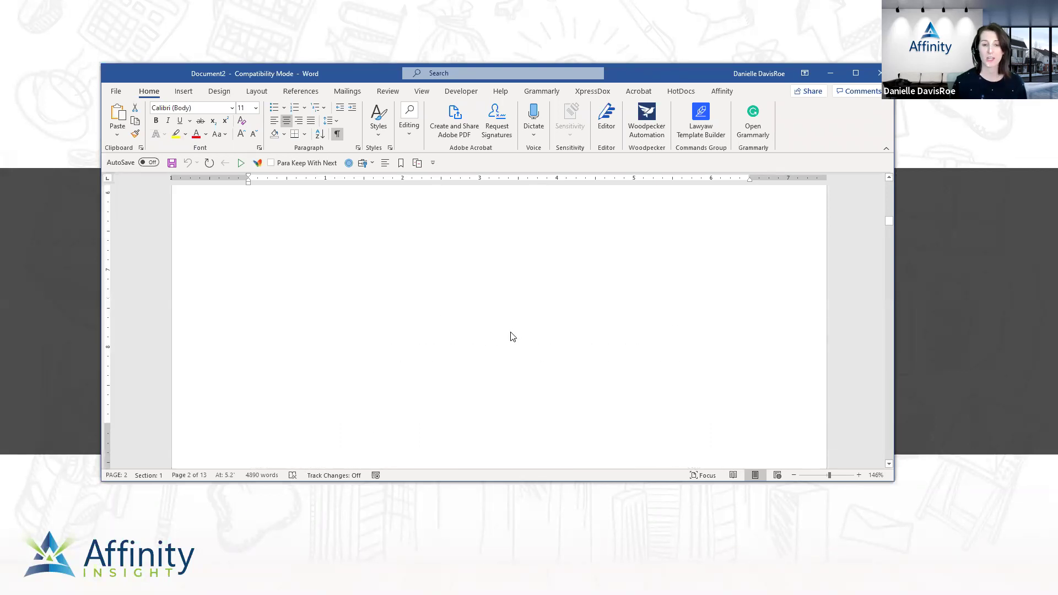
{"action": "left_click", "coordinate": [345, 266]}
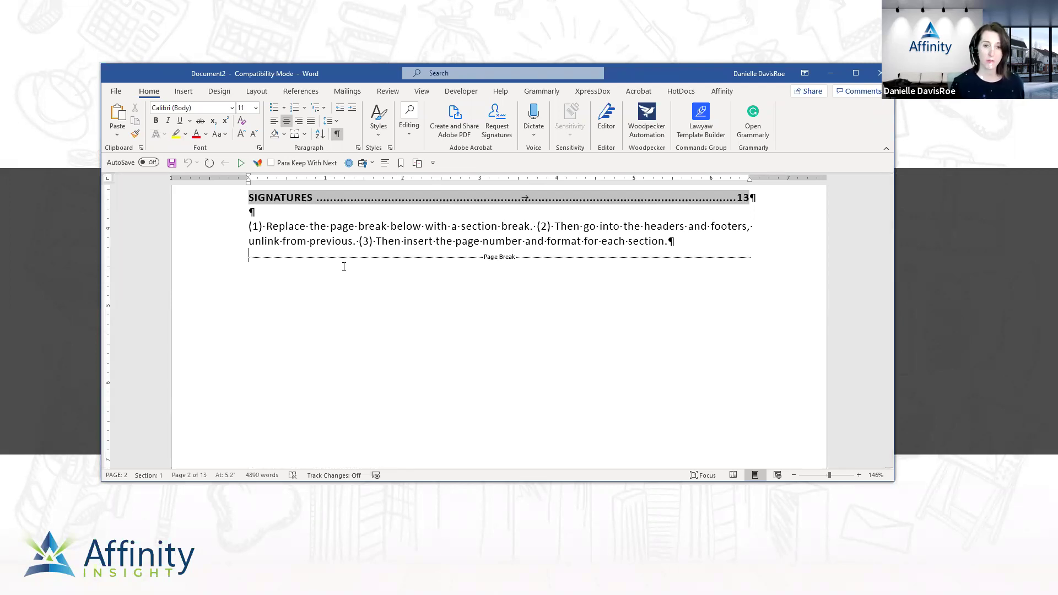
{"action": "left_click", "coordinate": [384, 226]}
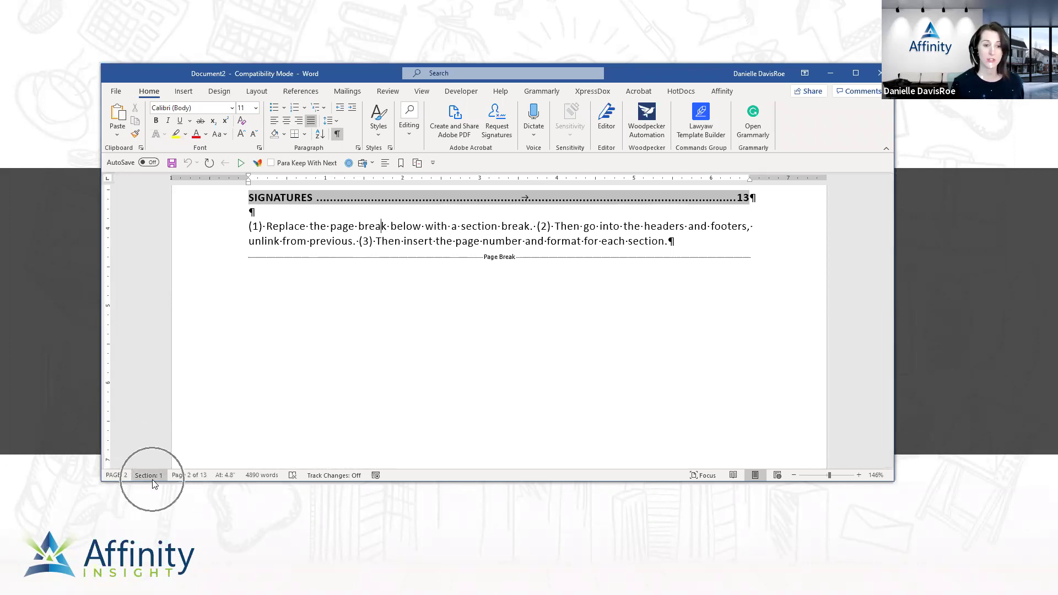
{"action": "scroll", "coordinate": [510, 292], "scroll_direction": "down", "scroll_amount": 15}
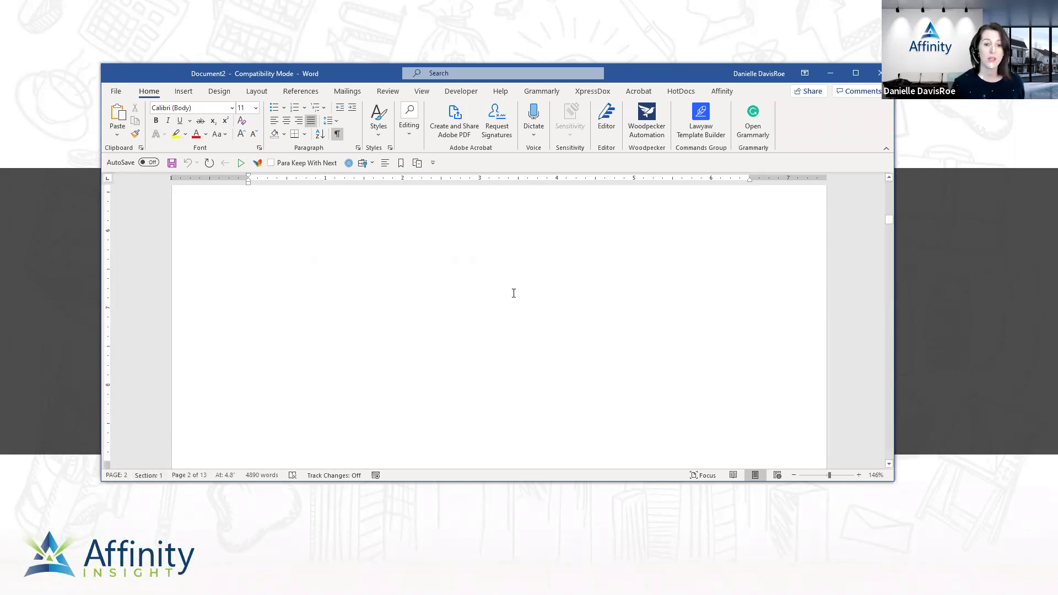
{"action": "left_click", "coordinate": [442, 205]}
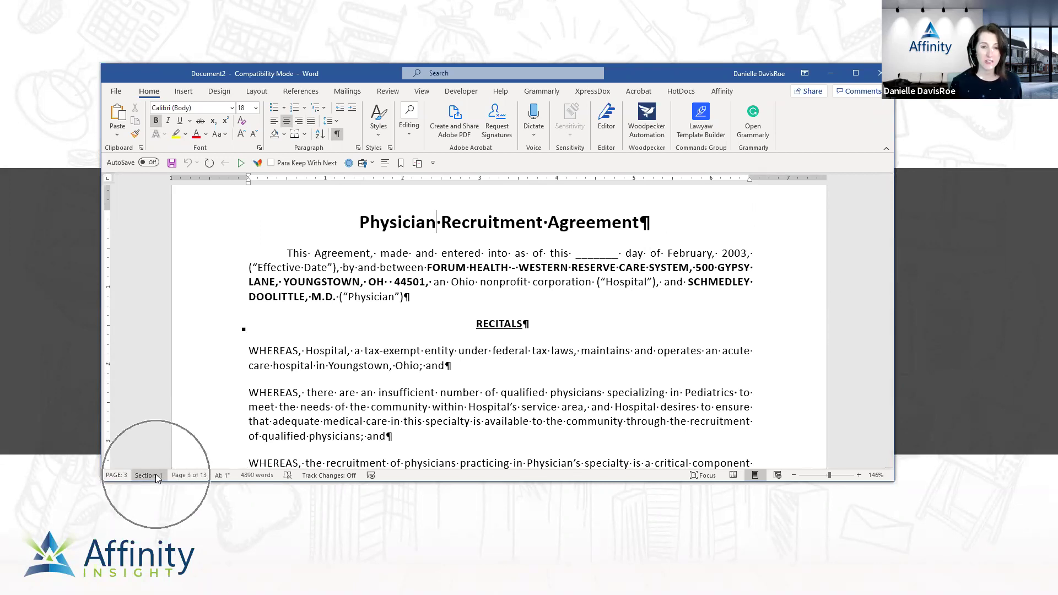
{"action": "scroll", "coordinate": [496, 385], "scroll_direction": "up", "scroll_amount": 10}
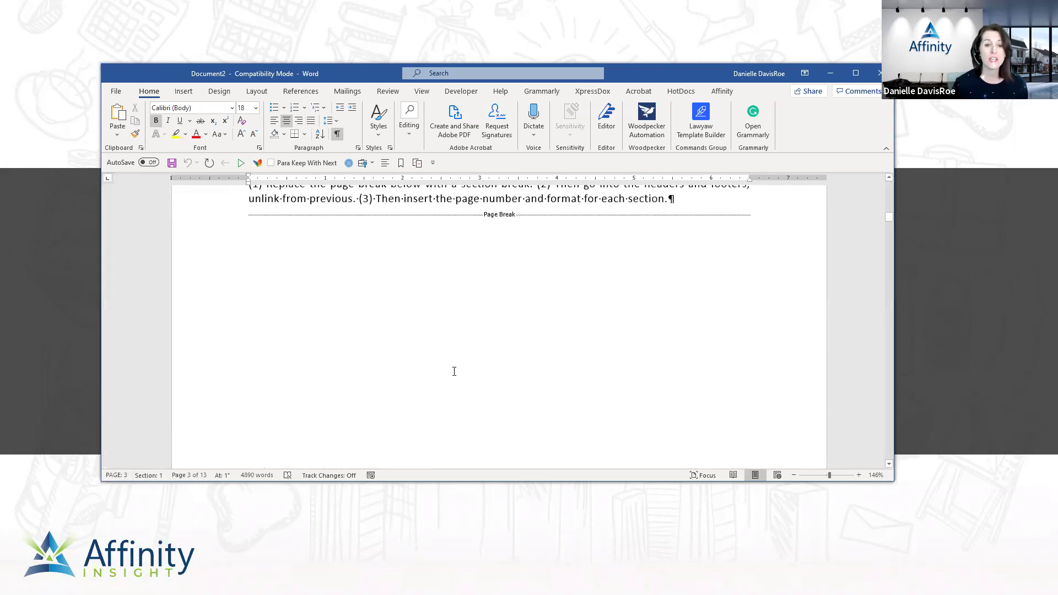
{"action": "scroll", "coordinate": [305, 291], "scroll_direction": "up", "scroll_amount": 2}
Place the cursor directly in front of the page break below the numbered instructions.
{"action": "left_click", "coordinate": [264, 262]}
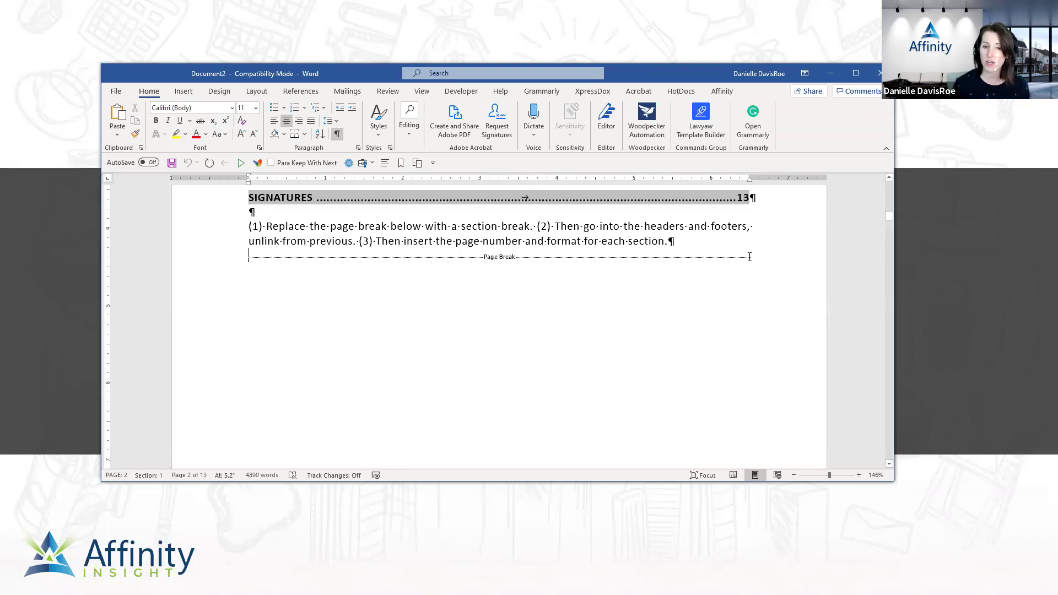
{"action": "double_click", "coordinate": [602, 238]}
{"action": "left_click", "coordinate": [266, 260]}
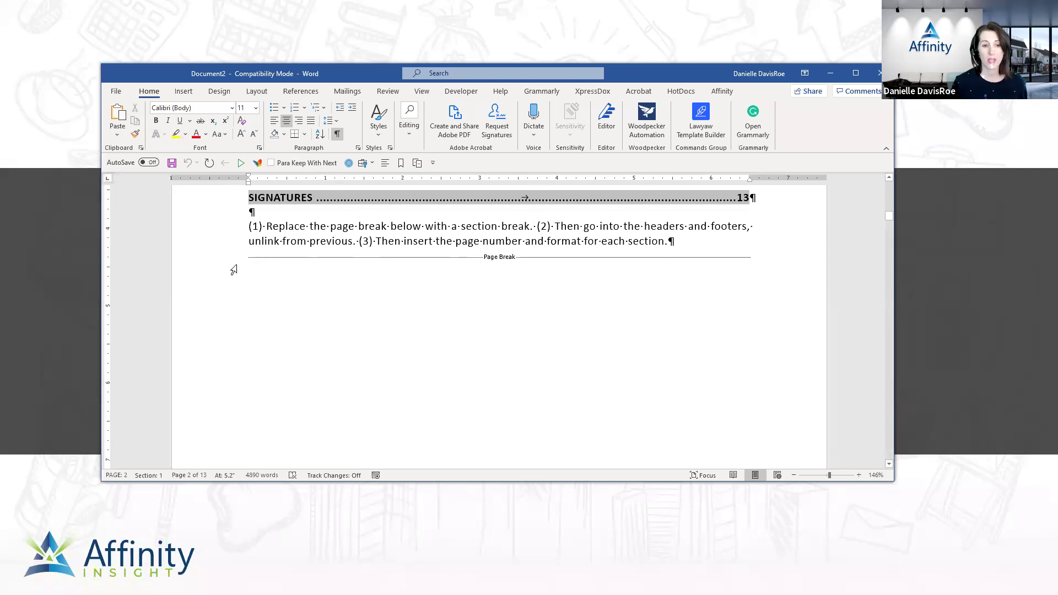
{"action": "key", "text": "ctrl"}
{"action": "key", "text": "ctrl"}
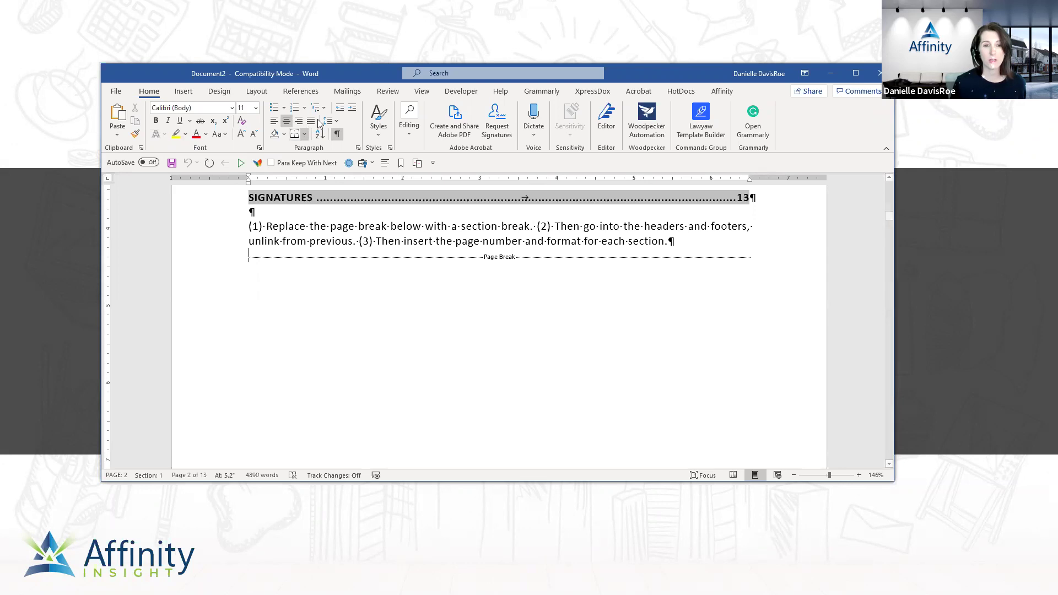
{"action": "left_click", "coordinate": [348, 73]}
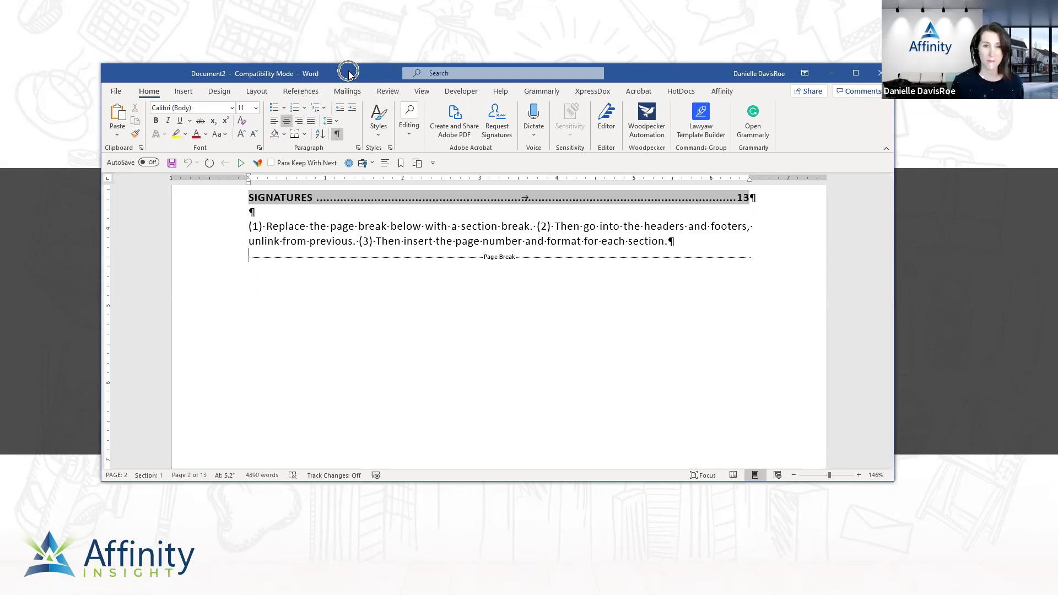
{"action": "left_click", "coordinate": [238, 260]}
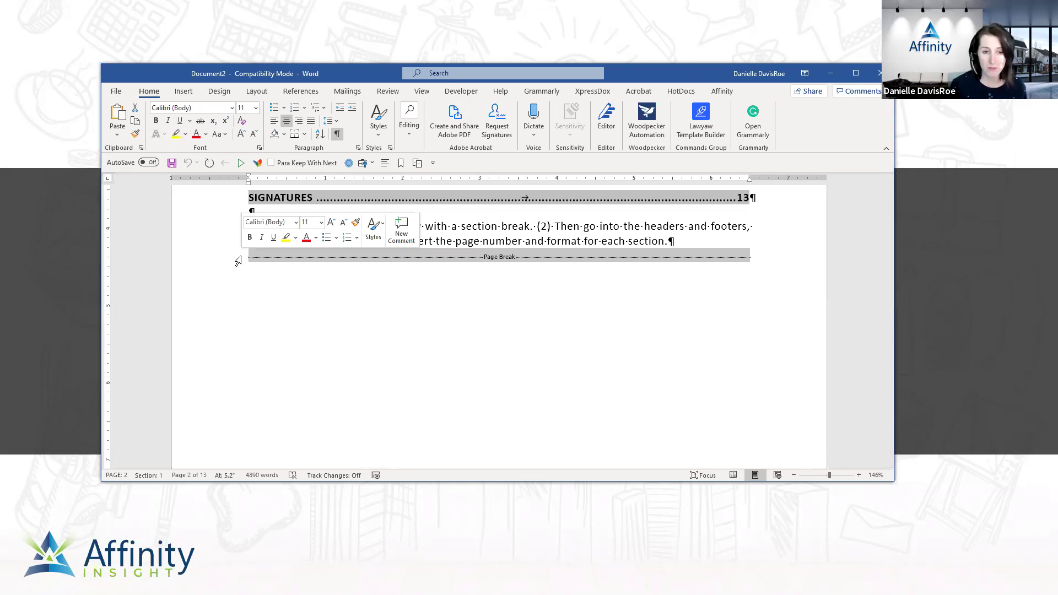
{"action": "left_click", "coordinate": [250, 256]}
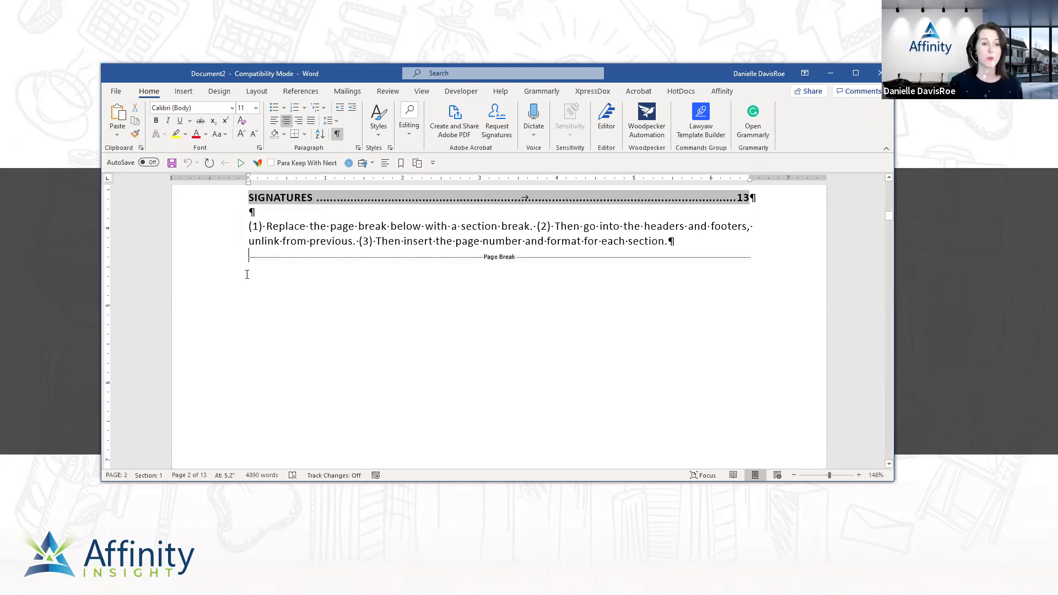
{"action": "left_click", "coordinate": [248, 256]}
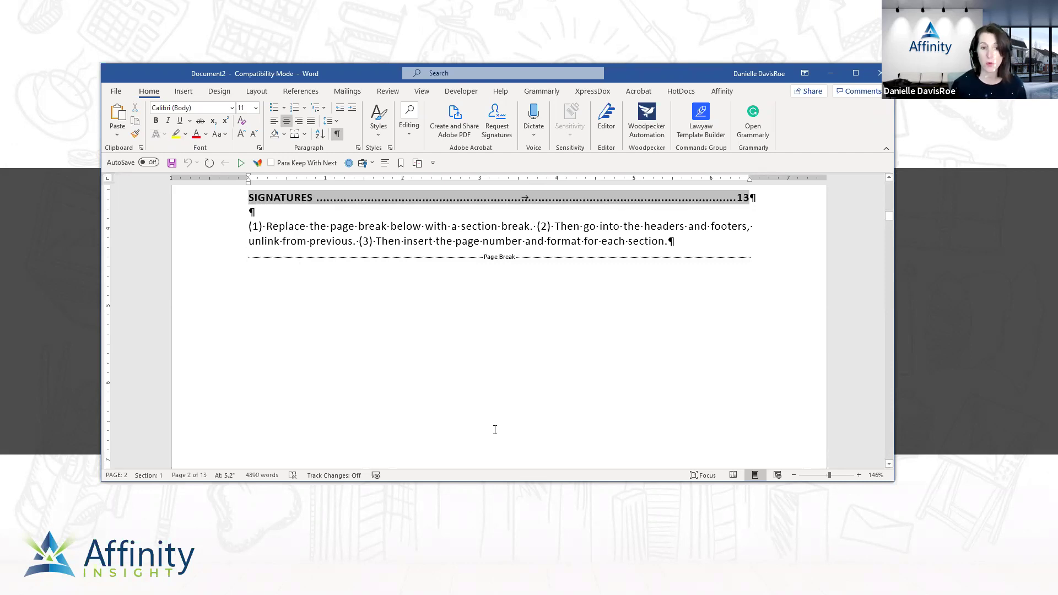
Delete the page break below the numbered instructions and open the list of break types.
{"action": "key", "text": "shift+Right"}
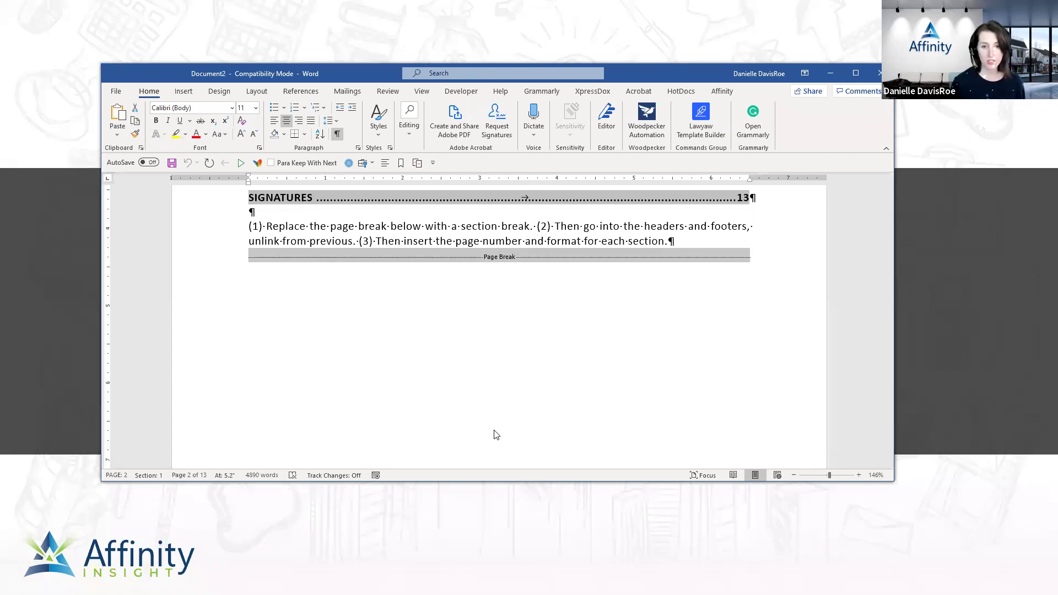
{"action": "key", "text": "Delete"}
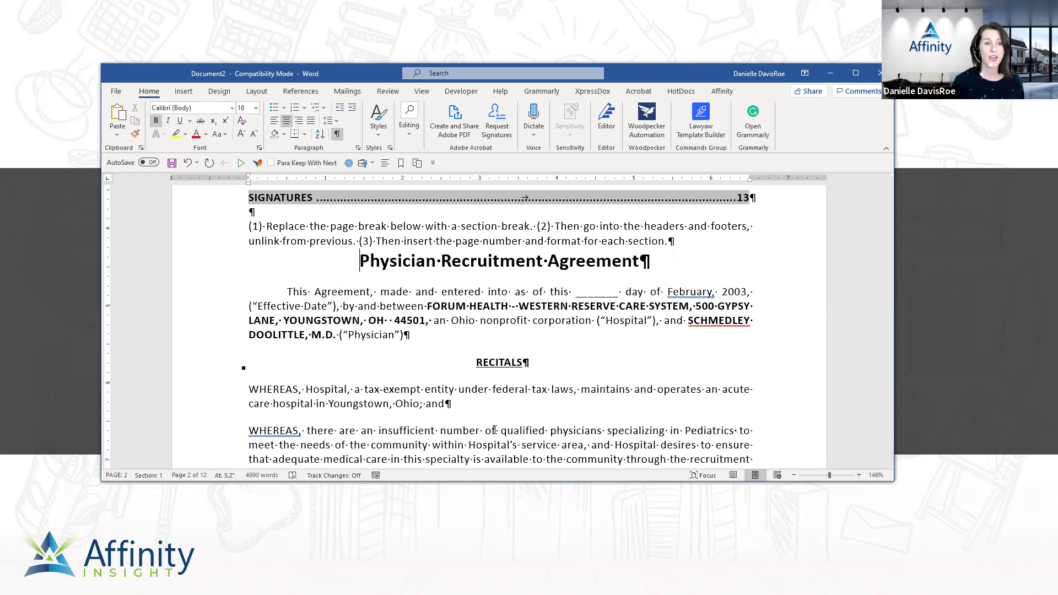
{"action": "left_click", "coordinate": [257, 91]}
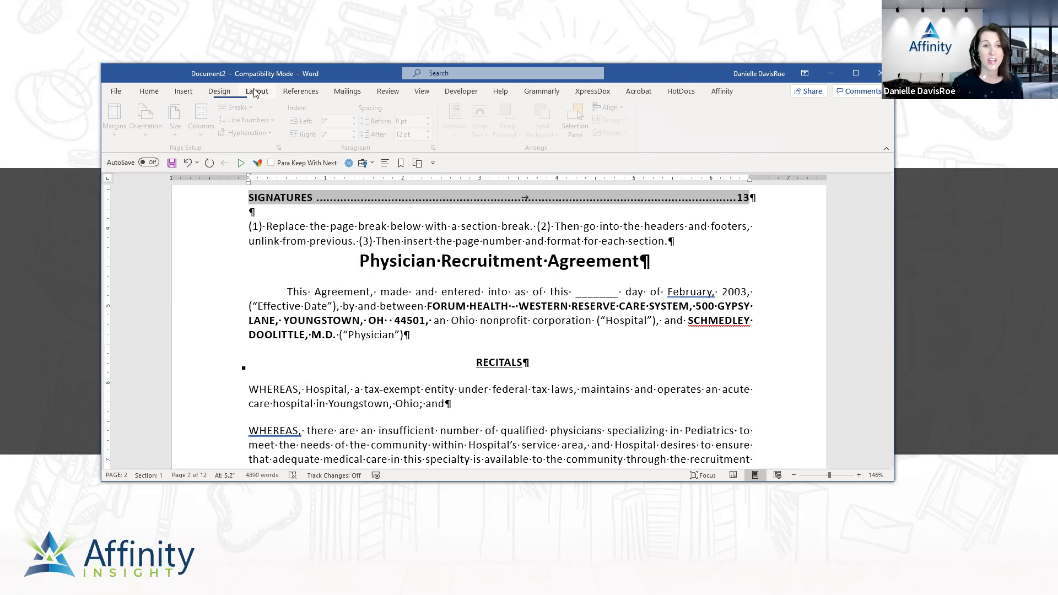
{"action": "left_click", "coordinate": [242, 108]}
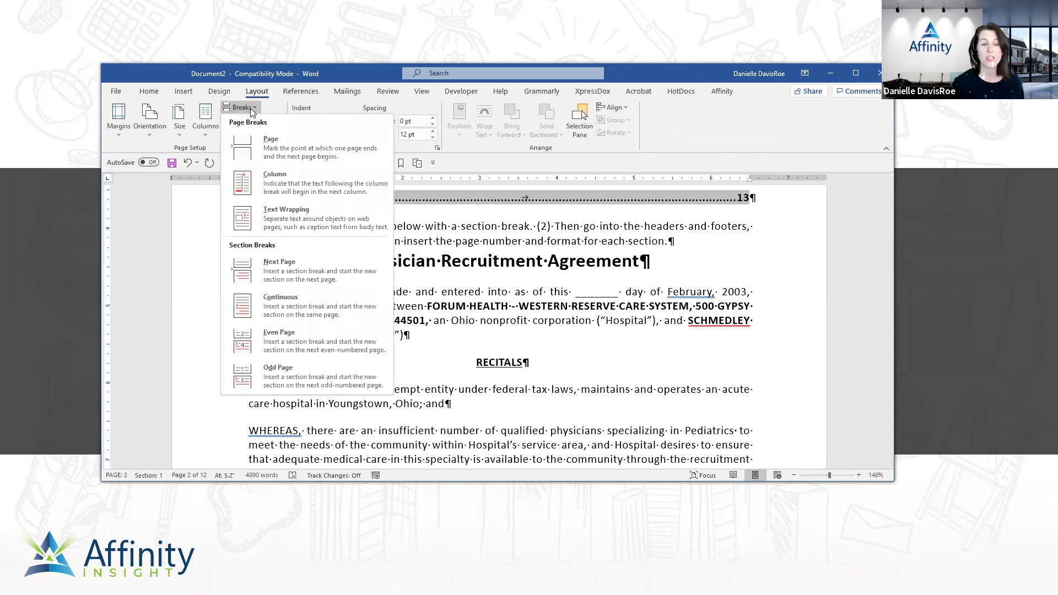
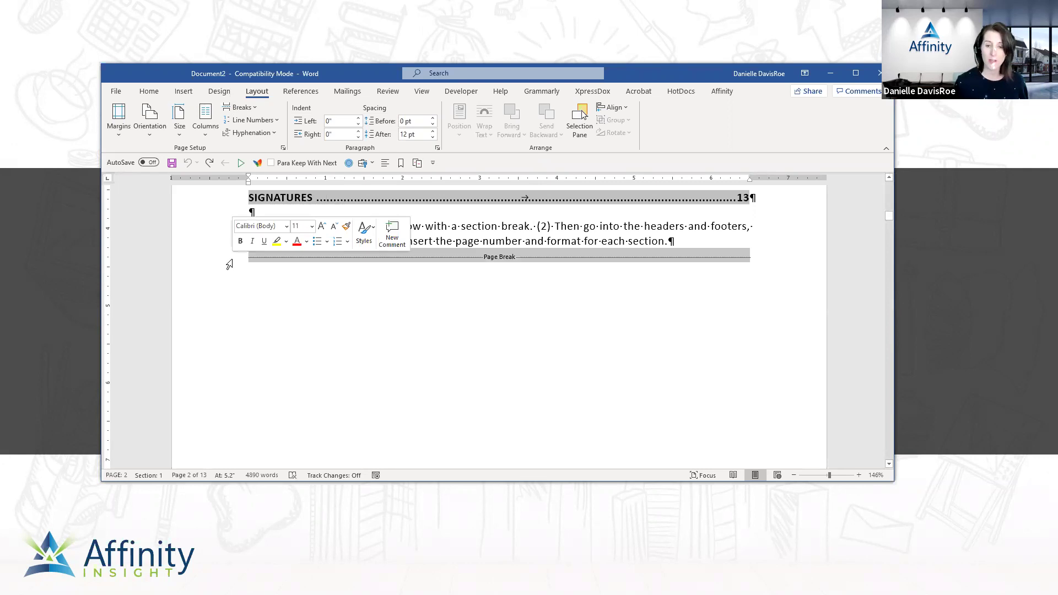
Place the cursor directly in front of the page break below the numbered instructions.
{"action": "left_click", "coordinate": [220, 231]}
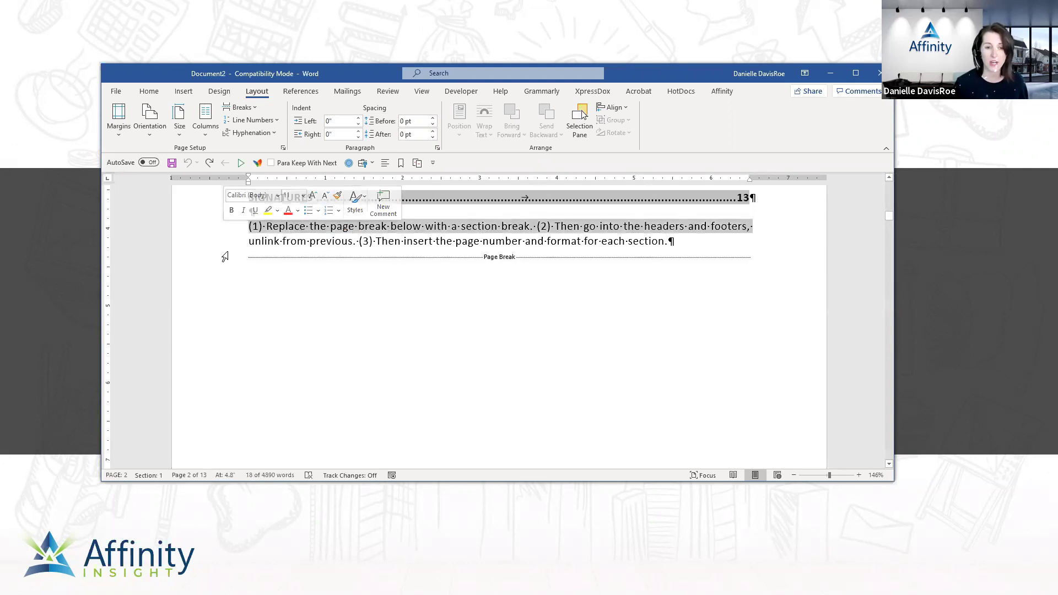
{"action": "left_click", "coordinate": [219, 256]}
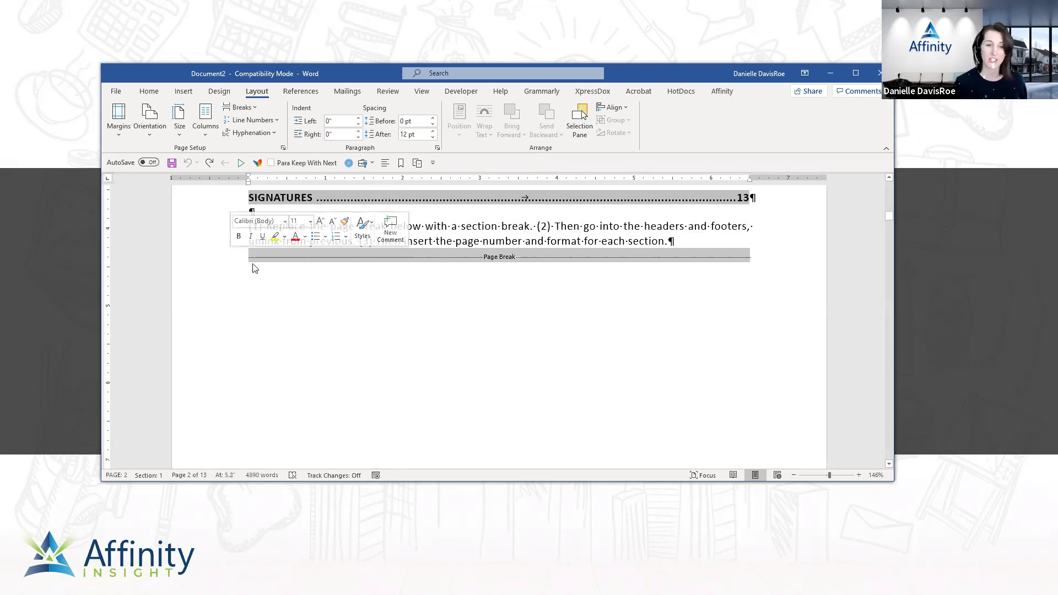
{"action": "left_click", "coordinate": [249, 264]}
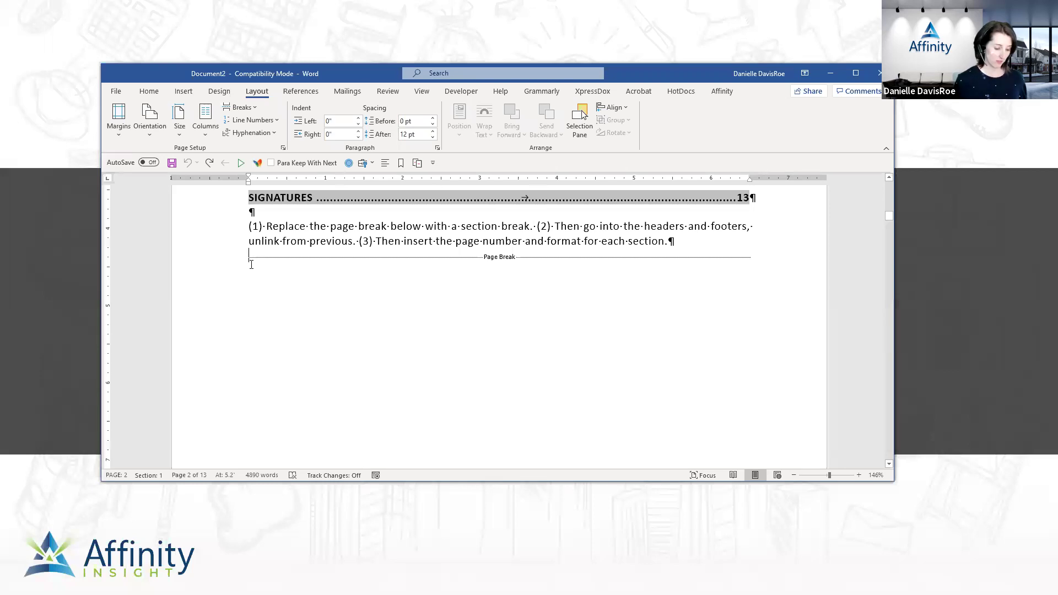
{"action": "scroll", "coordinate": [251, 264], "scroll_direction": "up", "scroll_amount": 18}
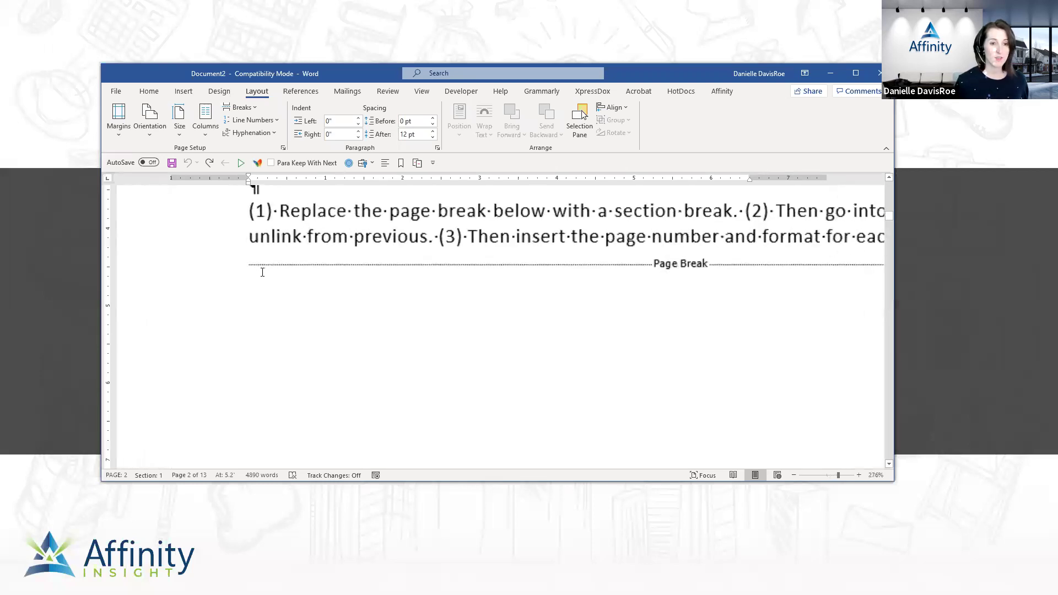
{"action": "left_click", "coordinate": [249, 274]}
{"action": "left_click", "coordinate": [249, 273]}
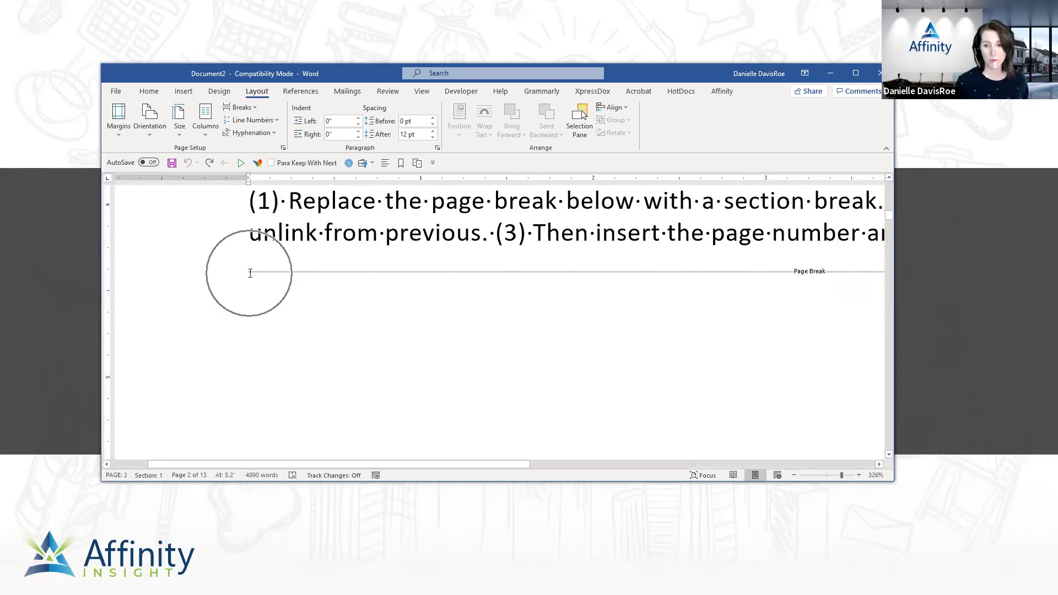
{"action": "scroll", "coordinate": [315, 314], "scroll_direction": "down", "scroll_amount": 11}
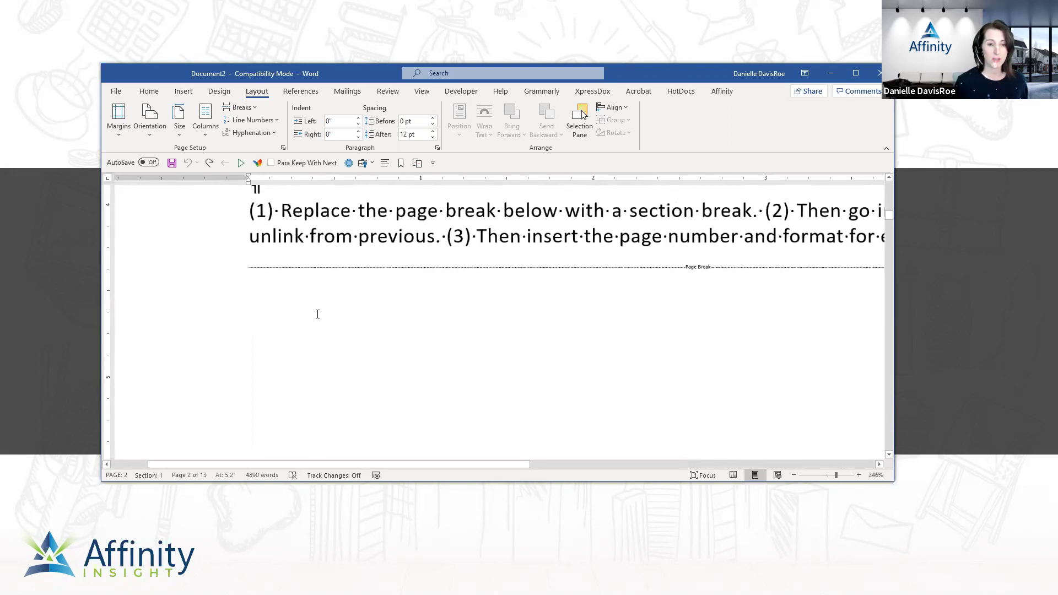
{"action": "scroll", "coordinate": [315, 314], "scroll_direction": "down", "scroll_amount": 4}
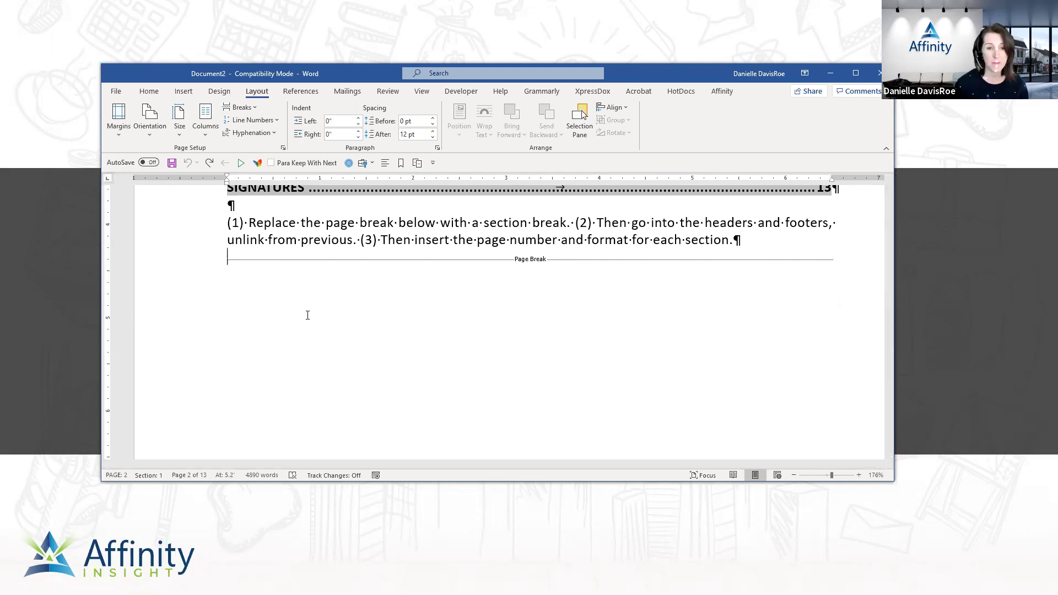
Replace the page break below the numbered instructions with a Next Page section break before the Physician Recruitment Agreement title.
{"action": "key", "text": "shift+Right"}
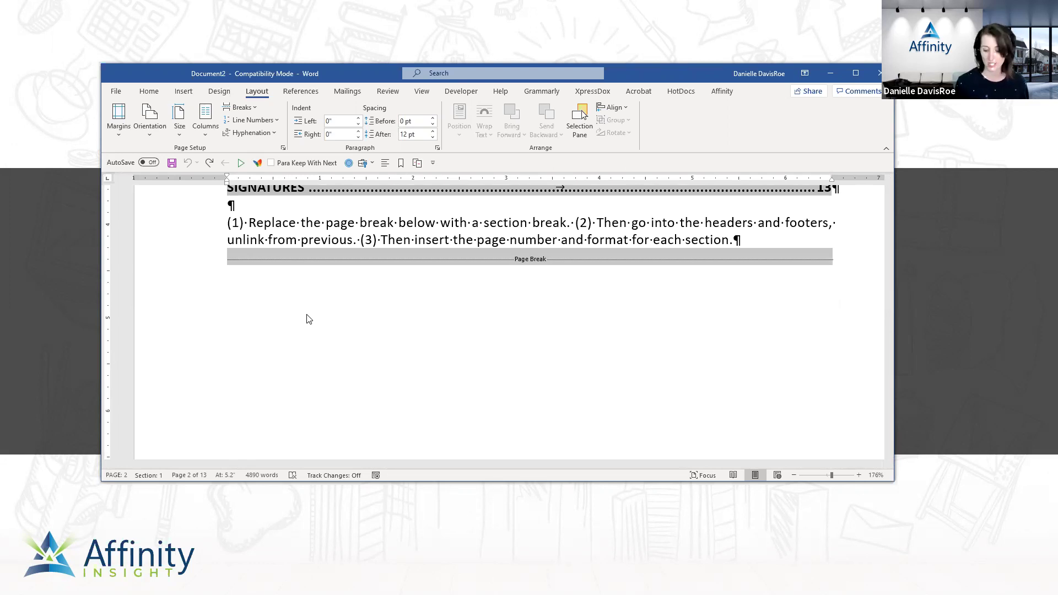
{"action": "key", "text": "Delete"}
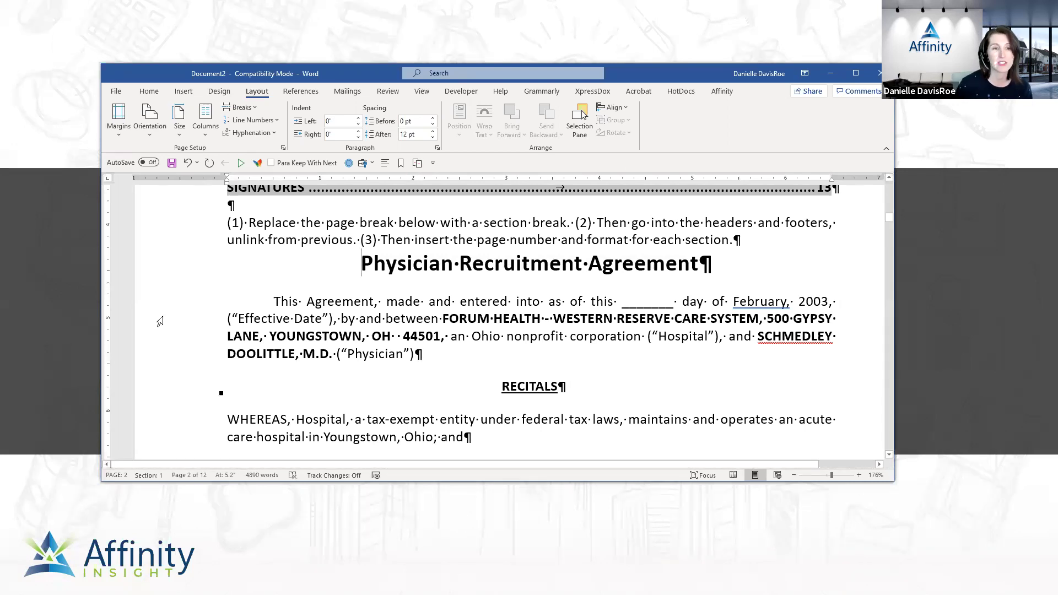
{"action": "left_click", "coordinate": [260, 98]}
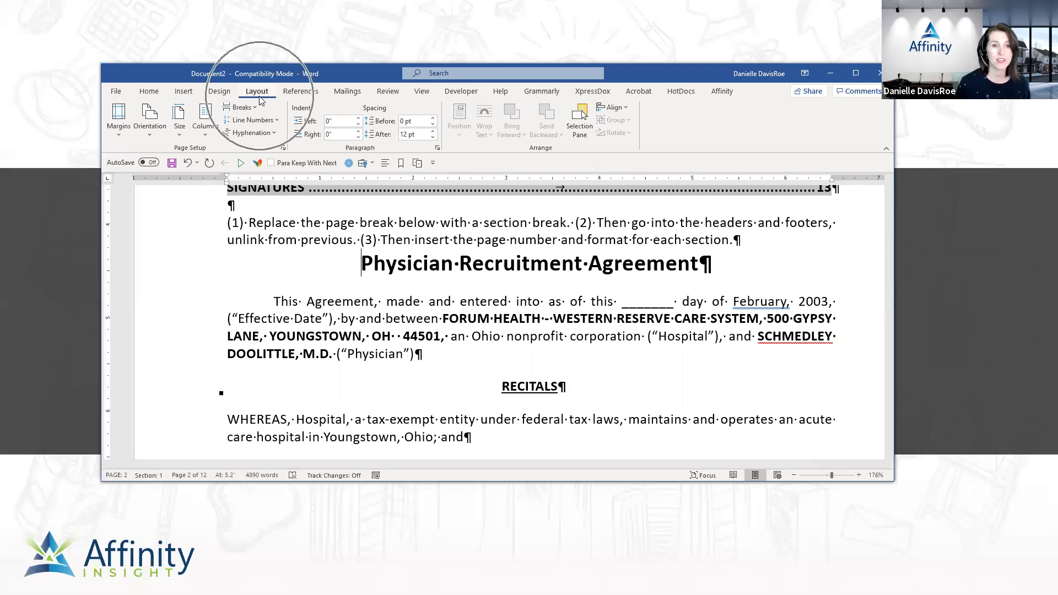
{"action": "left_click", "coordinate": [250, 108]}
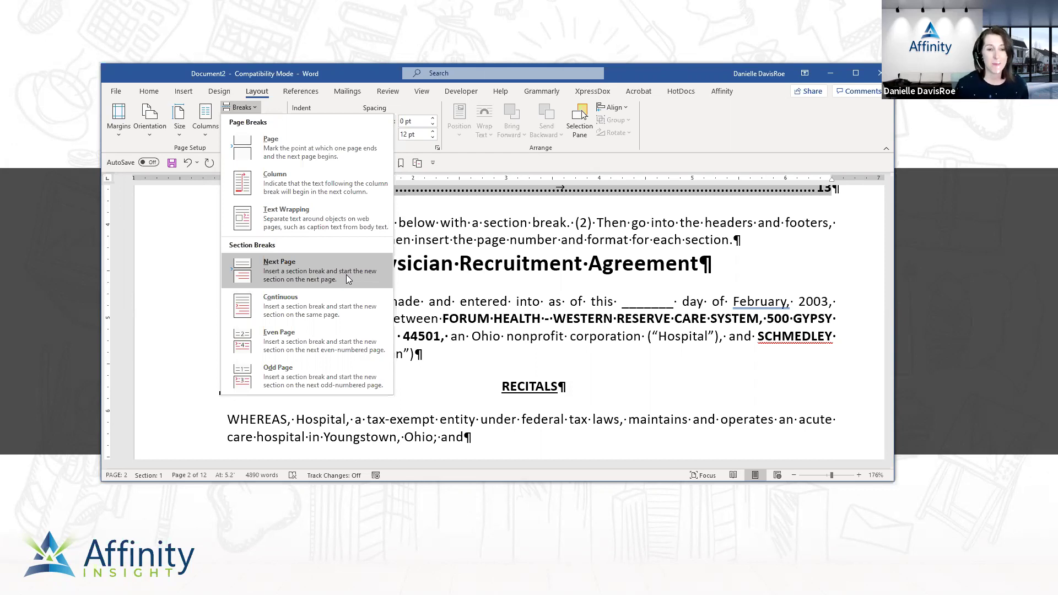
{"action": "left_click", "coordinate": [346, 275]}
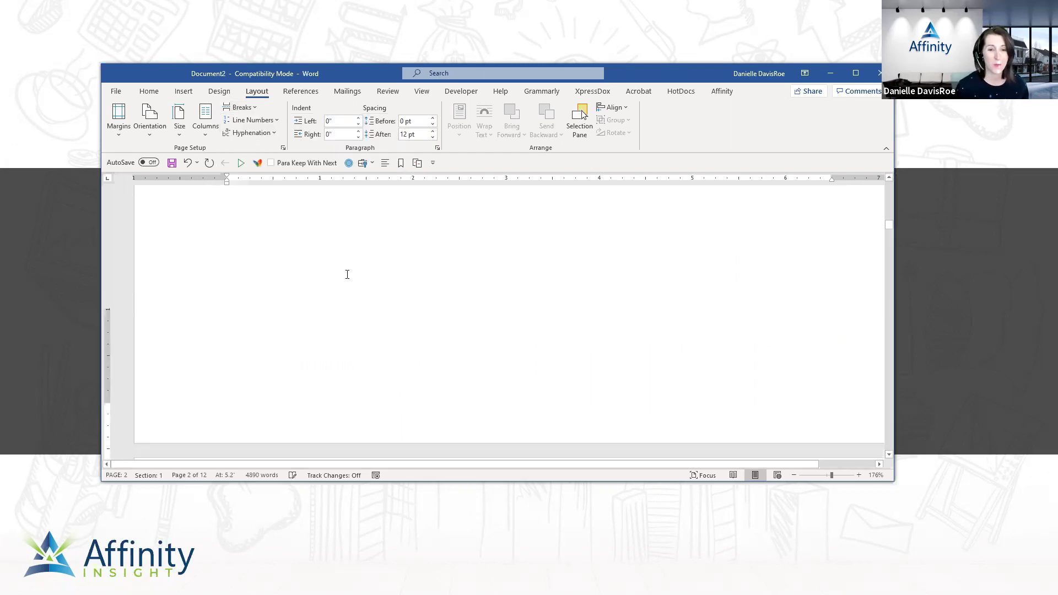
{"action": "scroll", "coordinate": [411, 264], "scroll_direction": "up", "scroll_amount": 5}
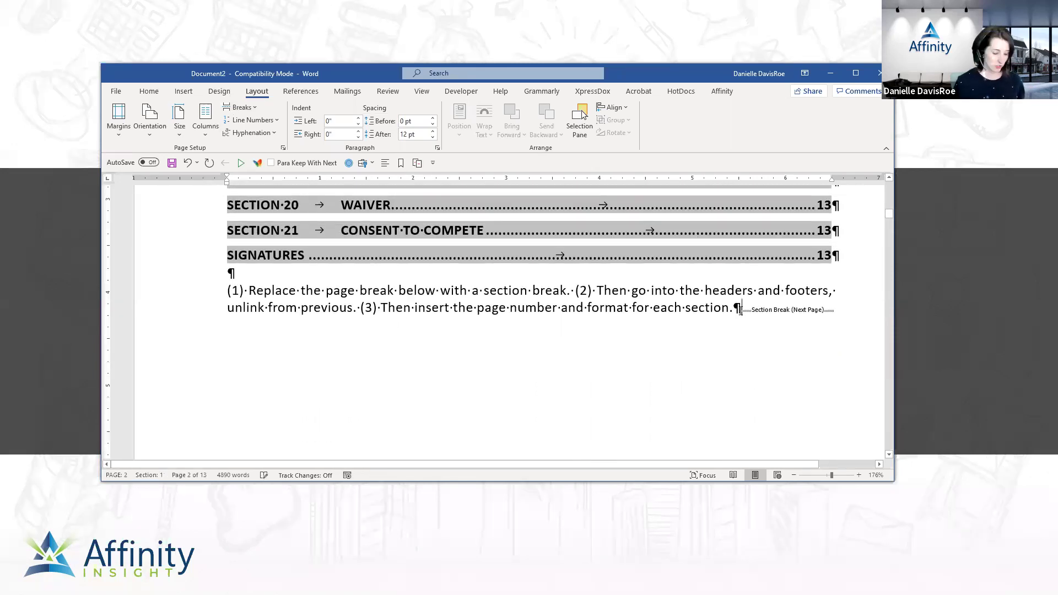
Insert the filler text "Lfjdsfjkslfjsjfksld" directly before item (3) of the numbered instructions.
{"action": "left_click", "coordinate": [764, 313]}
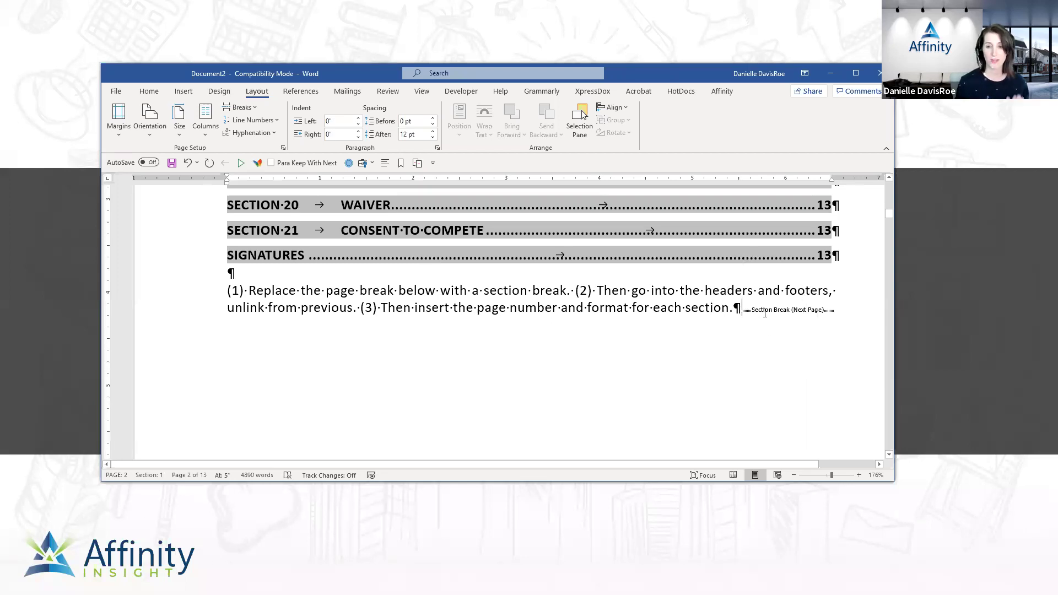
{"action": "left_click", "coordinate": [360, 312]}
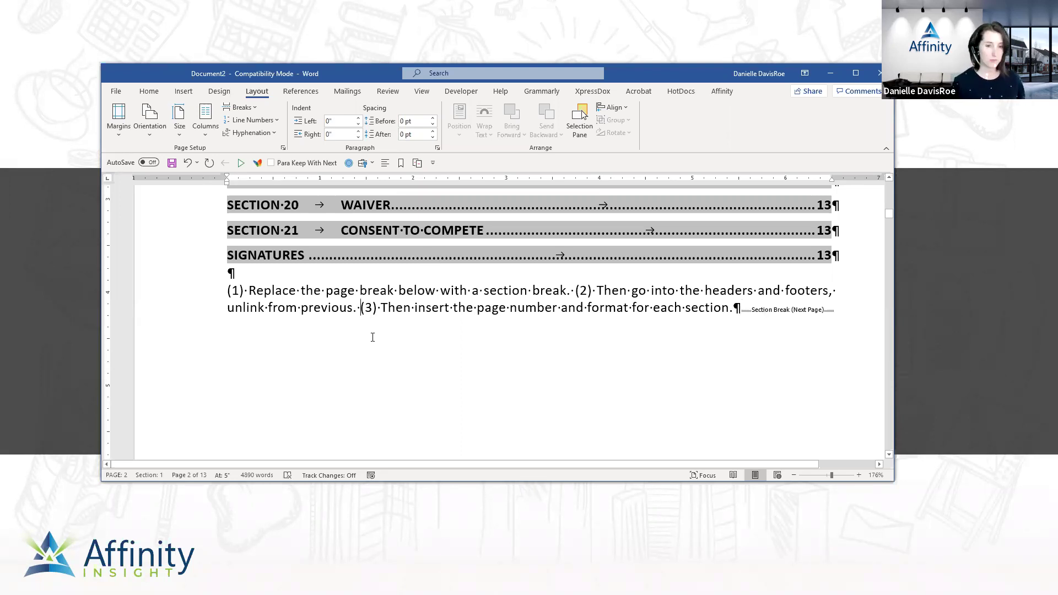
{"action": "type", "text": "Lfjdsfjkslfjsjfksld fskl"}
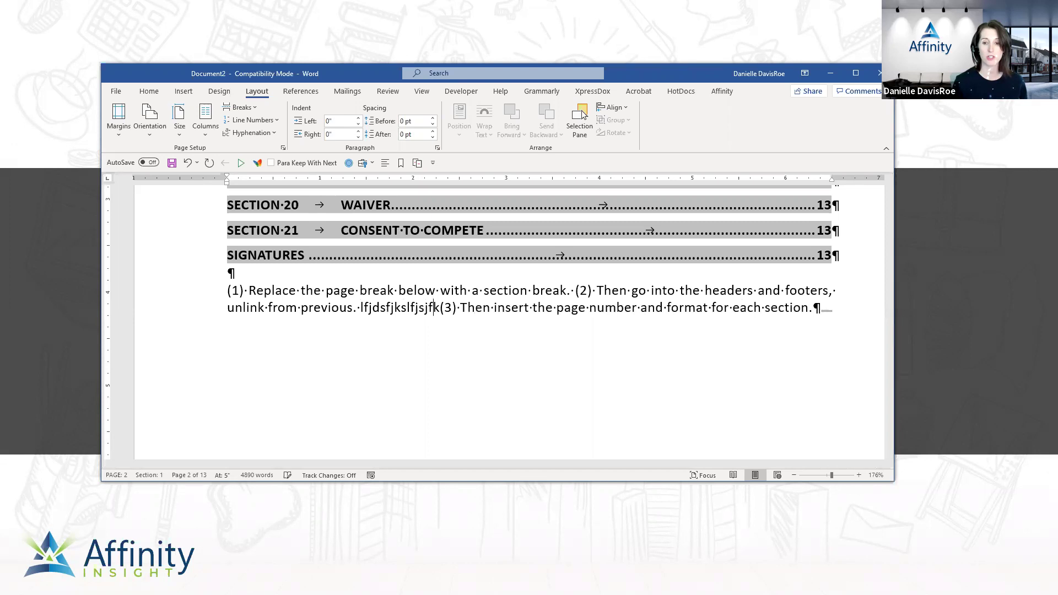
{"action": "key", "text": "BackSpace"}
{"action": "key", "text": "BackSpace"}
{"action": "key", "text": "BackSpace"}
{"action": "key", "text": "BackSpace"}
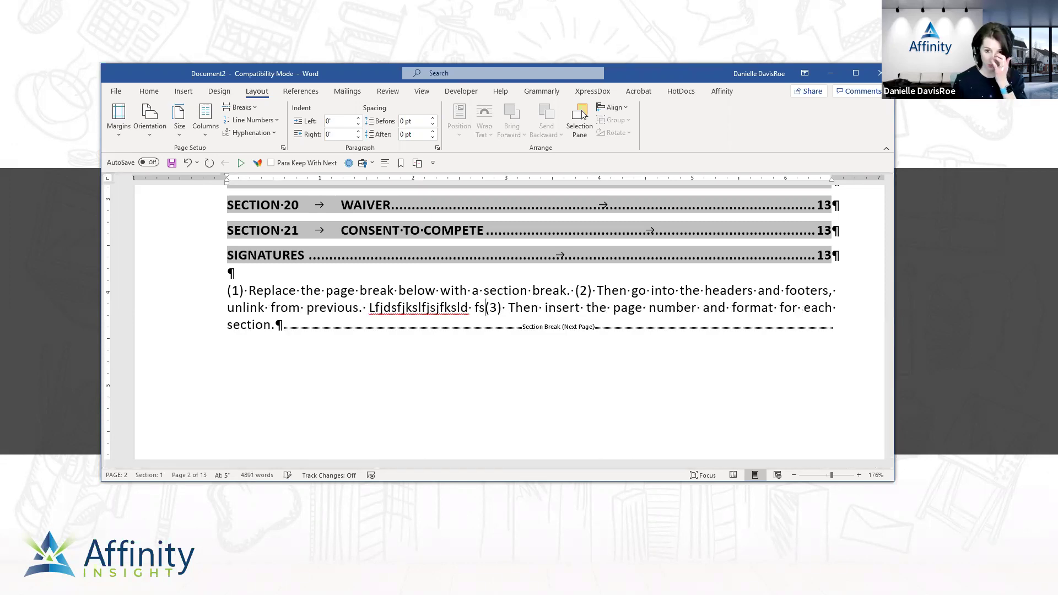
{"action": "key", "text": "BackSpace"}
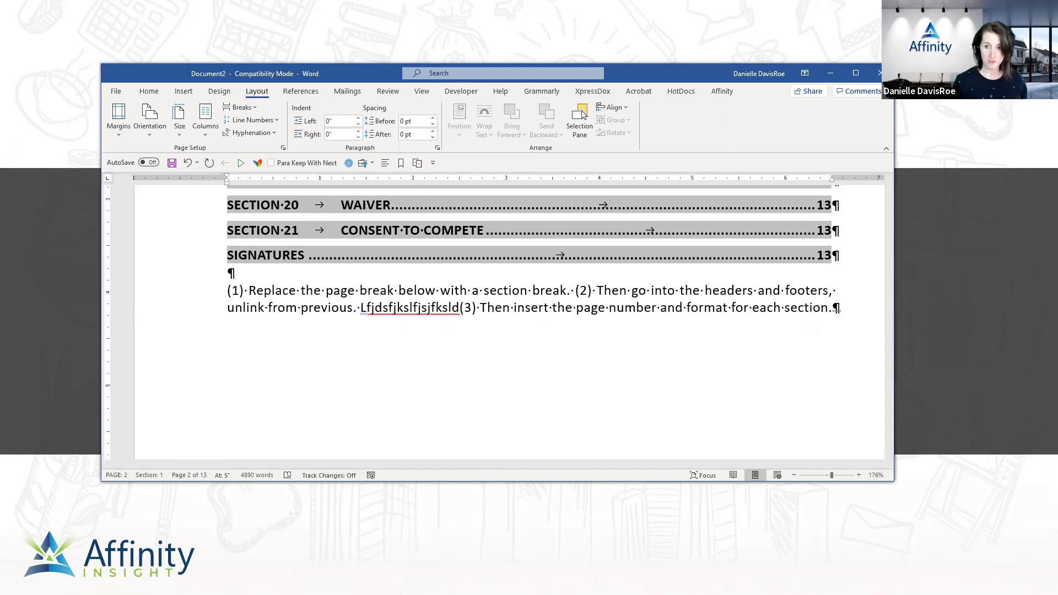
Add a new paragraph after the numbered instructions so the section break sits on its own line.
{"action": "left_click", "coordinate": [836, 312]}
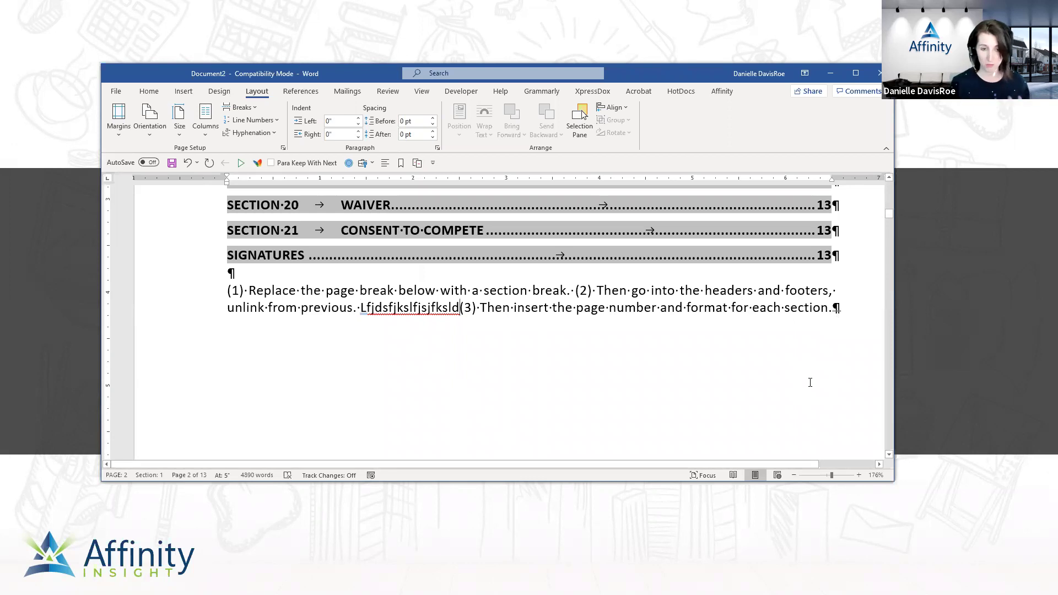
{"action": "left_click", "coordinate": [821, 327]}
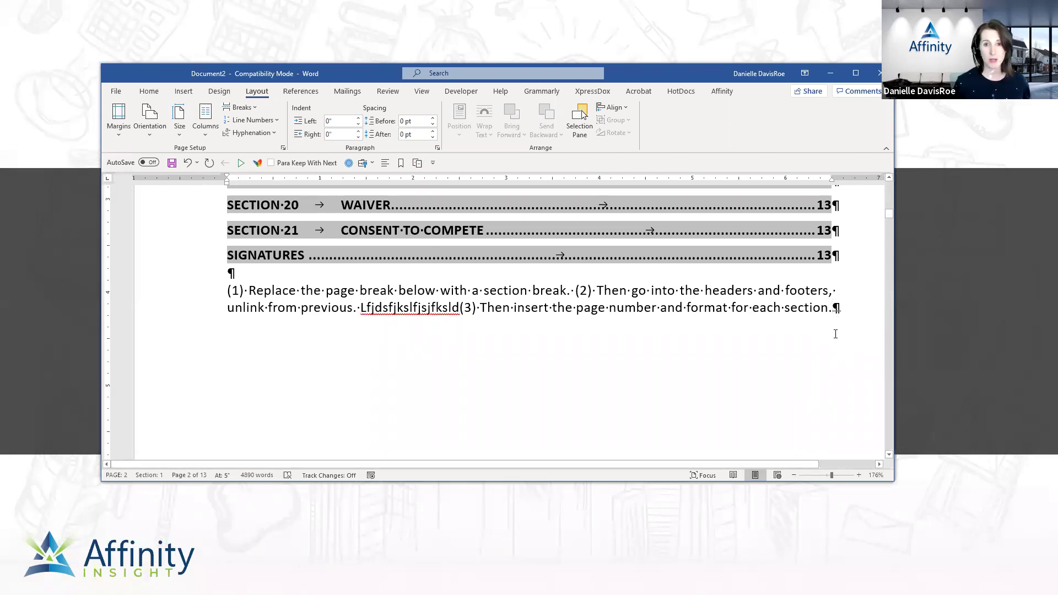
{"action": "key", "text": "Return"}
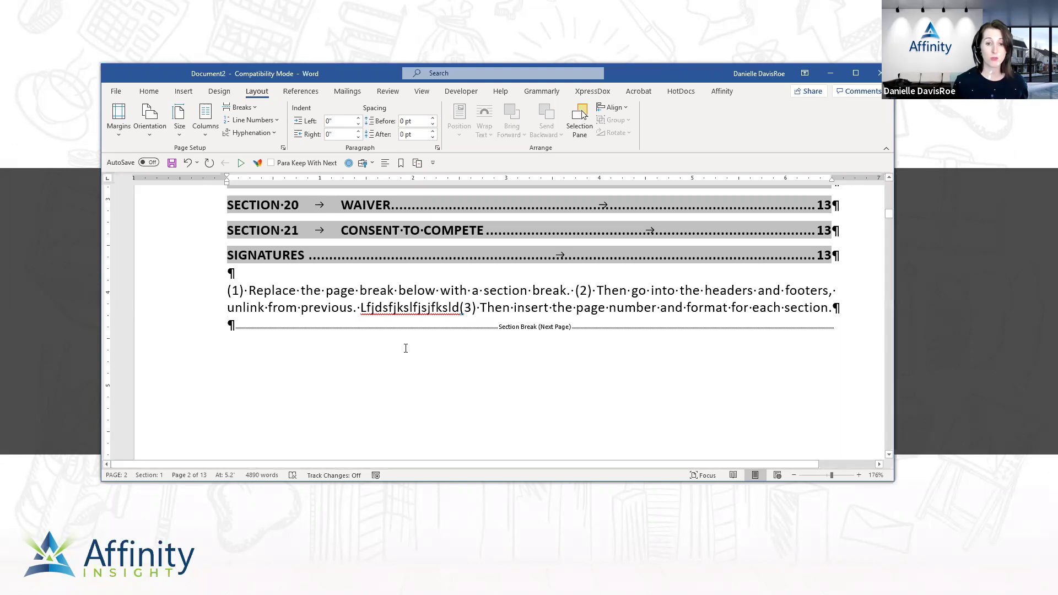
Delete the filler text in front of item (3) of the numbered instructions.
{"action": "left_click_drag", "start_coordinate": [361, 308], "coordinate": [460, 308]}
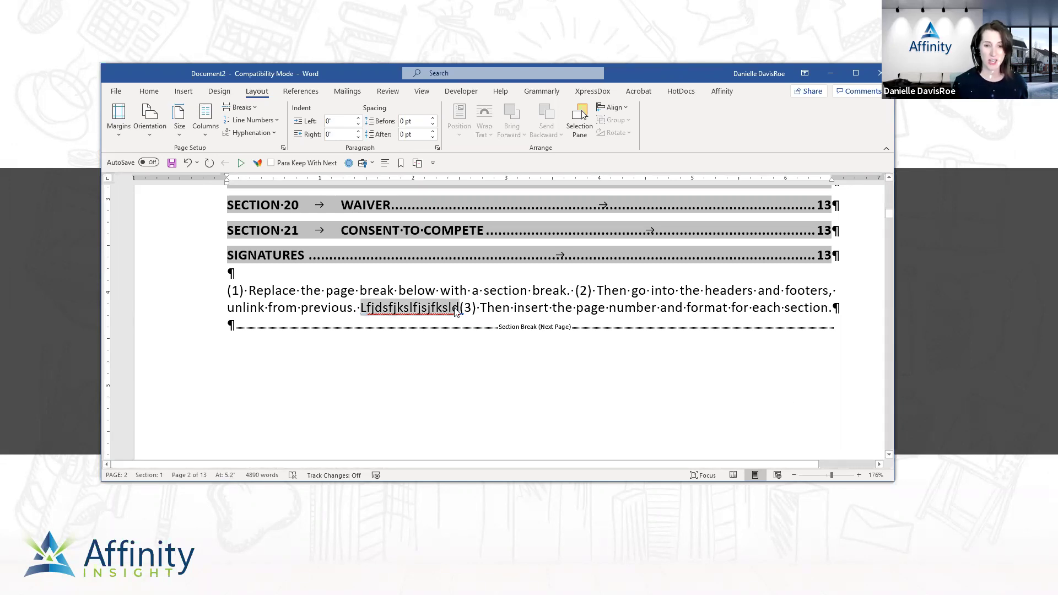
{"action": "key", "text": "Delete"}
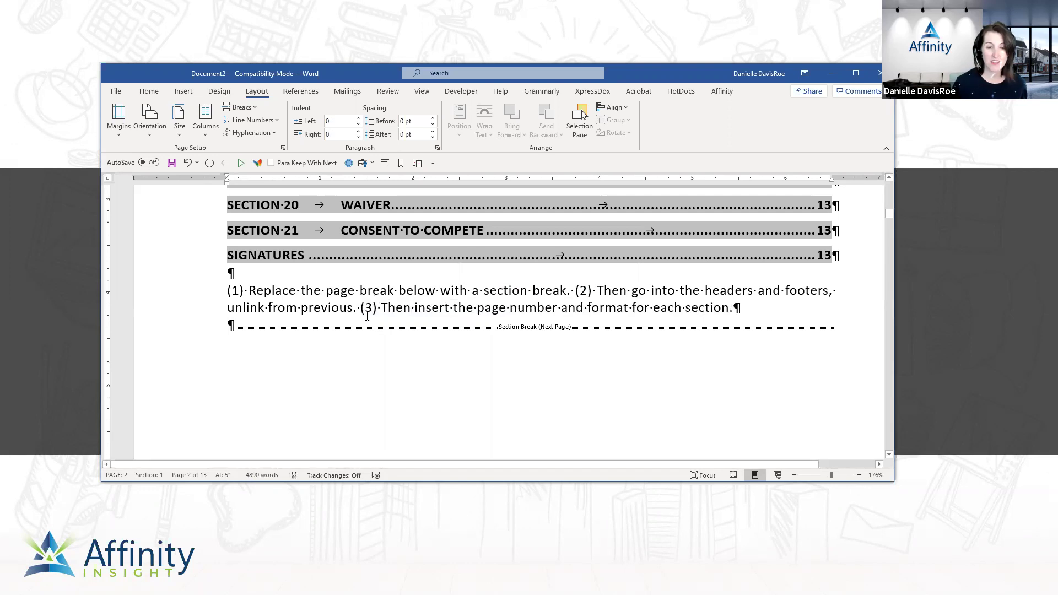
Check the section number at the Physician Recruitment Agreement title on page 3.
{"action": "scroll", "coordinate": [401, 345], "scroll_direction": "down", "scroll_amount": 10}
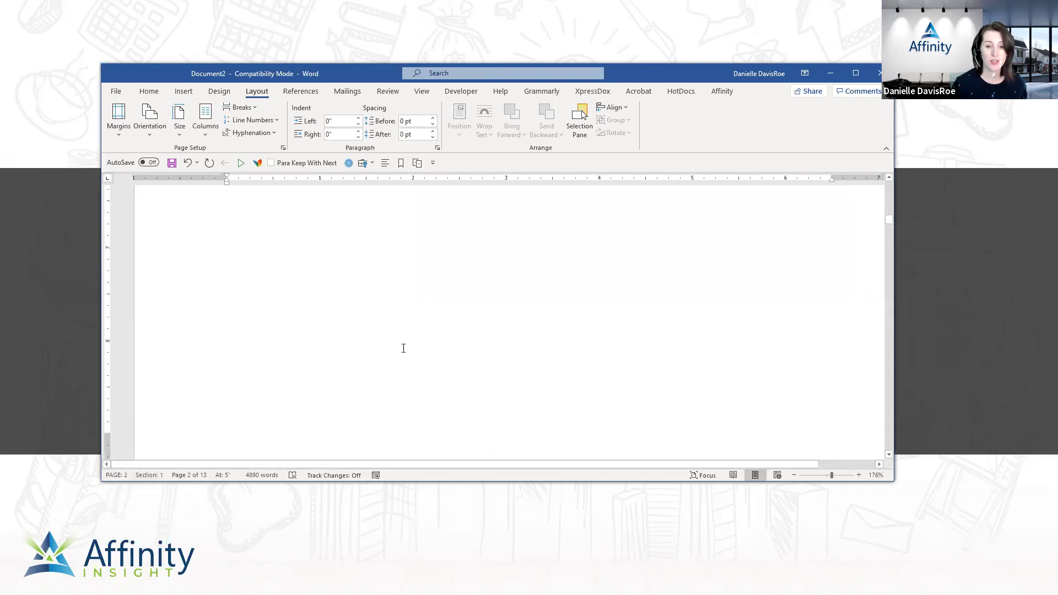
{"action": "left_click", "coordinate": [405, 287]}
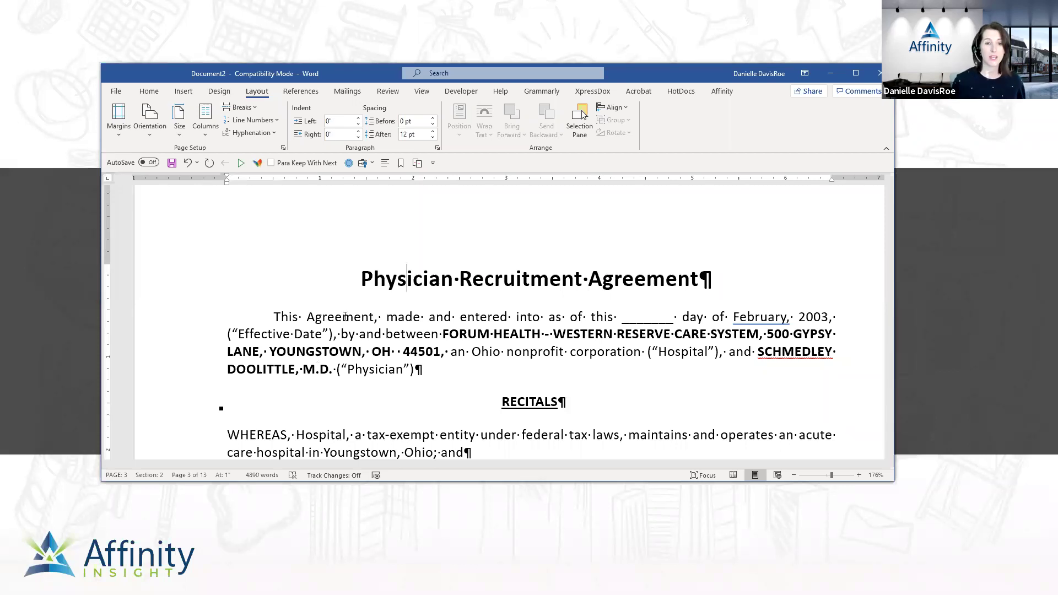
Open the Section 1 footer on the first table of contents page for editing.
{"action": "scroll", "coordinate": [487, 330], "scroll_direction": "up", "scroll_amount": 3}
{"action": "scroll", "coordinate": [487, 331], "scroll_direction": "up", "scroll_amount": 7}
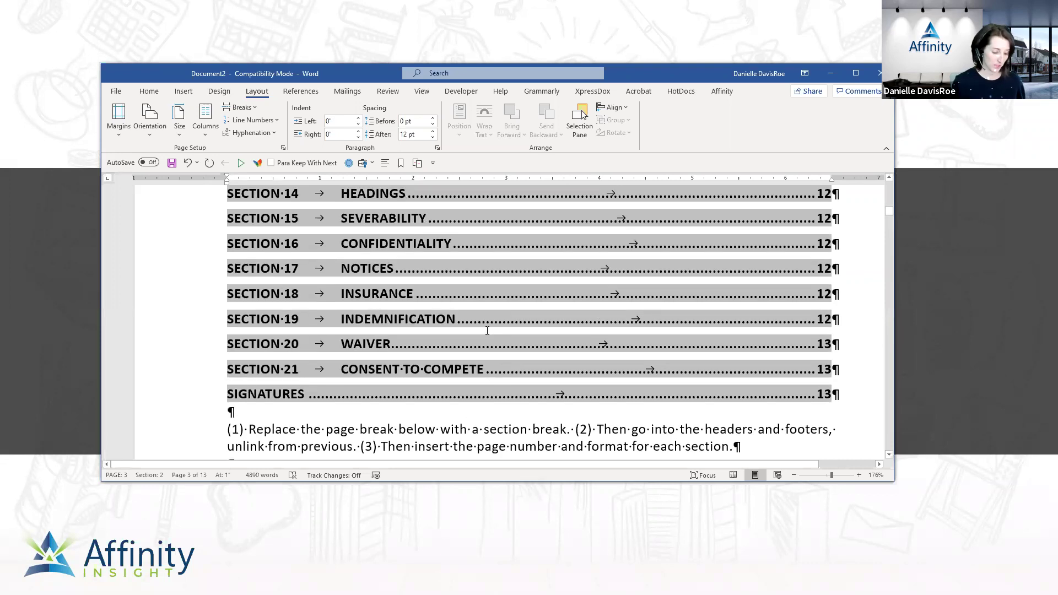
{"action": "scroll", "coordinate": [487, 333], "scroll_direction": "down", "scroll_amount": 9, "text": "ctrl"}
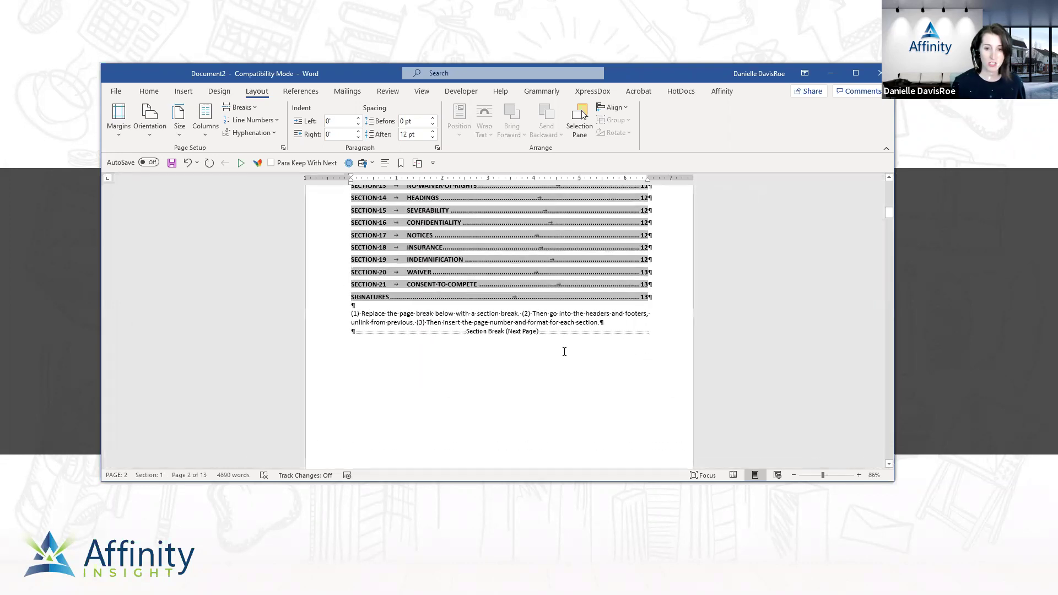
{"action": "scroll", "coordinate": [564, 351], "scroll_direction": "up", "scroll_amount": 4}
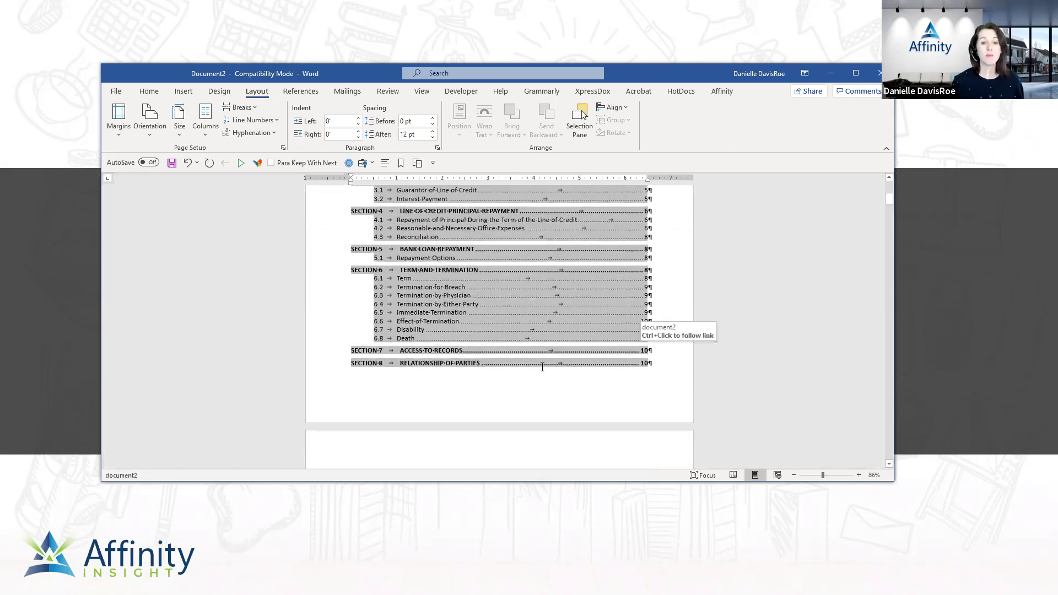
{"action": "left_click", "coordinate": [530, 410]}
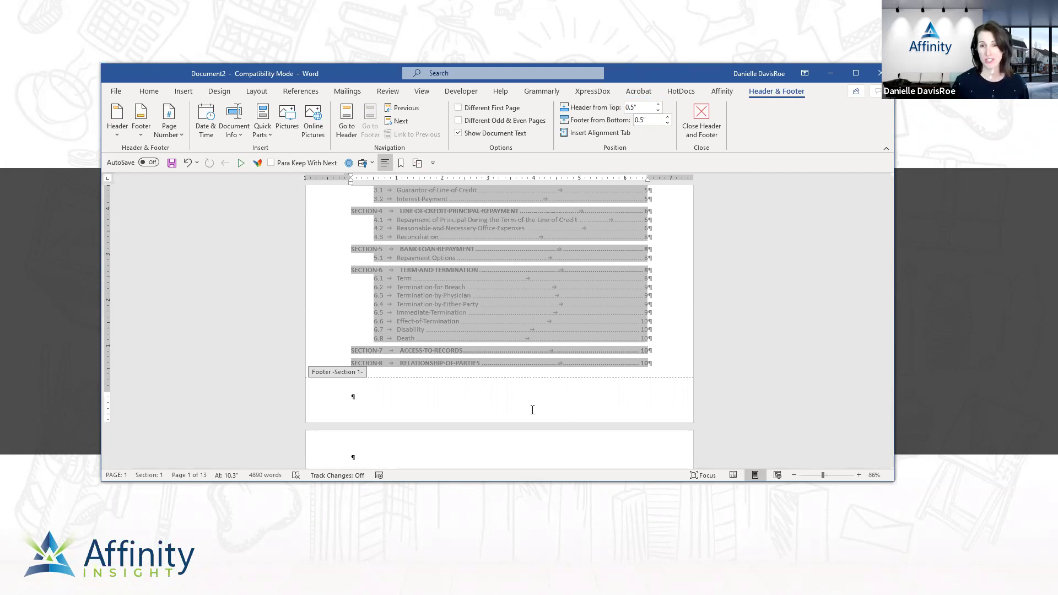
{"action": "left_click", "coordinate": [350, 379]}
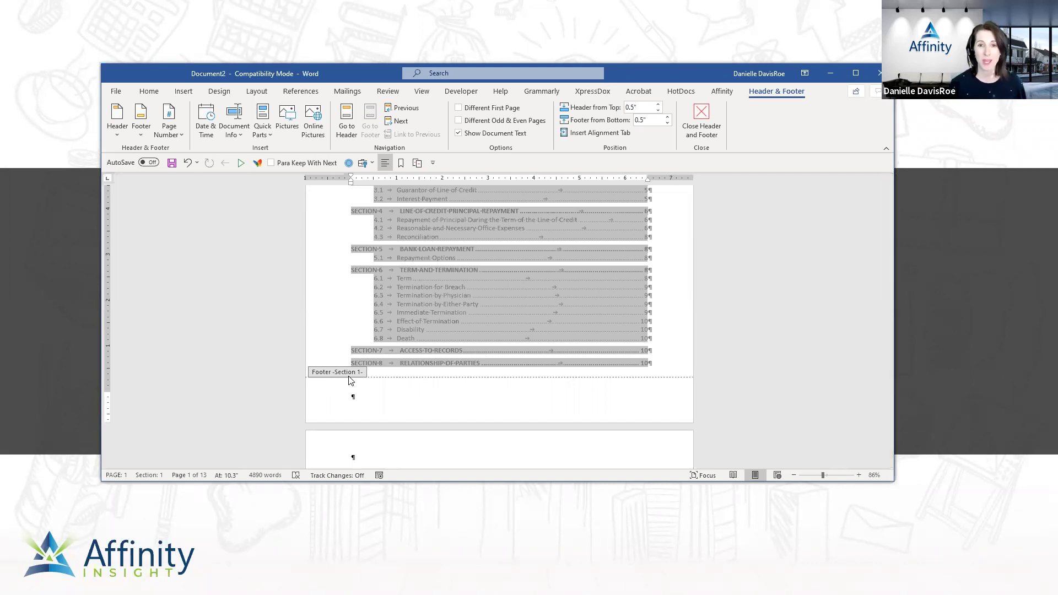
Insert a Plain Number page number at the current position in the Section 1 footer and center it.
{"action": "left_click", "coordinate": [781, 99]}
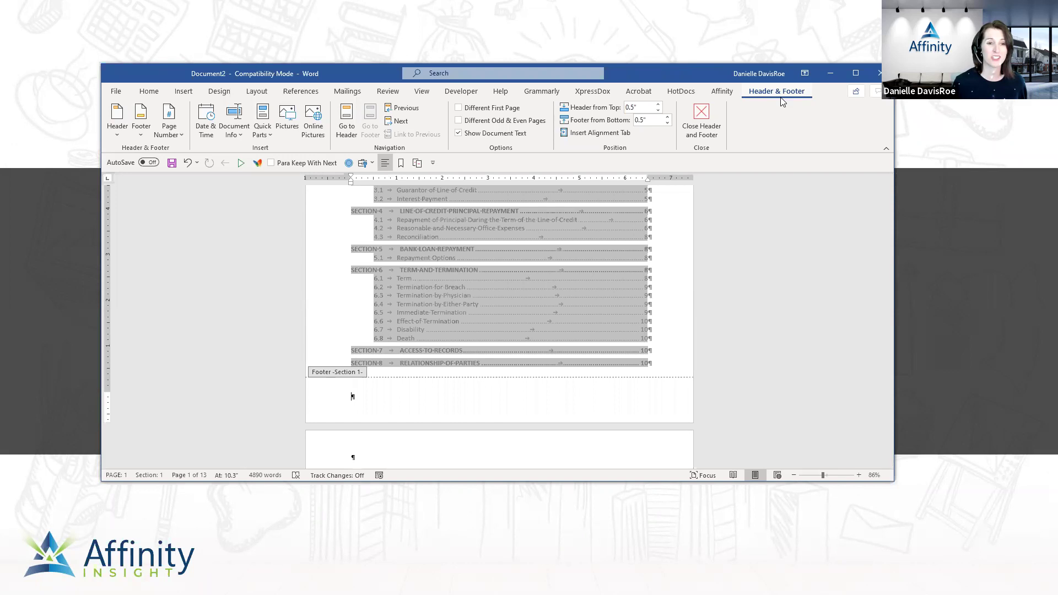
{"action": "left_click", "coordinate": [178, 138]}
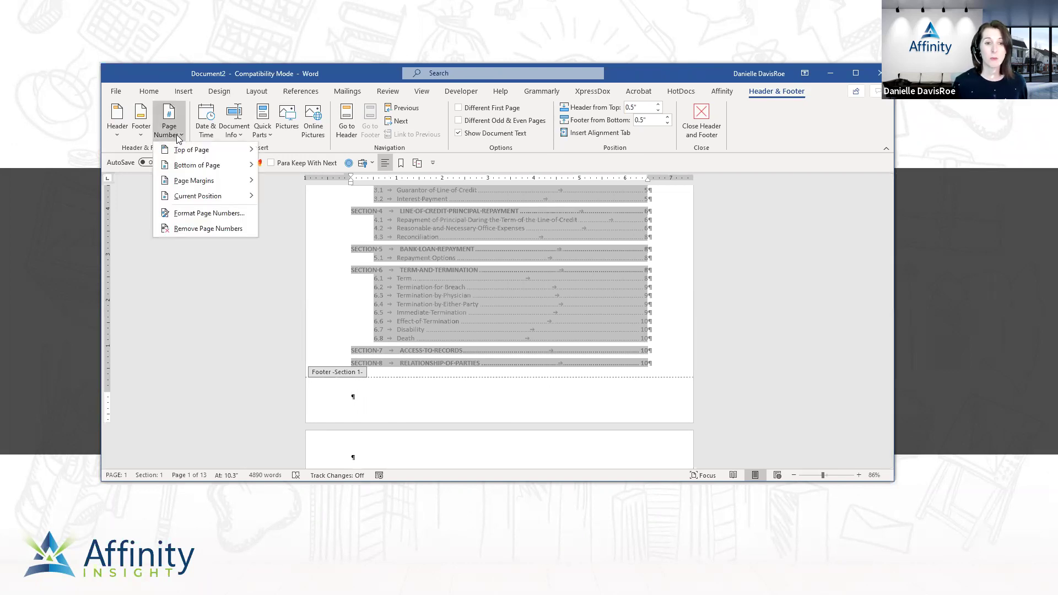
{"action": "left_click", "coordinate": [195, 195]}
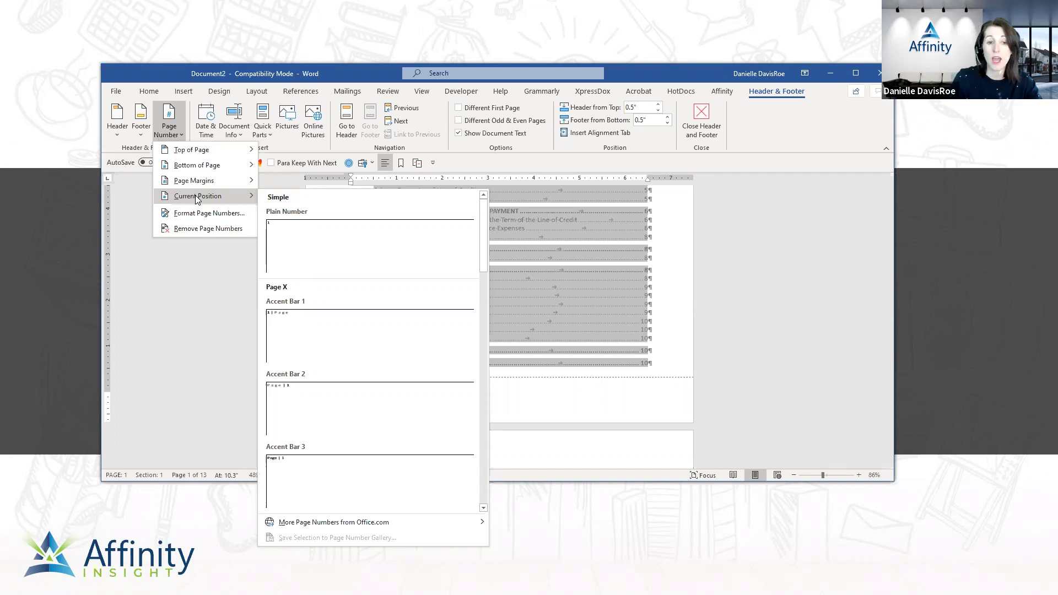
{"action": "left_click", "coordinate": [281, 224]}
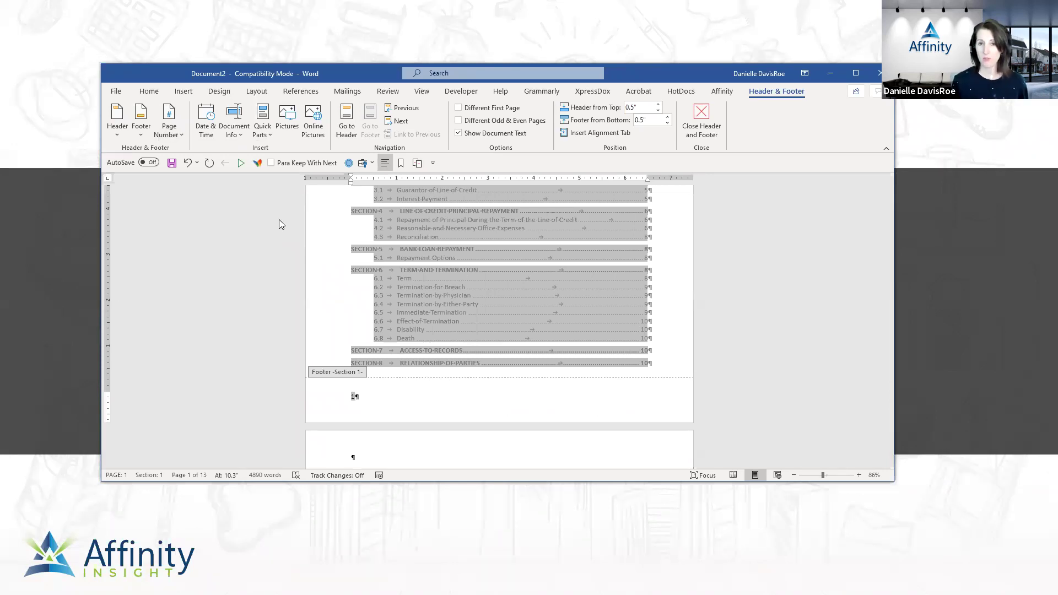
{"action": "key", "text": "ctrl+e"}
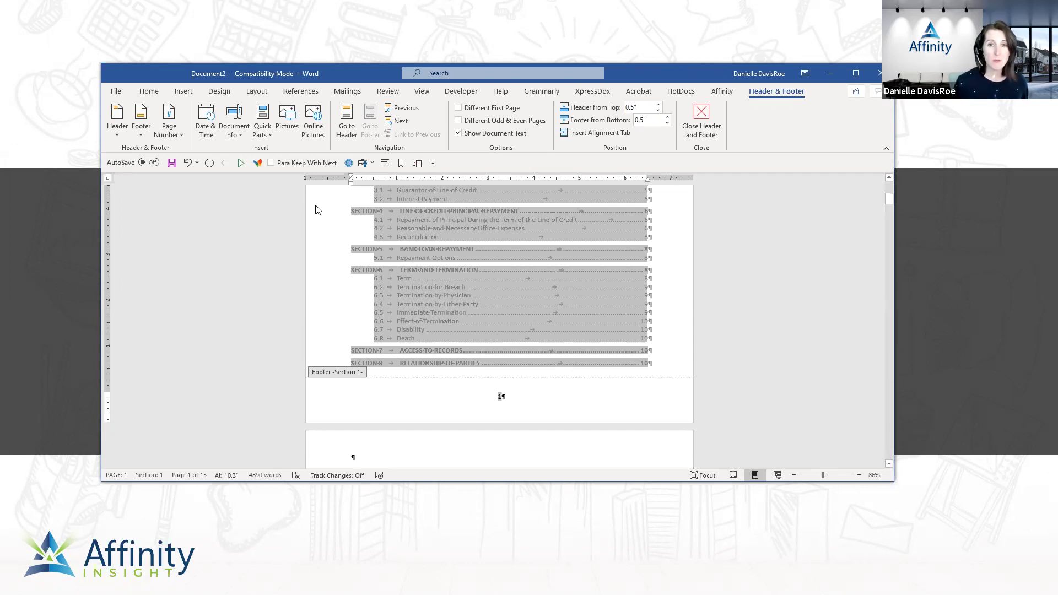
Set the Section 1 page number format to lowercase Roman numerals (i, ii, iii), continuing from the previous section.
{"action": "left_click", "coordinate": [173, 134]}
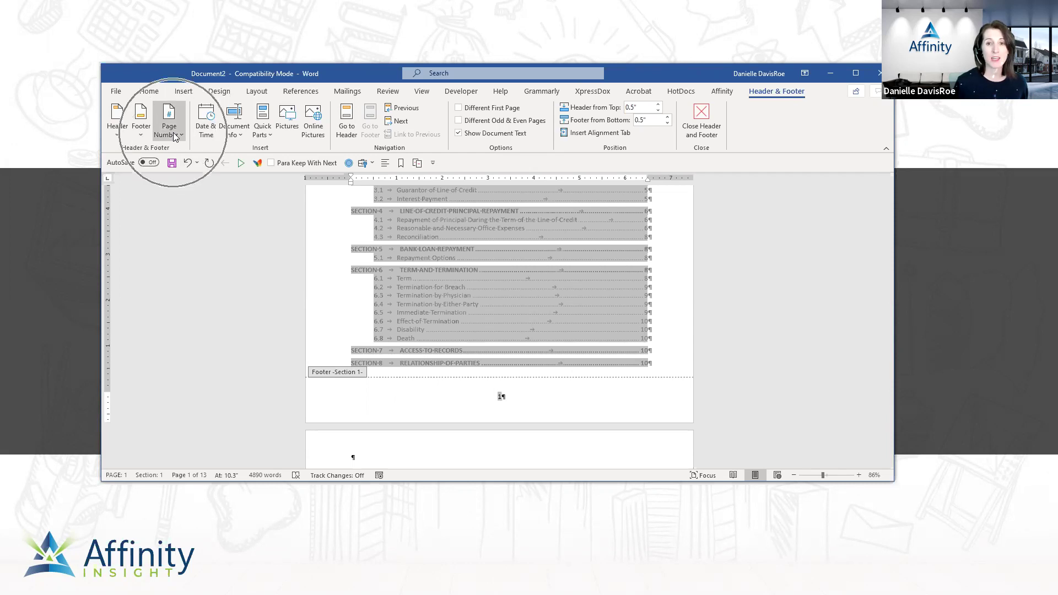
{"action": "left_click", "coordinate": [173, 135]}
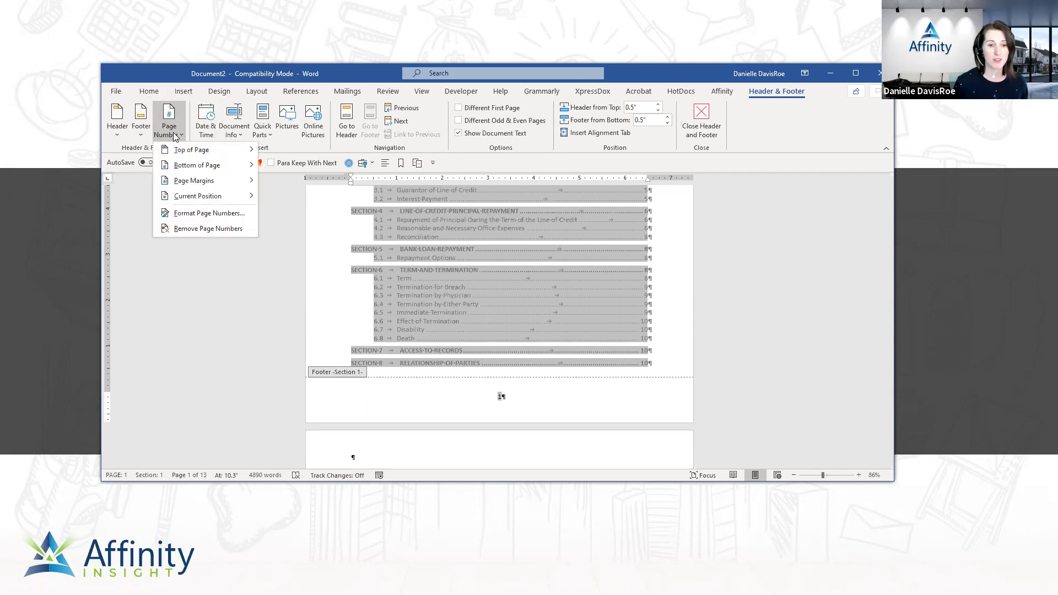
{"action": "left_click", "coordinate": [195, 216]}
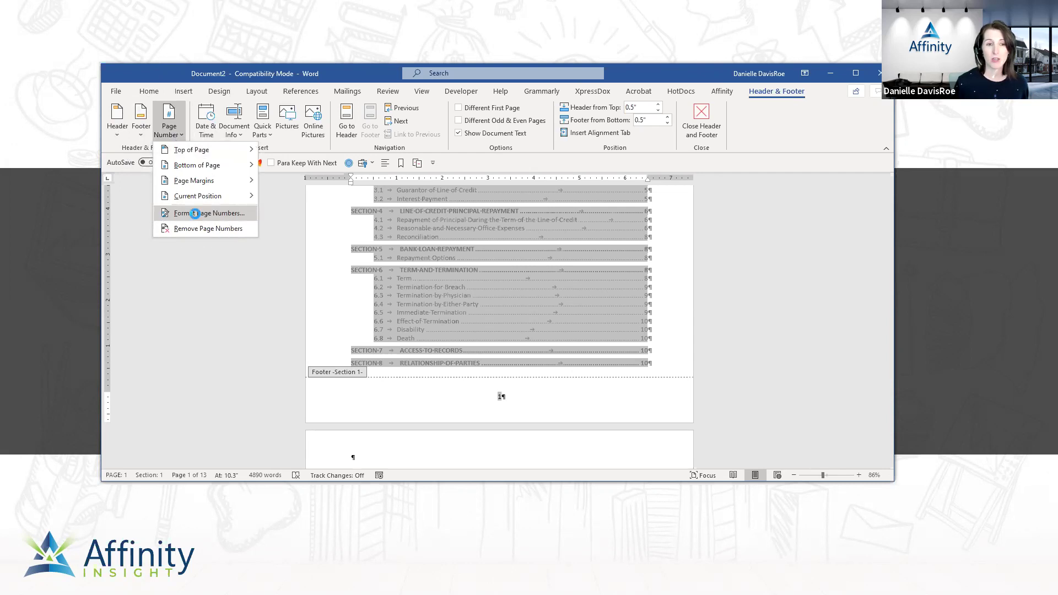
{"action": "left_click", "coordinate": [586, 229]}
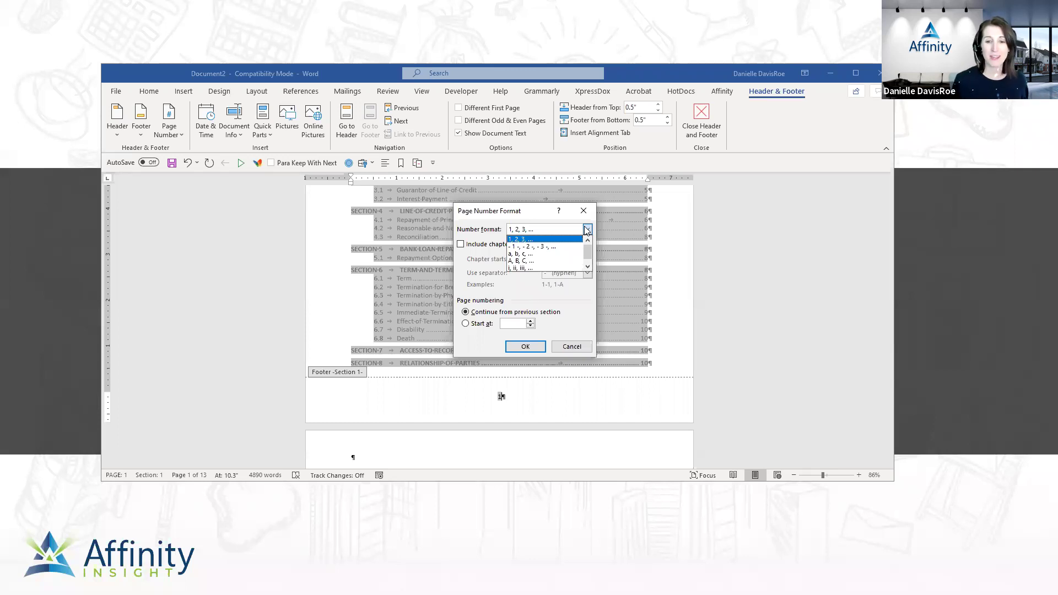
{"action": "left_click", "coordinate": [540, 268]}
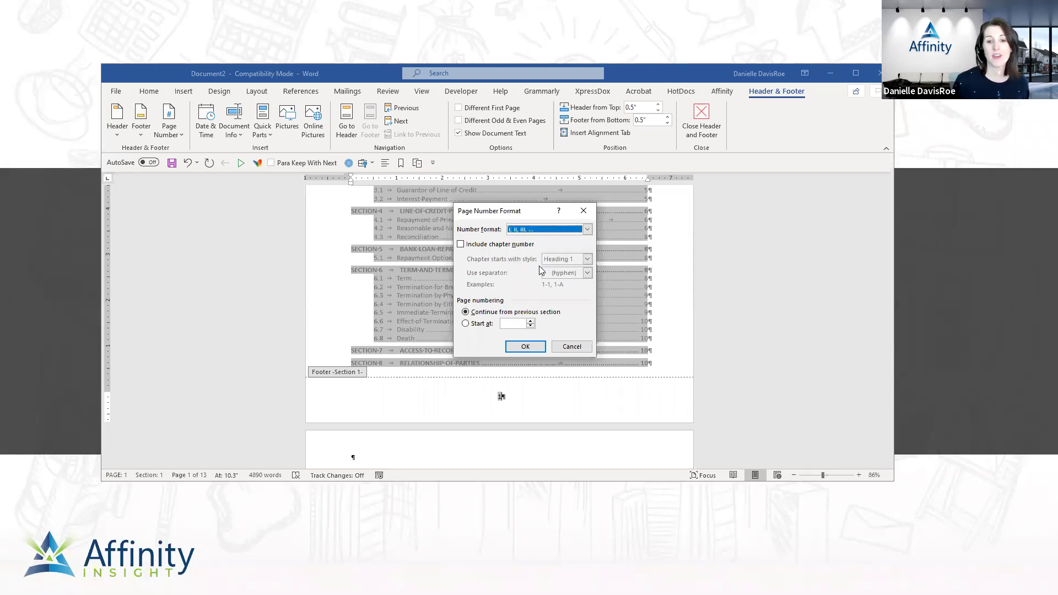
{"action": "left_click", "coordinate": [533, 351]}
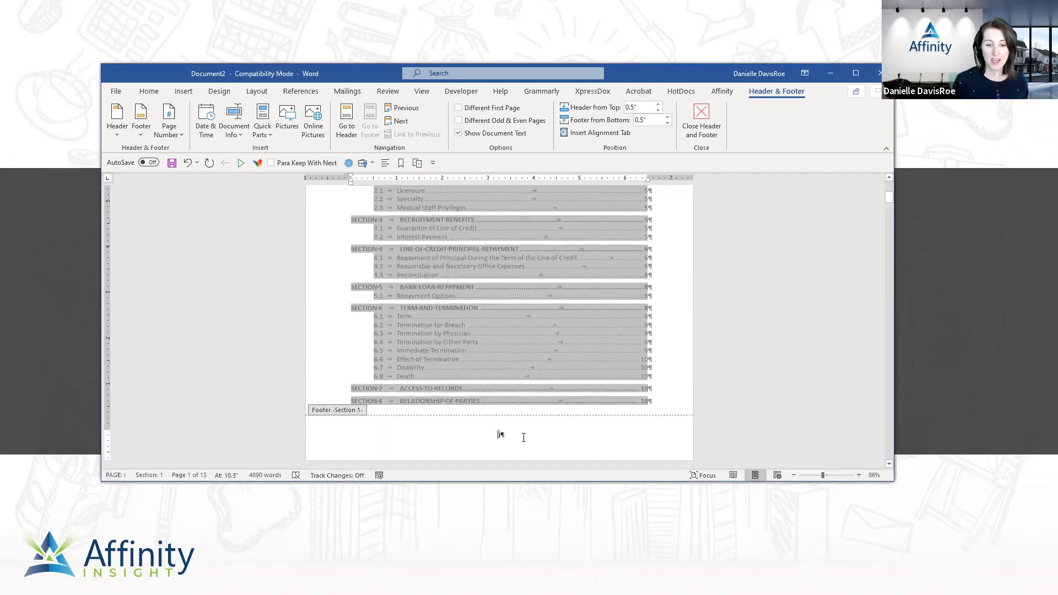
Check the page numbers in the footers of both table of contents pages and the section break that follows.
{"action": "scroll", "coordinate": [523, 437], "scroll_direction": "up", "scroll_amount": 18}
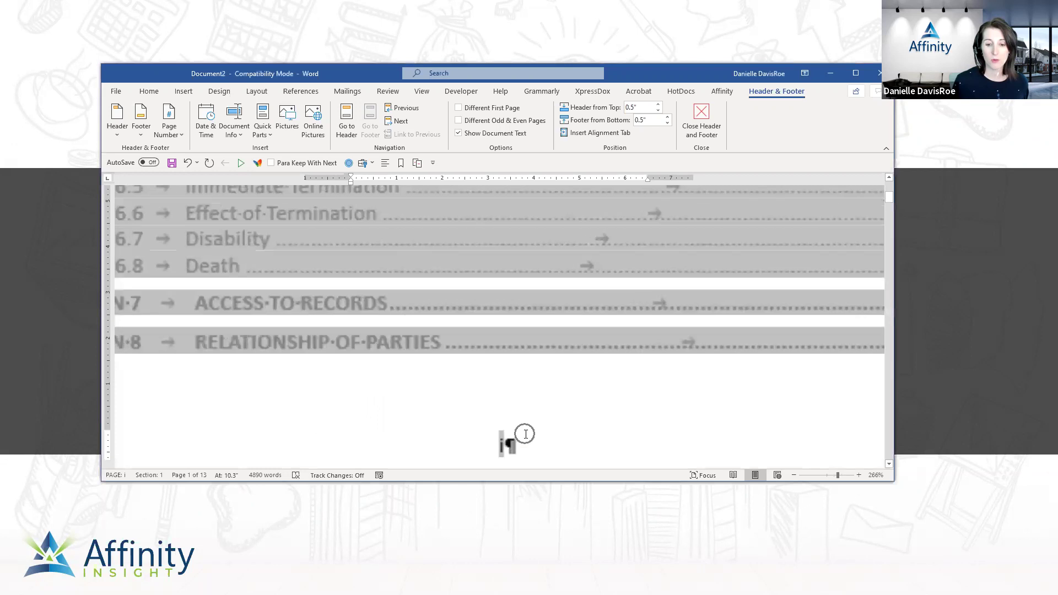
{"action": "scroll", "coordinate": [521, 431], "scroll_direction": "down", "scroll_amount": 10}
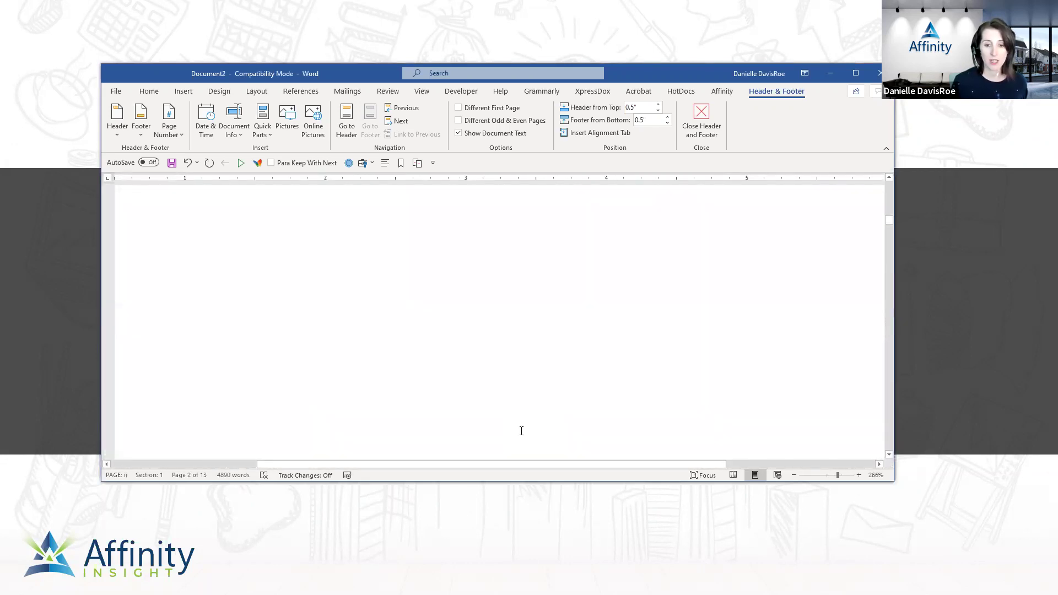
{"action": "scroll", "coordinate": [521, 431], "scroll_direction": "down", "scroll_amount": 3}
{"action": "left_click", "coordinate": [505, 350]}
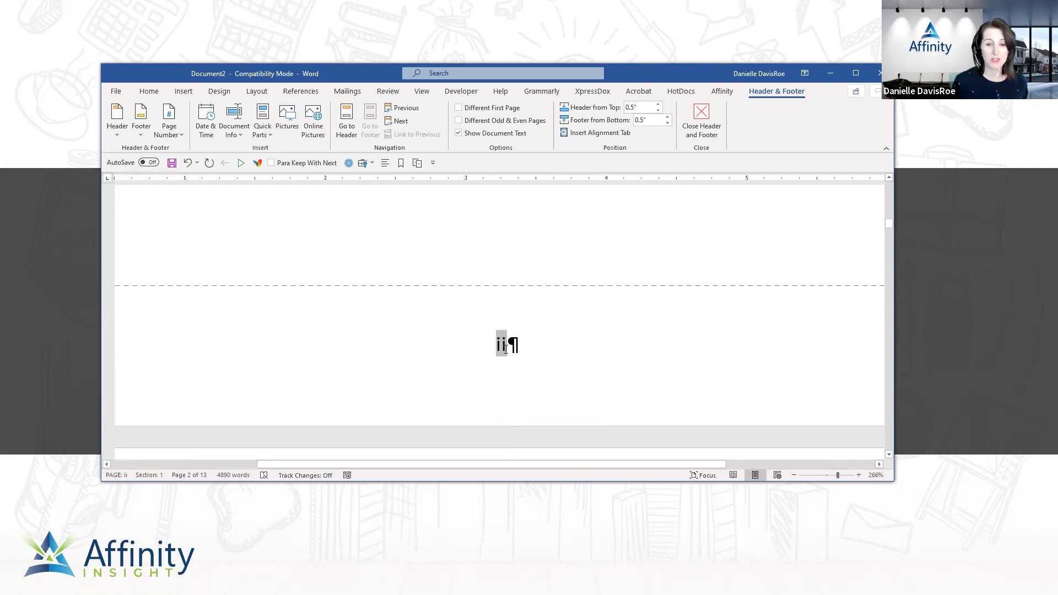
{"action": "scroll", "coordinate": [505, 349], "scroll_direction": "down", "scroll_amount": 15}
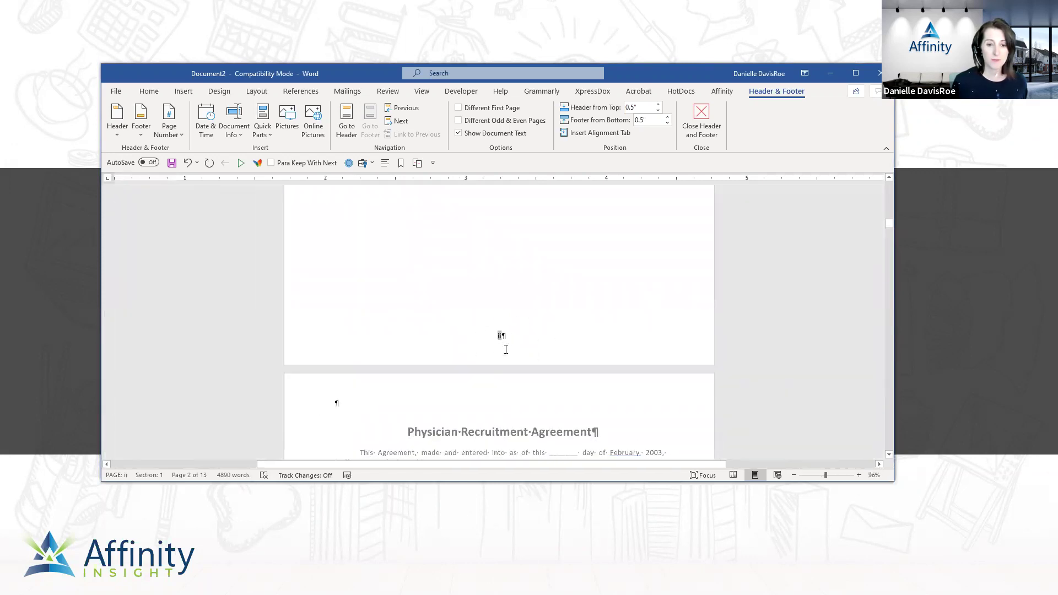
{"action": "scroll", "coordinate": [506, 349], "scroll_direction": "down", "scroll_amount": 1}
{"action": "scroll", "coordinate": [506, 350], "scroll_direction": "up", "scroll_amount": 6}
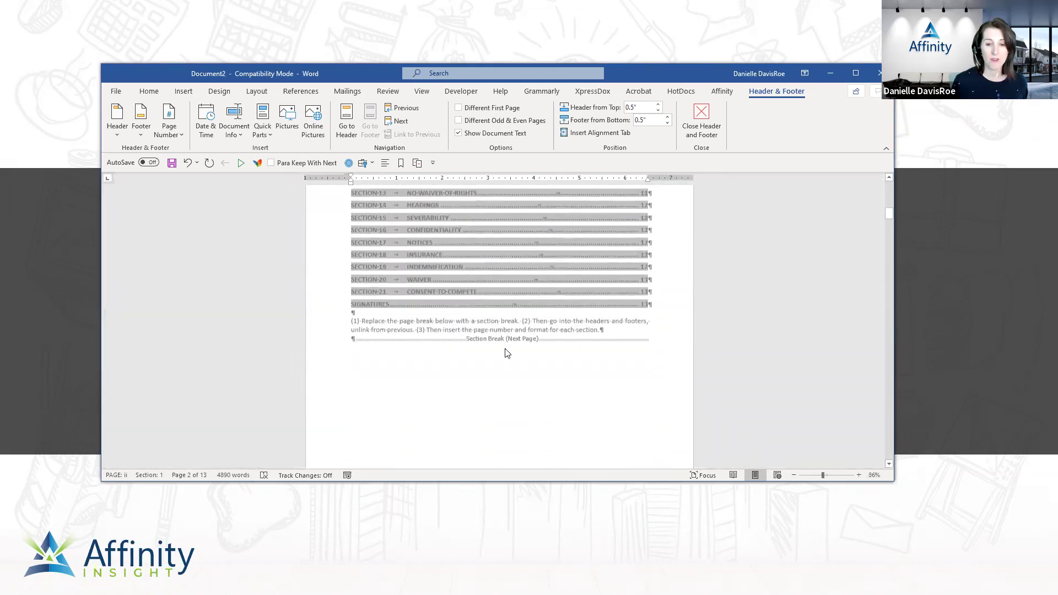
Open the Section 2 footer on the first agreement page and check its link to the previous section.
{"action": "scroll", "coordinate": [506, 351], "scroll_direction": "down", "scroll_amount": 8}
{"action": "scroll", "coordinate": [505, 353], "scroll_direction": "down", "scroll_amount": 6}
{"action": "left_click", "coordinate": [506, 419]}
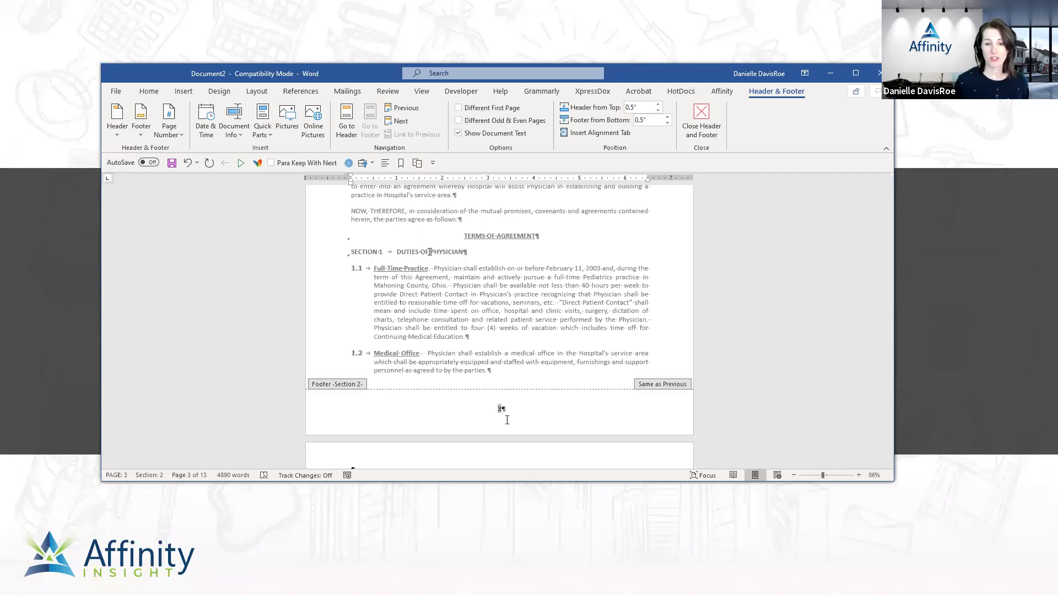
{"action": "left_click", "coordinate": [507, 420]}
{"action": "left_click", "coordinate": [507, 419]}
{"action": "left_click", "coordinate": [339, 389]}
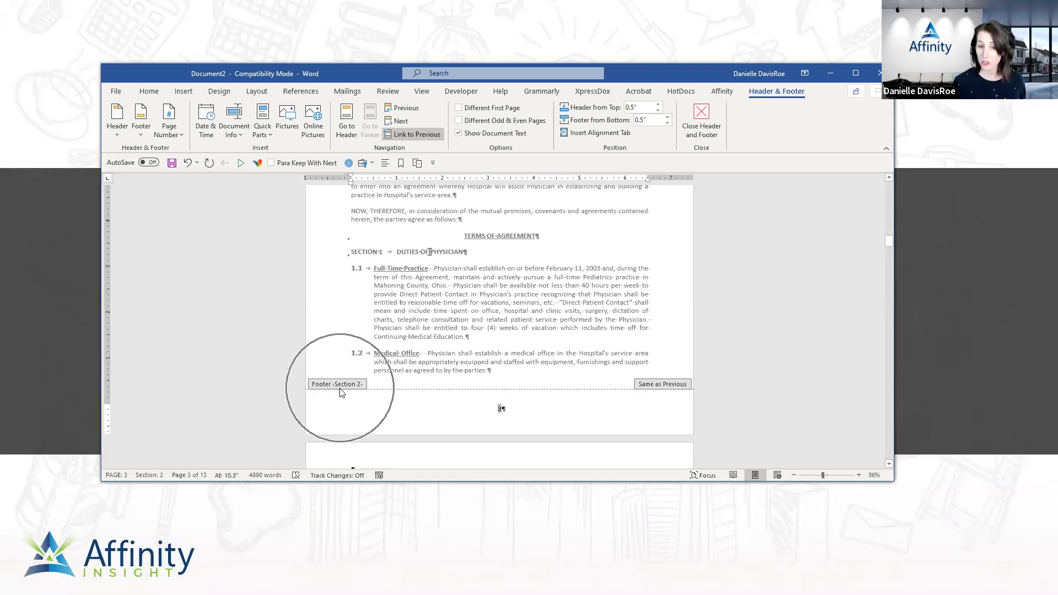
{"action": "left_click", "coordinate": [340, 388]}
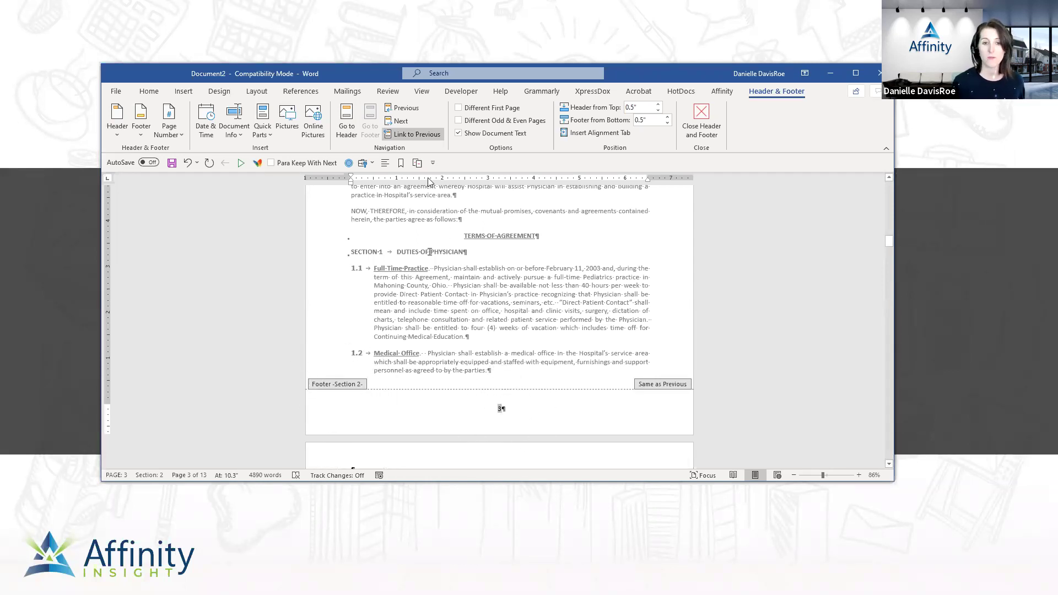
{"action": "left_click", "coordinate": [425, 141]}
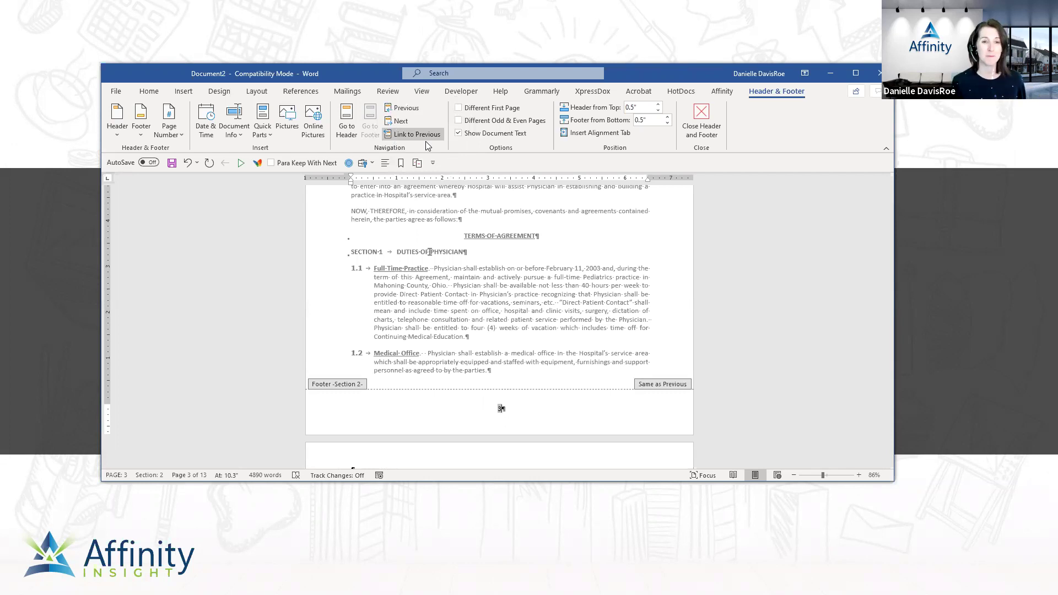
{"action": "left_click", "coordinate": [656, 387]}
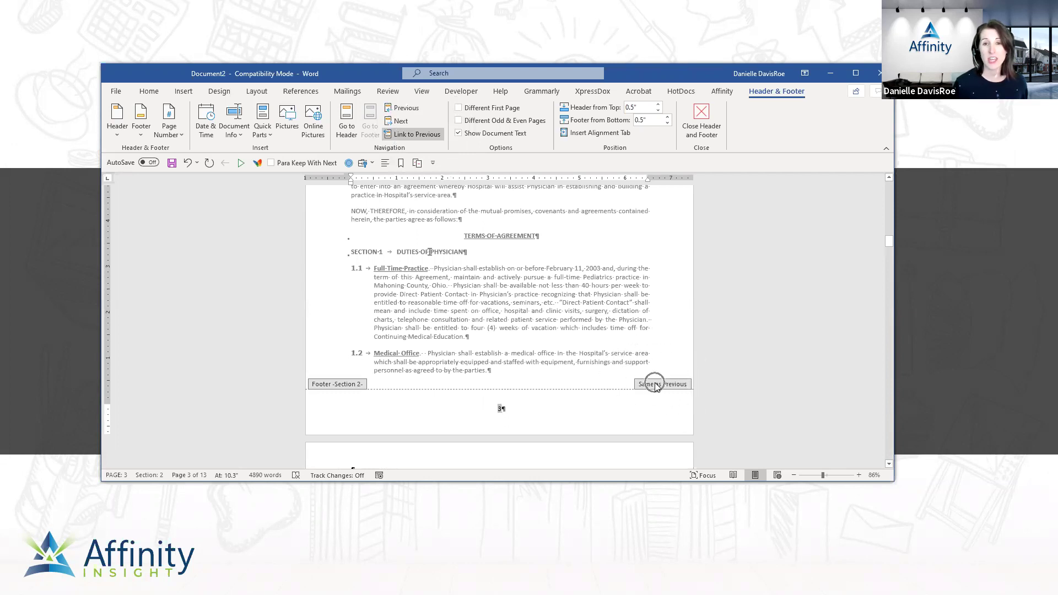
{"action": "left_click", "coordinate": [655, 387]}
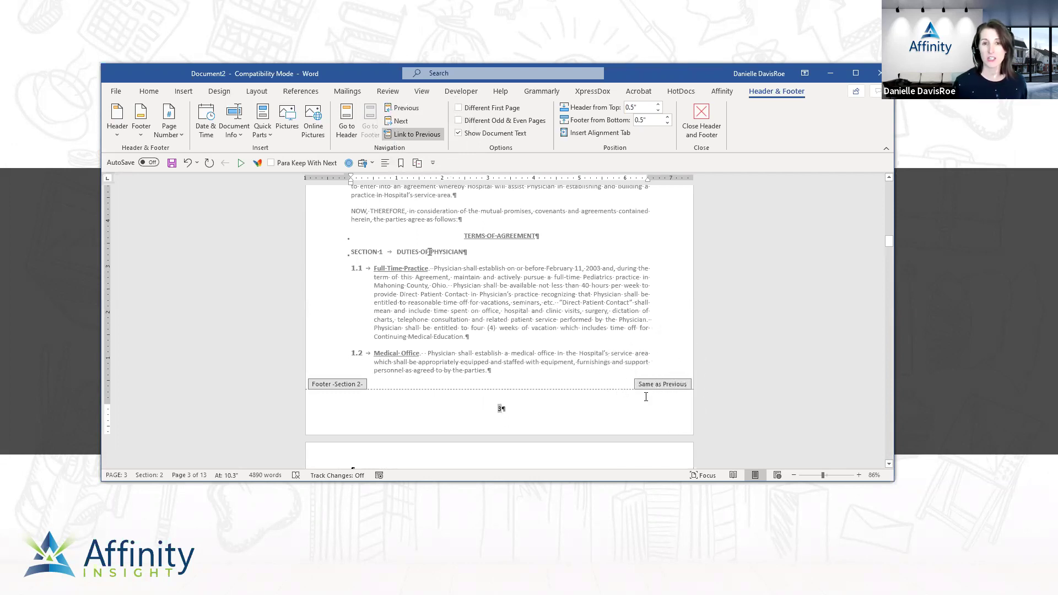
Try deleting the page number from the linked Section 2 footer, then undo the deletion.
{"action": "double_click", "coordinate": [501, 408]}
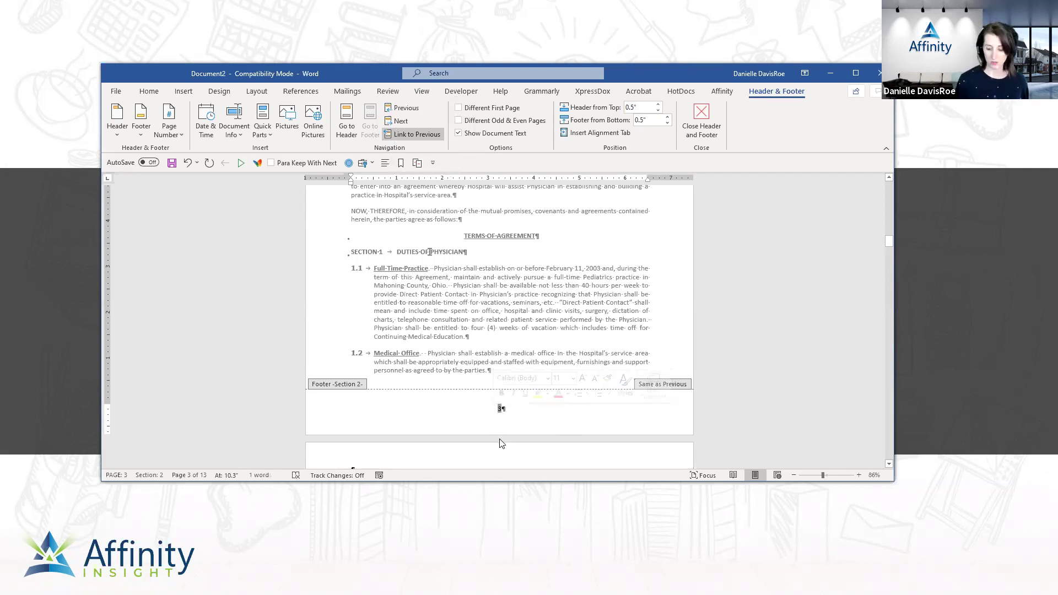
{"action": "key", "text": "Delete"}
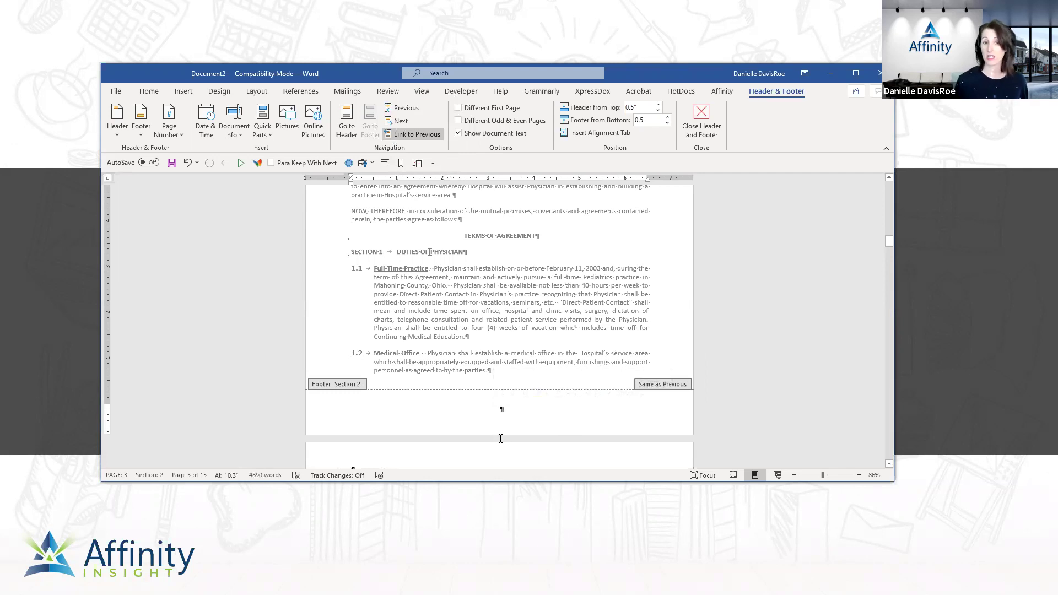
{"action": "scroll", "coordinate": [504, 449], "scroll_direction": "up", "scroll_amount": 10}
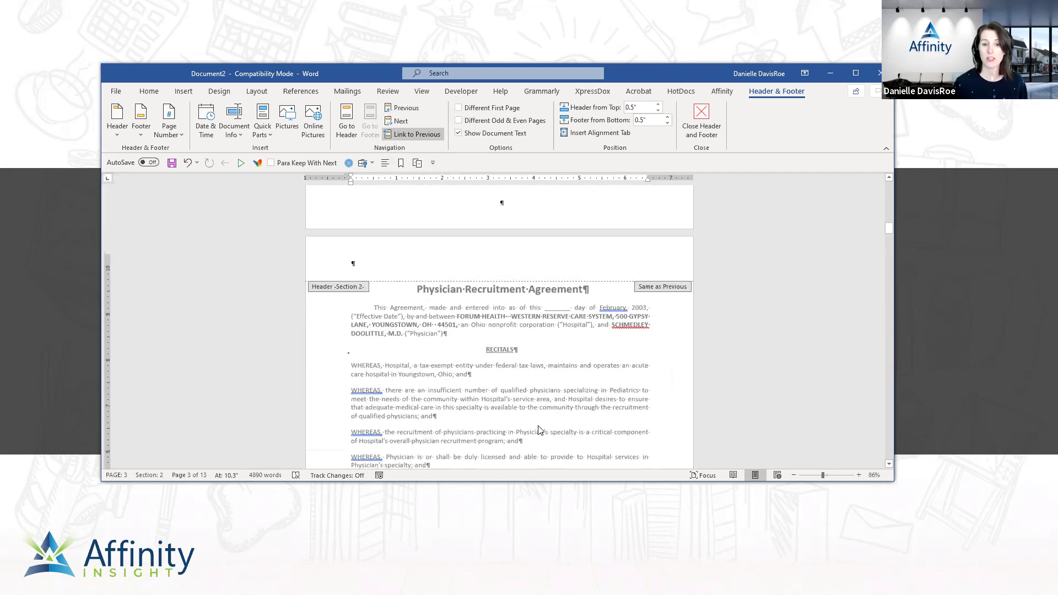
{"action": "left_click", "coordinate": [483, 286]}
{"action": "scroll", "coordinate": [490, 297], "scroll_direction": "down", "scroll_amount": 8}
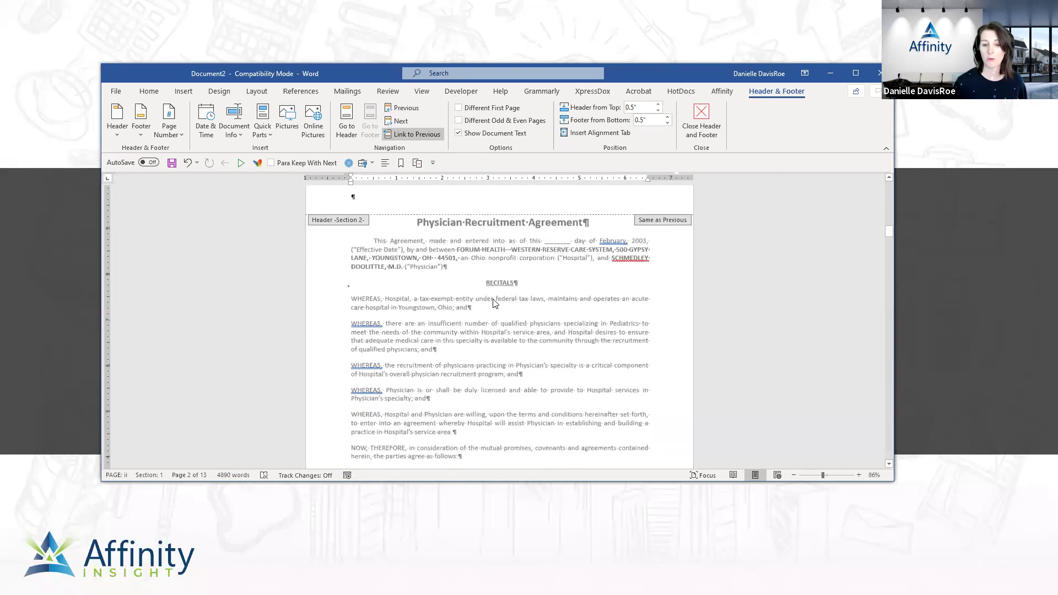
{"action": "scroll", "coordinate": [495, 307], "scroll_direction": "down", "scroll_amount": 4}
{"action": "key", "text": "ctrl+z"}
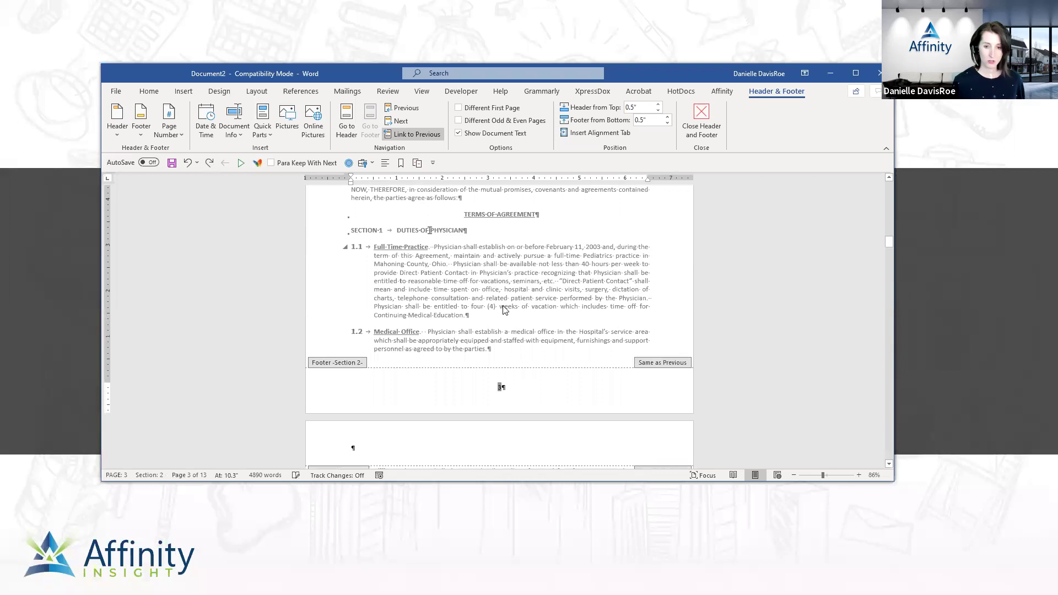
Unlink the Section 2 footer from the previous section.
{"action": "left_click", "coordinate": [428, 136]}
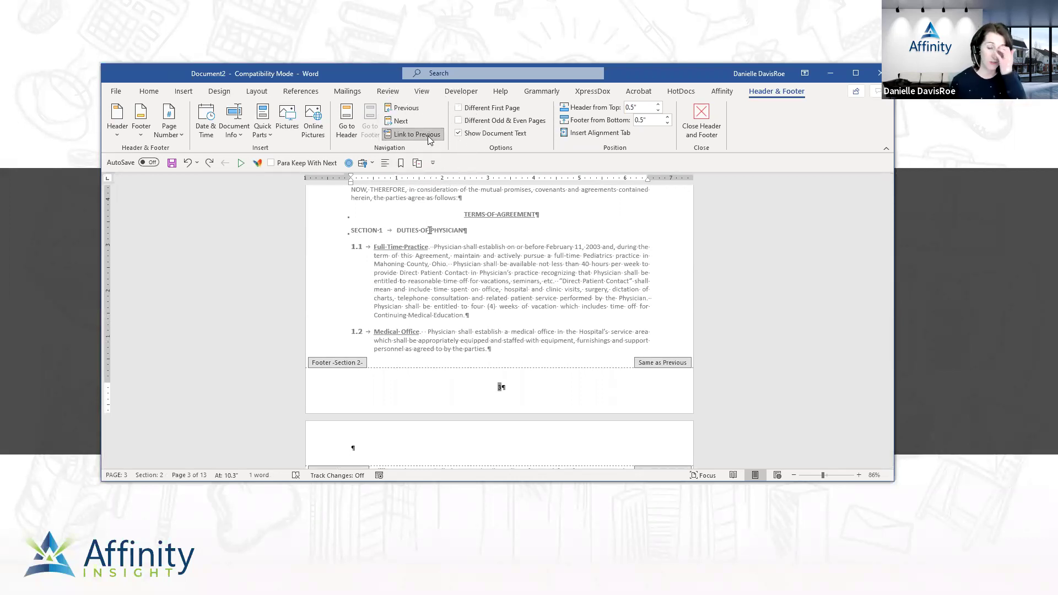
{"action": "left_click", "coordinate": [428, 135]}
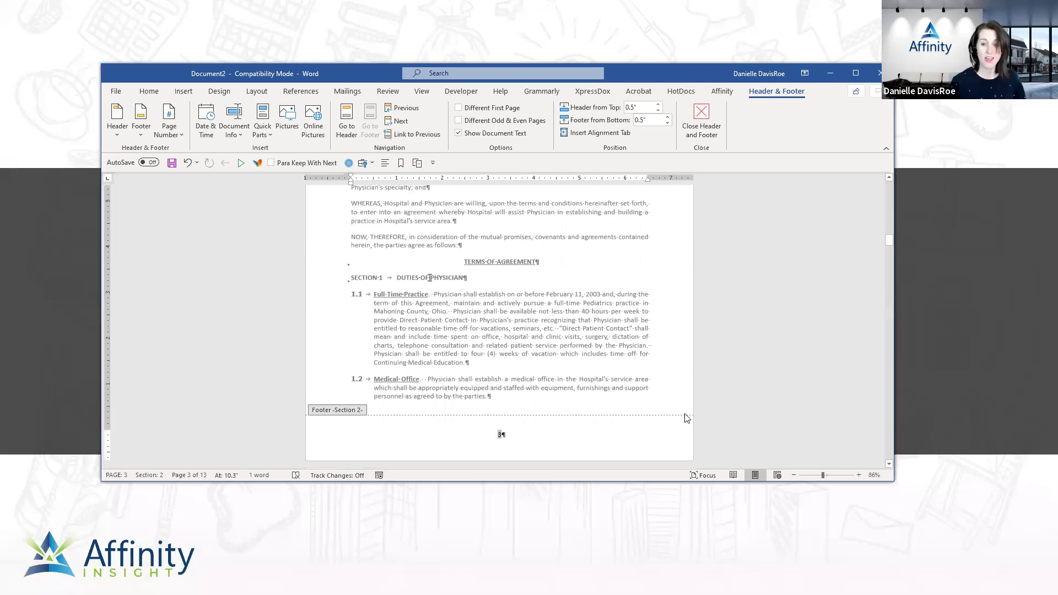
{"action": "left_click", "coordinate": [685, 418]}
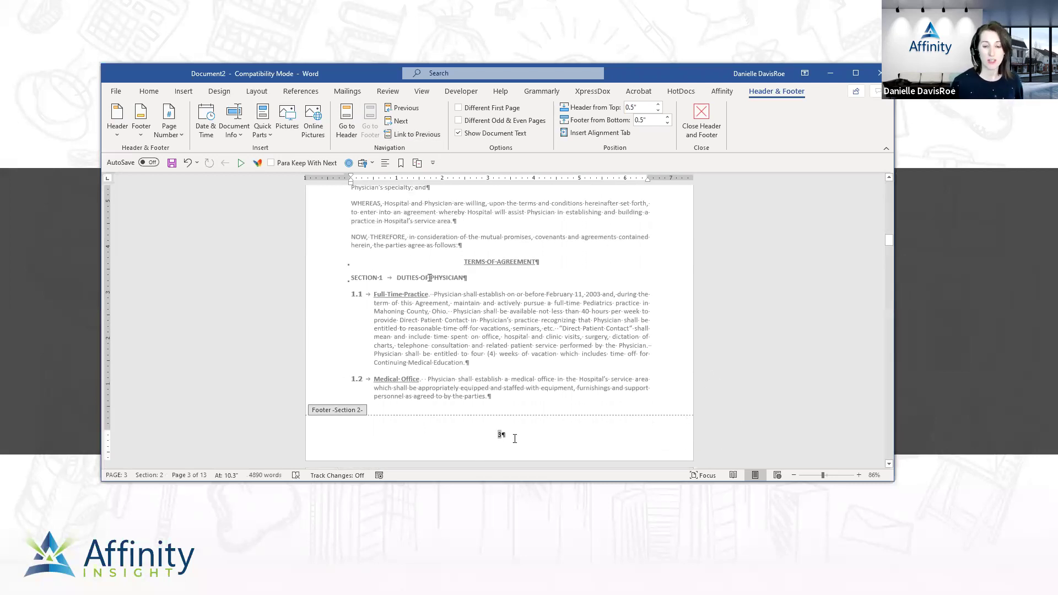
Test the unlinked Section 2 footer by deleting its page number, checking the Section 1 footer and restoring the number.
{"action": "double_click", "coordinate": [491, 436]}
{"action": "key", "text": "Delete"}
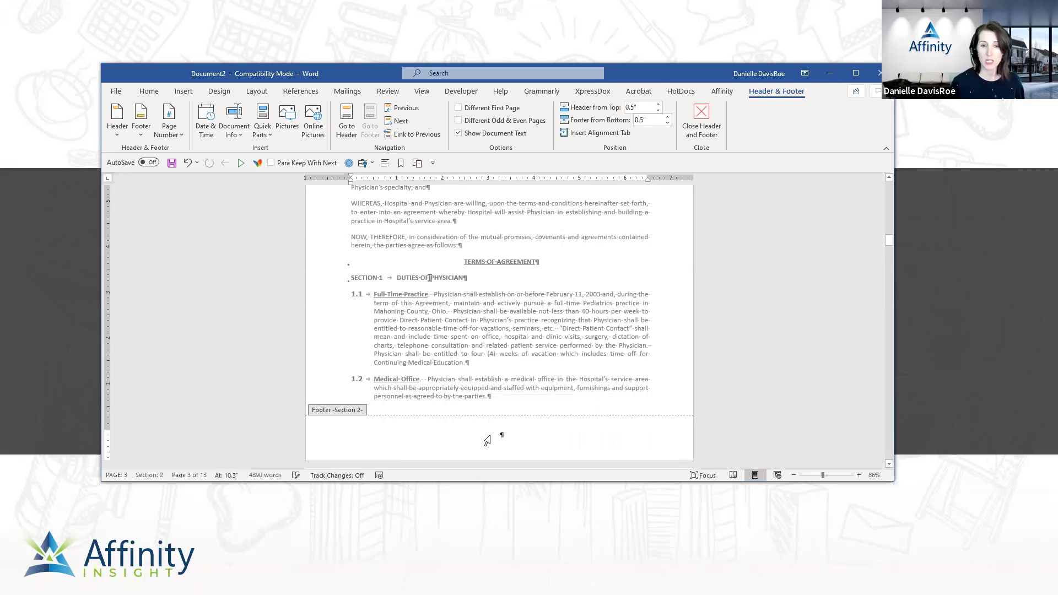
{"action": "scroll", "coordinate": [486, 440], "scroll_direction": "up", "scroll_amount": 10}
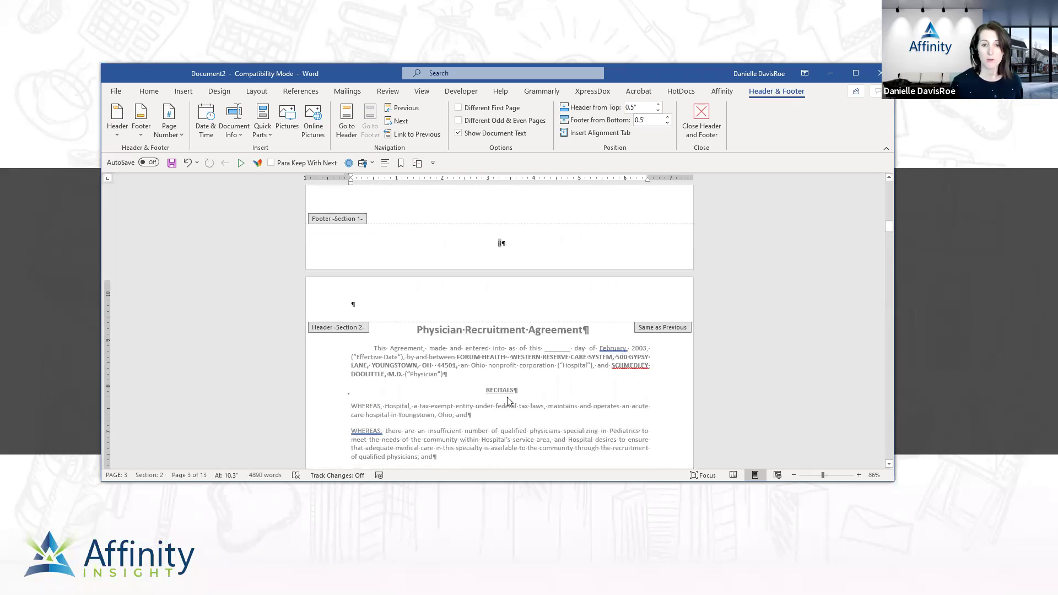
{"action": "scroll", "coordinate": [539, 335], "scroll_direction": "up", "scroll_amount": 1}
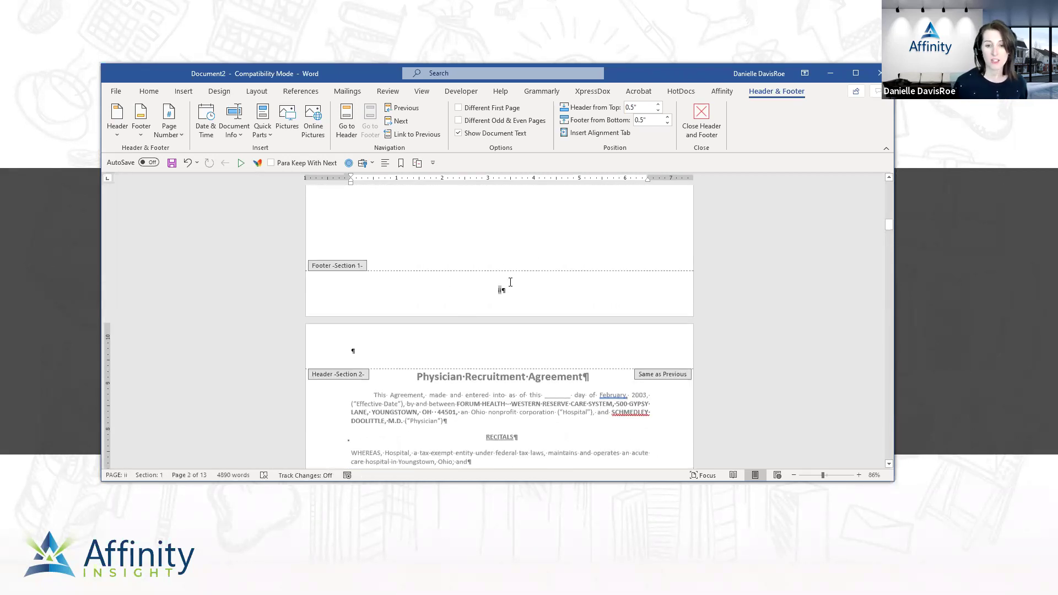
{"action": "scroll", "coordinate": [510, 282], "scroll_direction": "down", "scroll_amount": 12}
{"action": "scroll", "coordinate": [499, 291], "scroll_direction": "down", "scroll_amount": 5}
{"action": "left_click", "coordinate": [502, 306]}
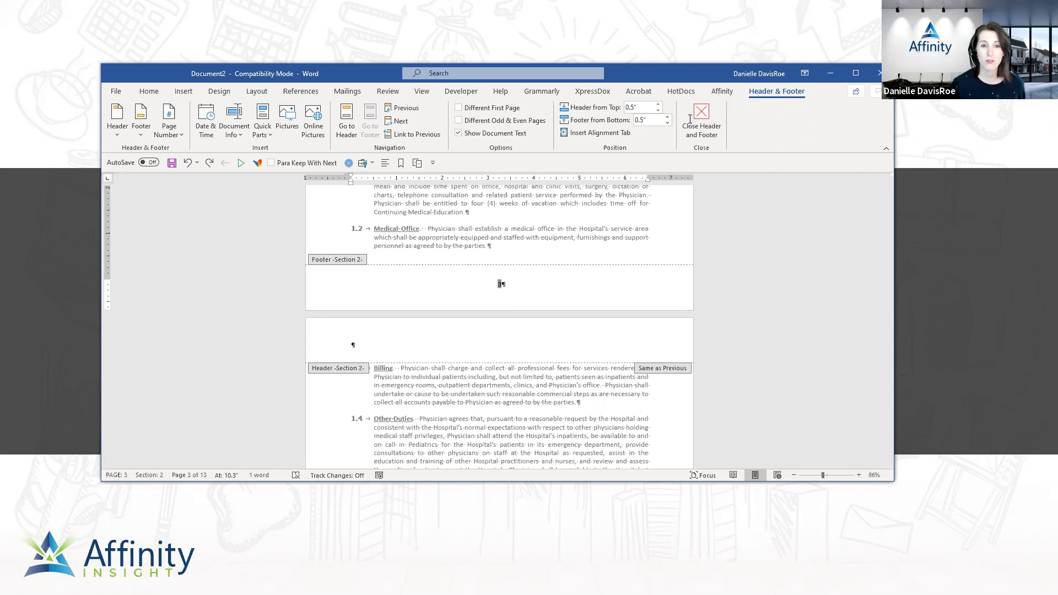
{"action": "left_click", "coordinate": [431, 136]}
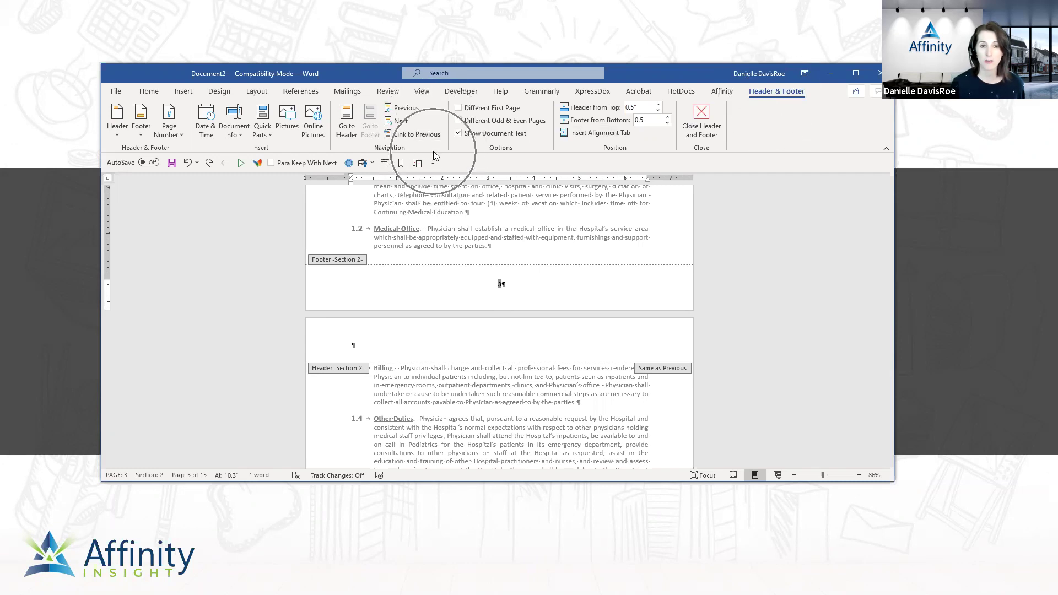
Set the Section 2 page numbering to start at 1 instead of continuing from the previous section.
{"action": "left_click", "coordinate": [434, 141]}
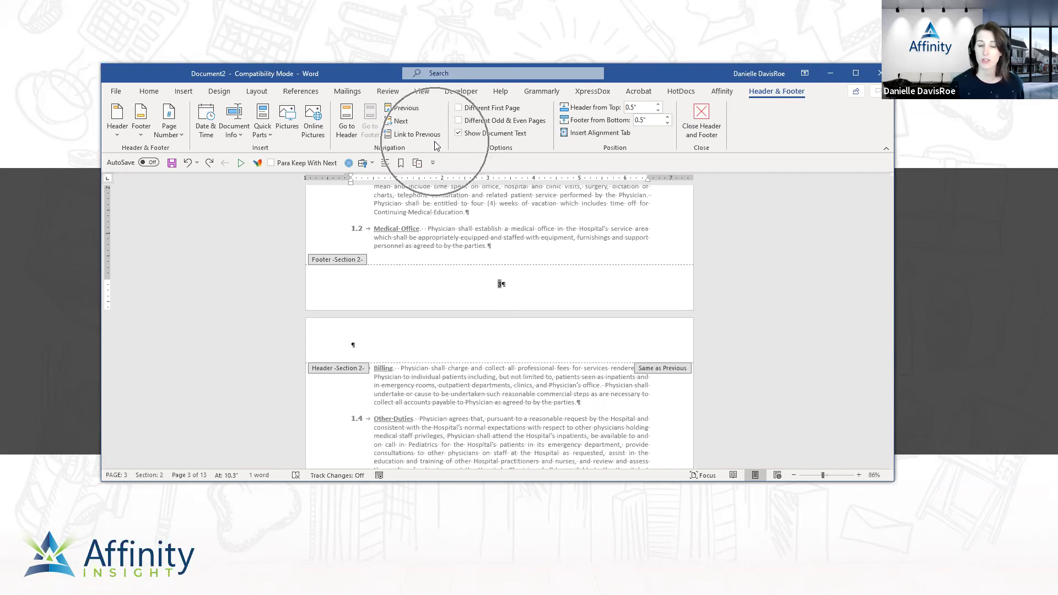
{"action": "left_click", "coordinate": [504, 287]}
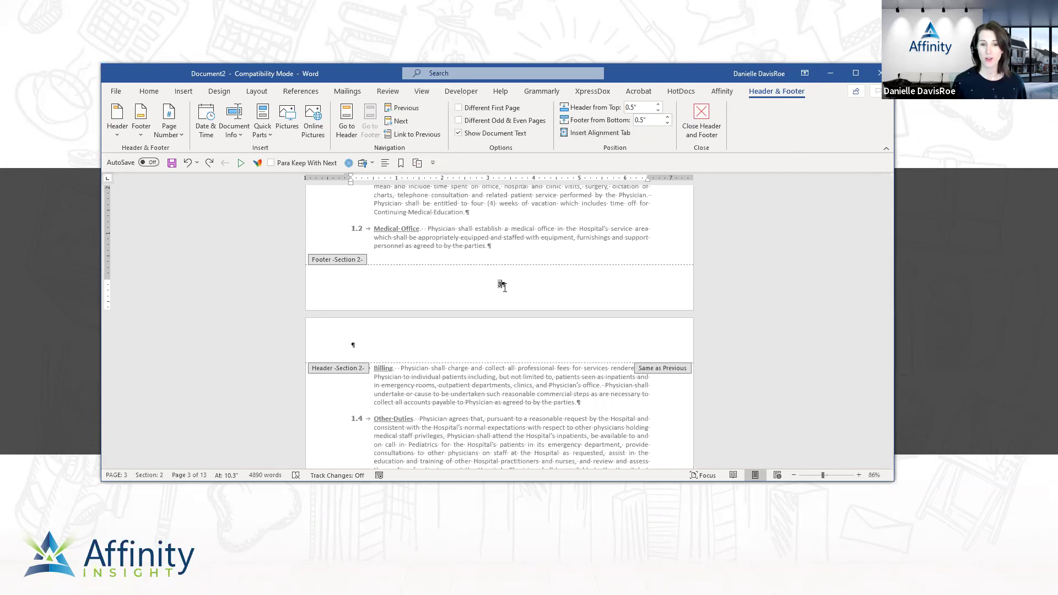
{"action": "scroll", "coordinate": [504, 286], "scroll_direction": "up", "scroll_amount": 10}
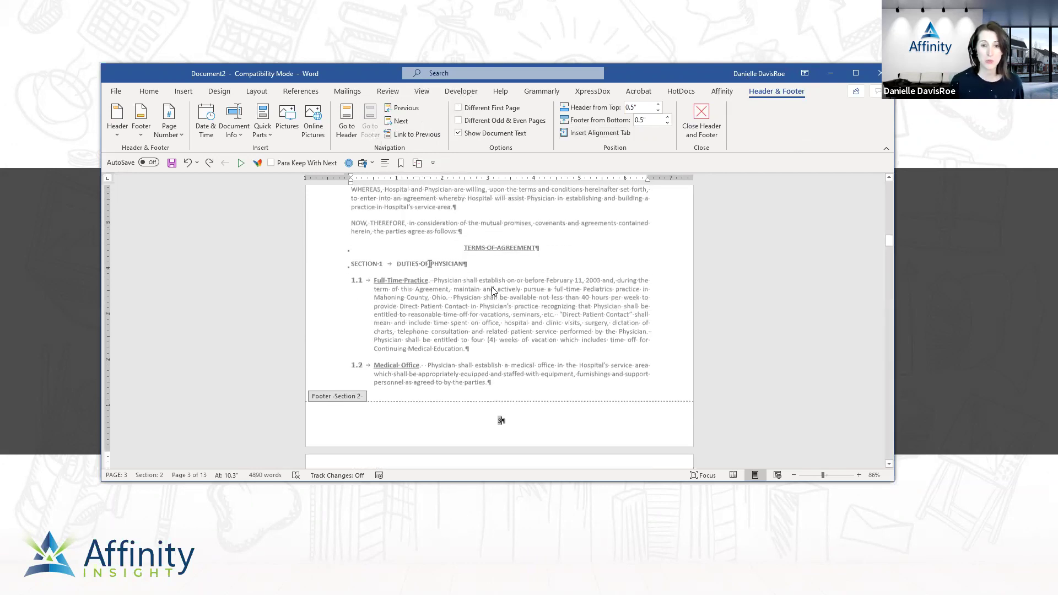
{"action": "scroll", "coordinate": [493, 292], "scroll_direction": "down", "scroll_amount": 5}
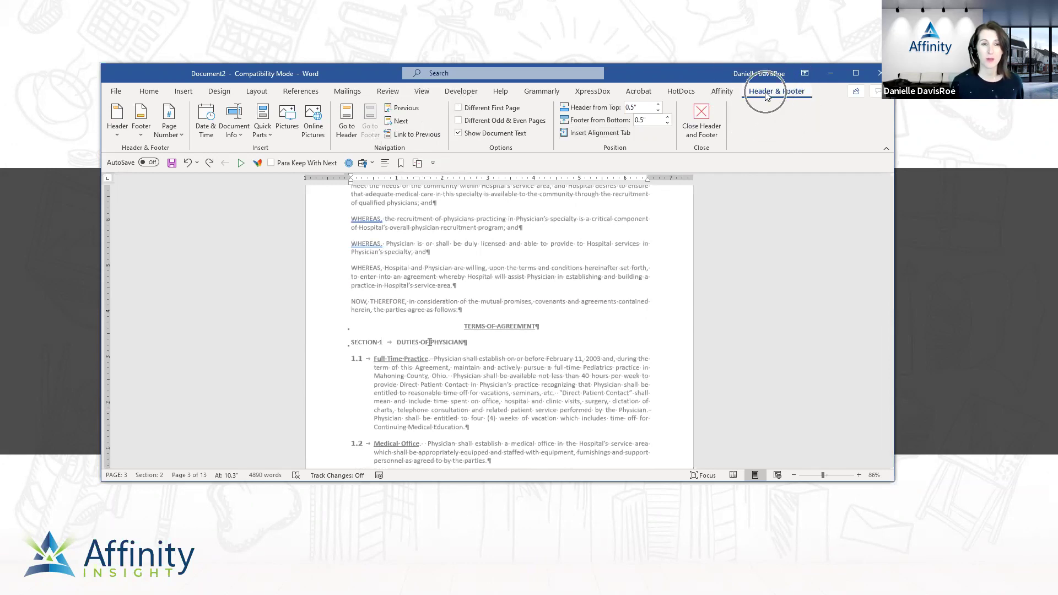
{"action": "left_click", "coordinate": [173, 138]}
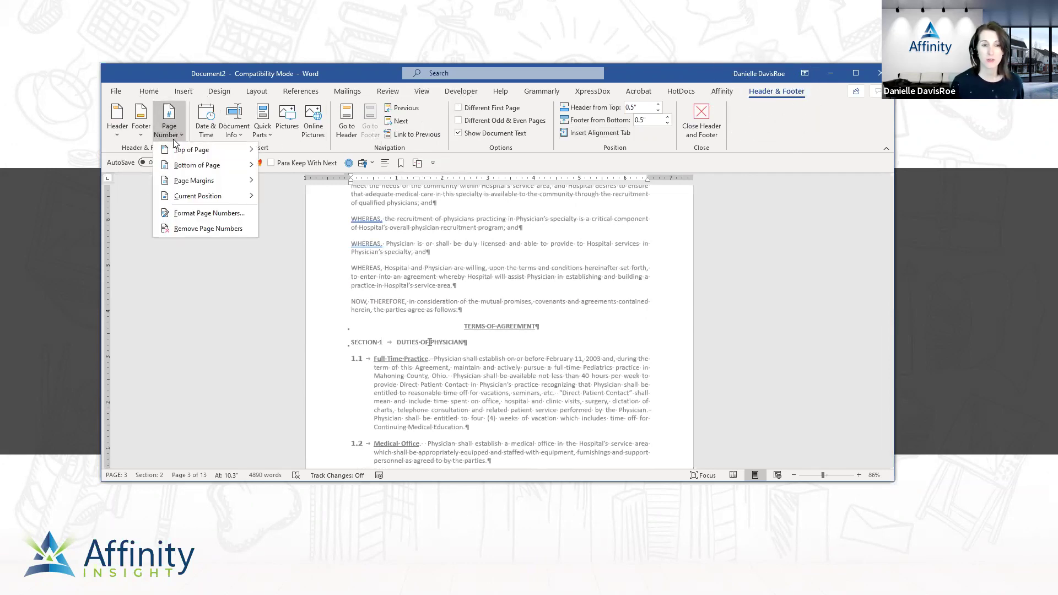
{"action": "left_click", "coordinate": [206, 213]}
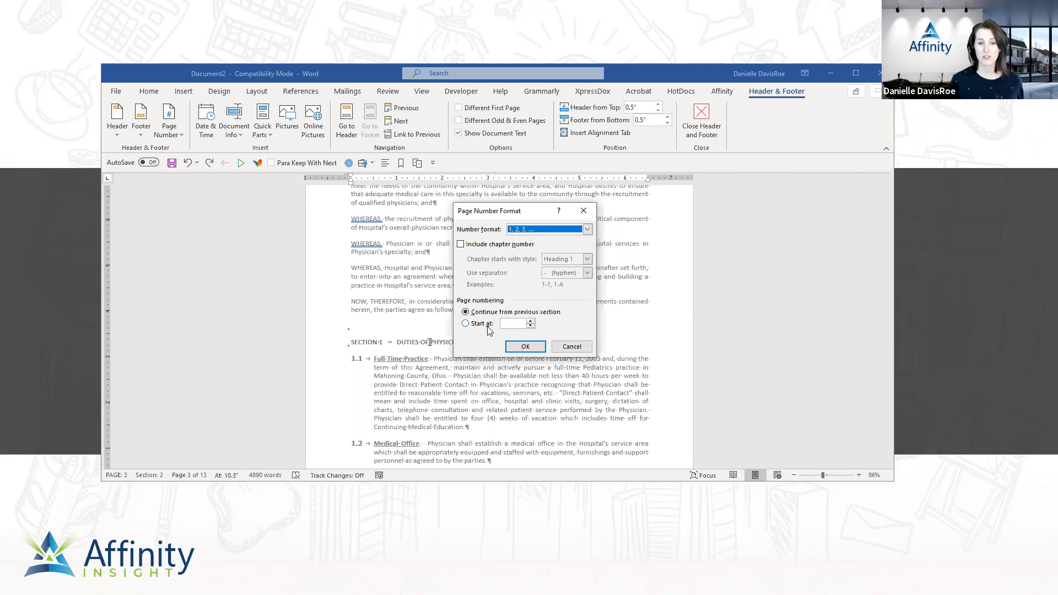
{"action": "left_click", "coordinate": [488, 328]}
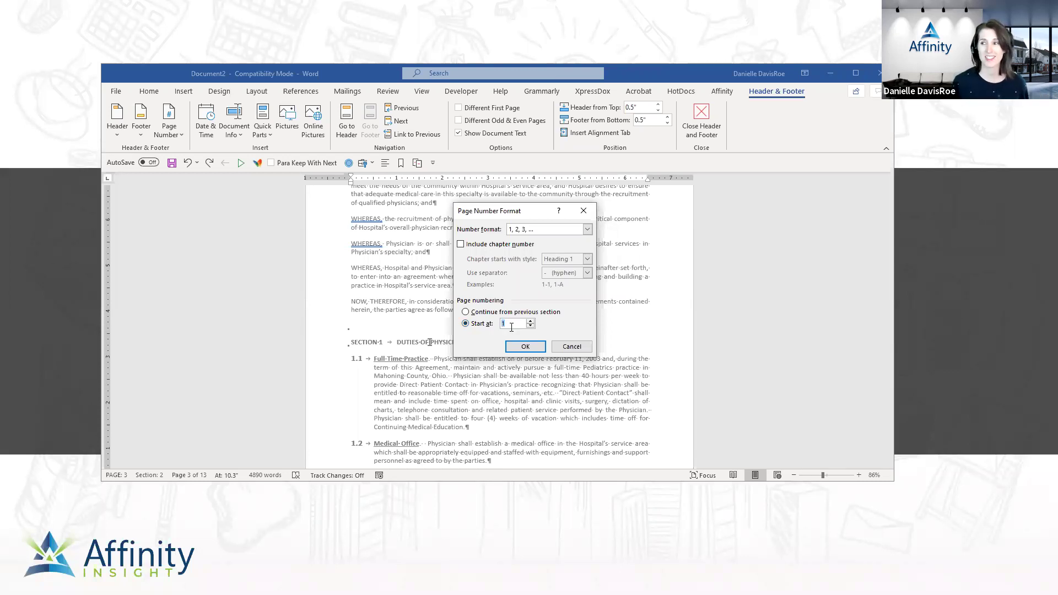
{"action": "left_click", "coordinate": [524, 345]}
Check the page numbers in the footers of the agreement pages and the table of contents pages.
{"action": "left_click", "coordinate": [504, 441]}
{"action": "scroll", "coordinate": [507, 443], "scroll_direction": "down", "scroll_amount": 8}
{"action": "scroll", "coordinate": [506, 444], "scroll_direction": "down", "scroll_amount": 10}
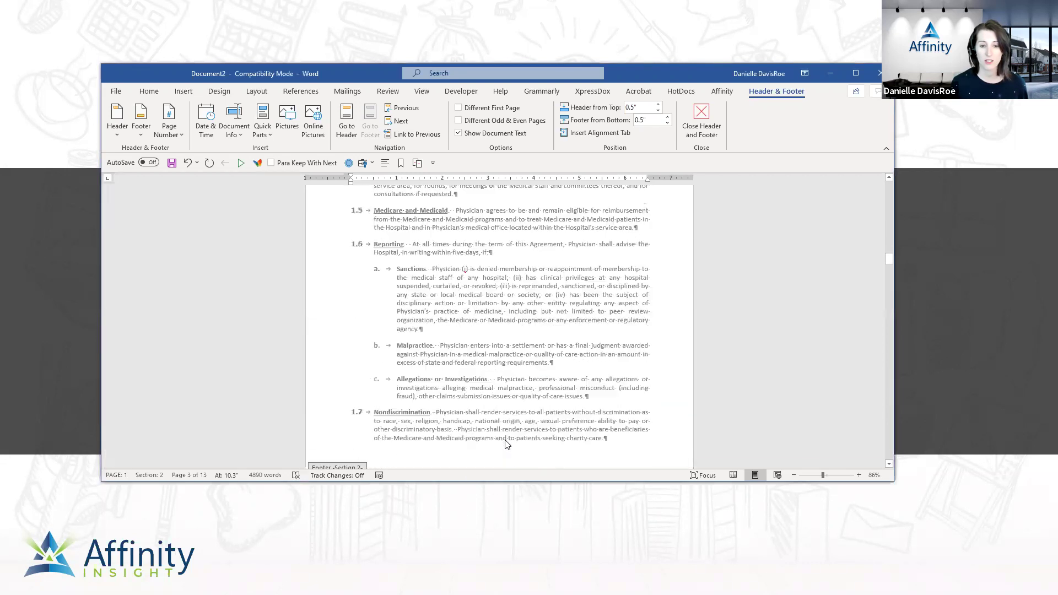
{"action": "left_click", "coordinate": [502, 410]}
{"action": "scroll", "coordinate": [504, 412], "scroll_direction": "up", "scroll_amount": 15}
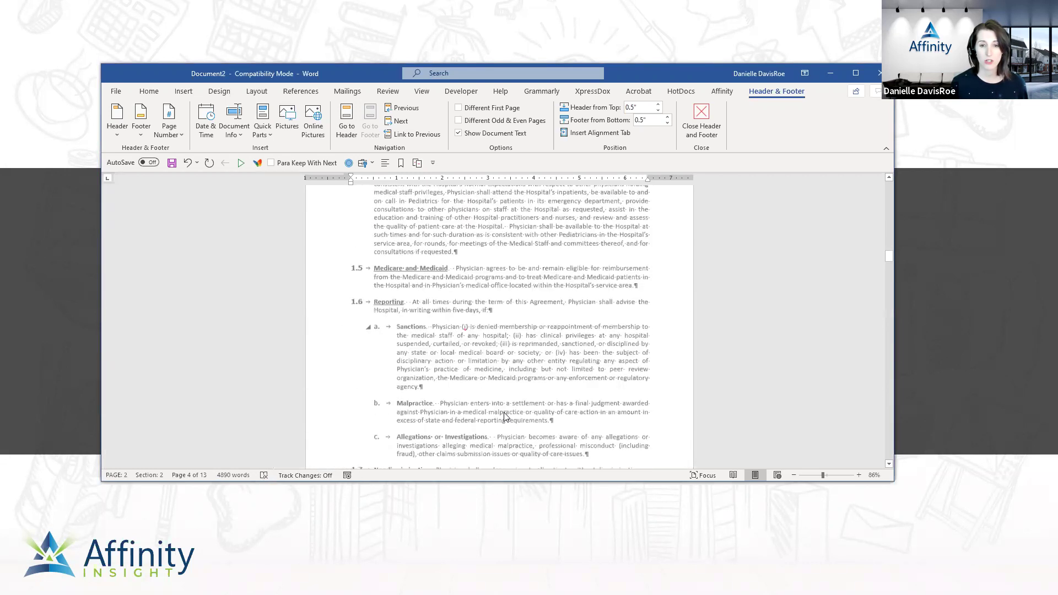
{"action": "scroll", "coordinate": [508, 415], "scroll_direction": "up", "scroll_amount": 8}
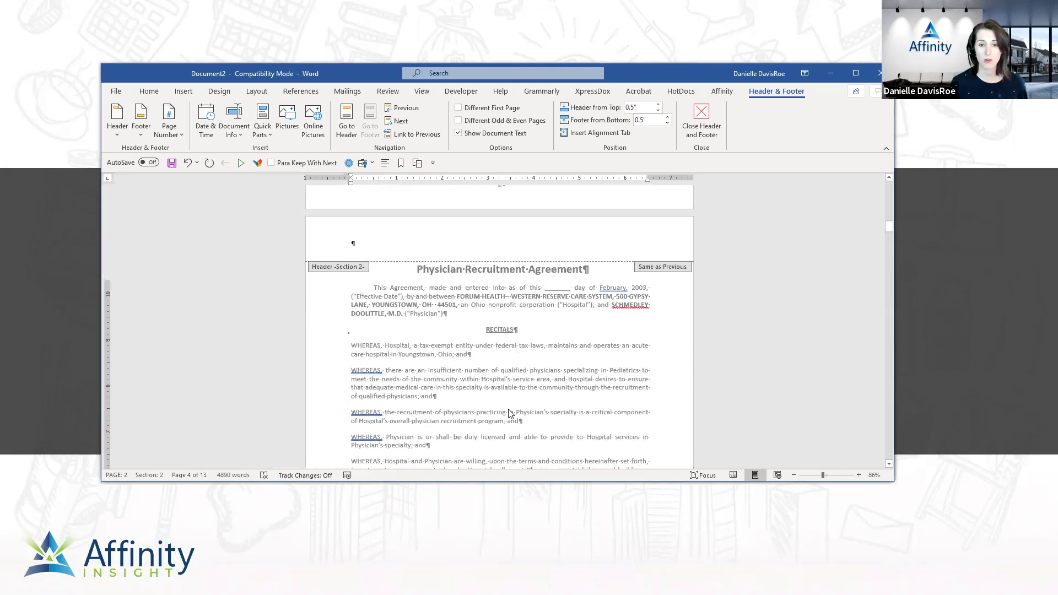
{"action": "left_click", "coordinate": [499, 357]}
{"action": "scroll", "coordinate": [499, 357], "scroll_direction": "up", "scroll_amount": 10}
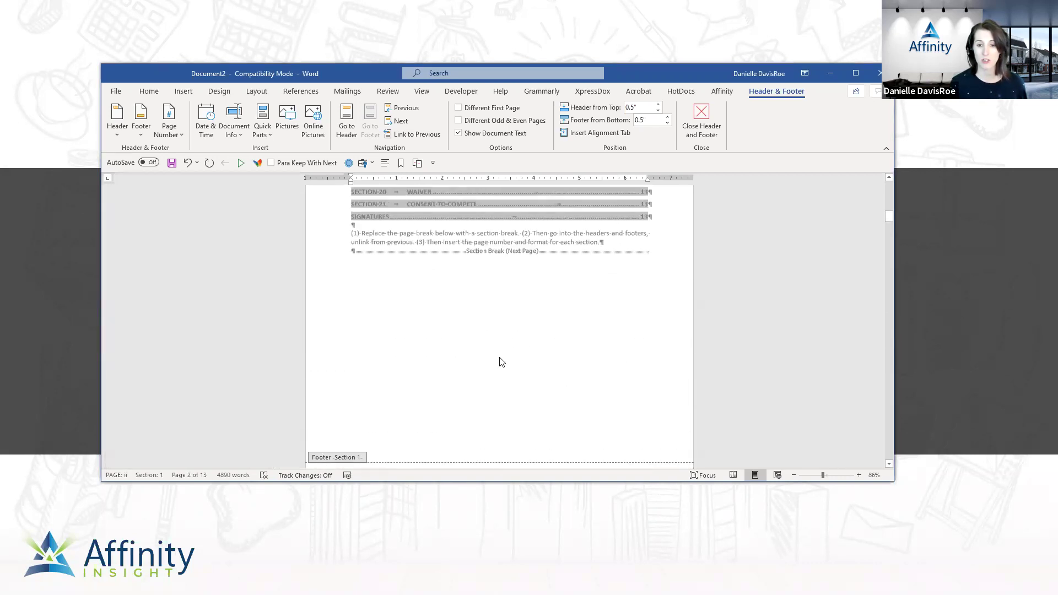
{"action": "scroll", "coordinate": [499, 296], "scroll_direction": "up", "scroll_amount": 2}
{"action": "left_click", "coordinate": [505, 278]}
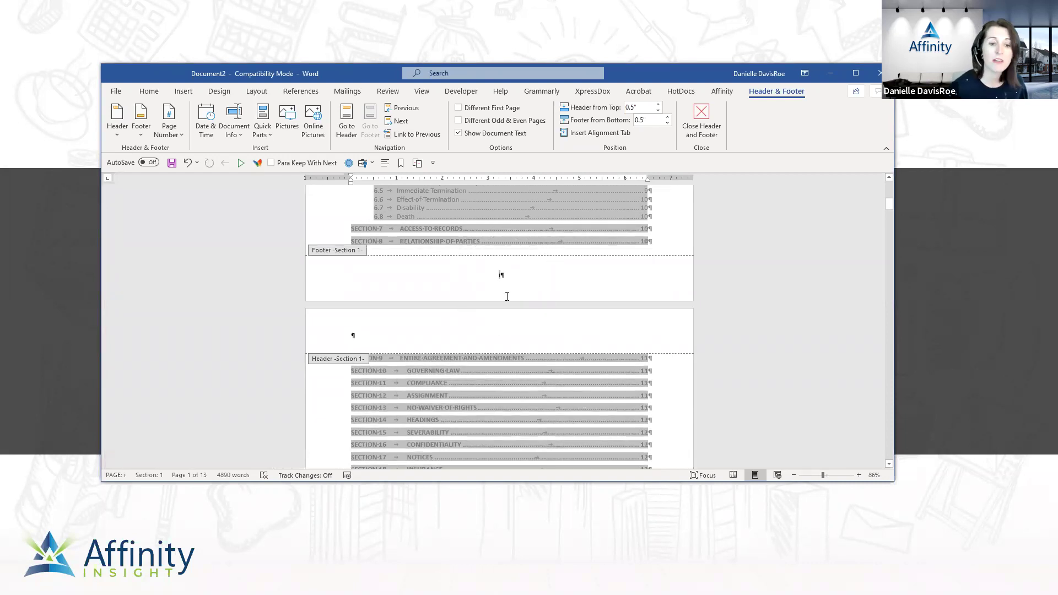
Unlink the Section 2 header on the first agreement page from the previous section.
{"action": "scroll", "coordinate": [507, 296], "scroll_direction": "down", "scroll_amount": 14}
{"action": "scroll", "coordinate": [504, 298], "scroll_direction": "down", "scroll_amount": 3}
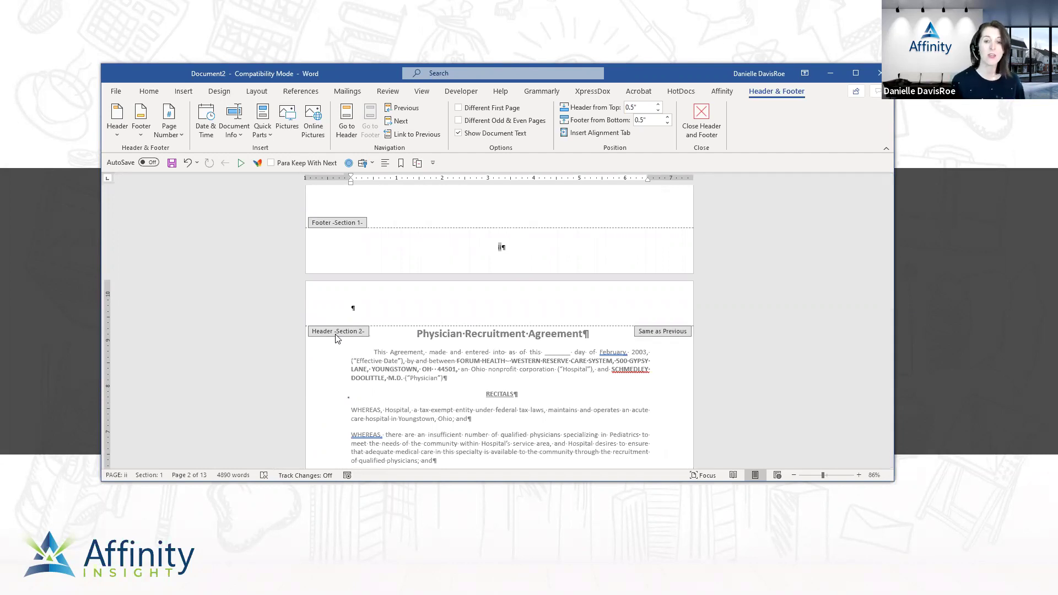
{"action": "left_click", "coordinate": [672, 337]}
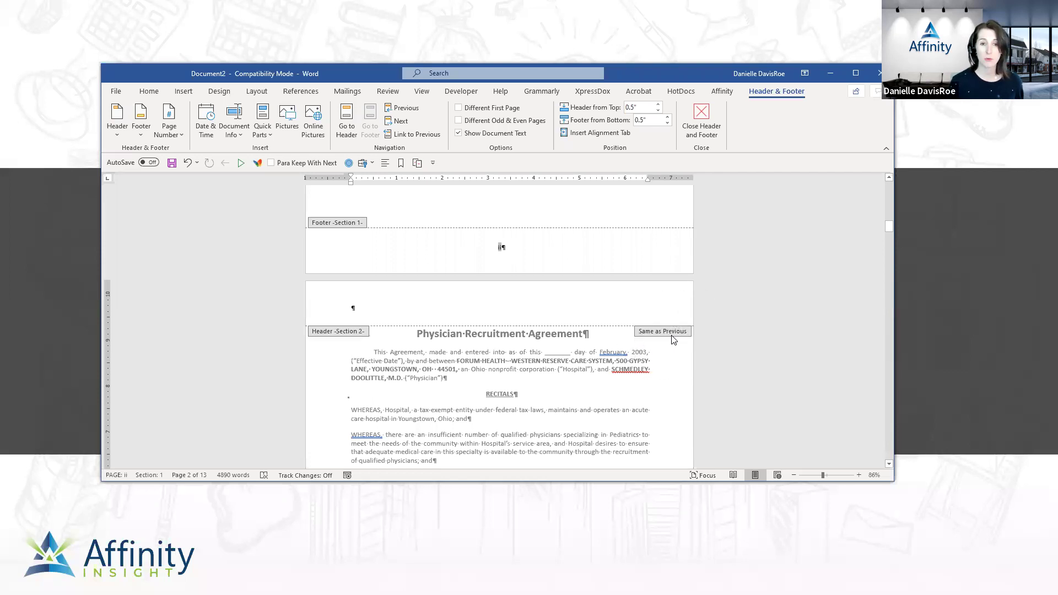
{"action": "left_click", "coordinate": [602, 305]}
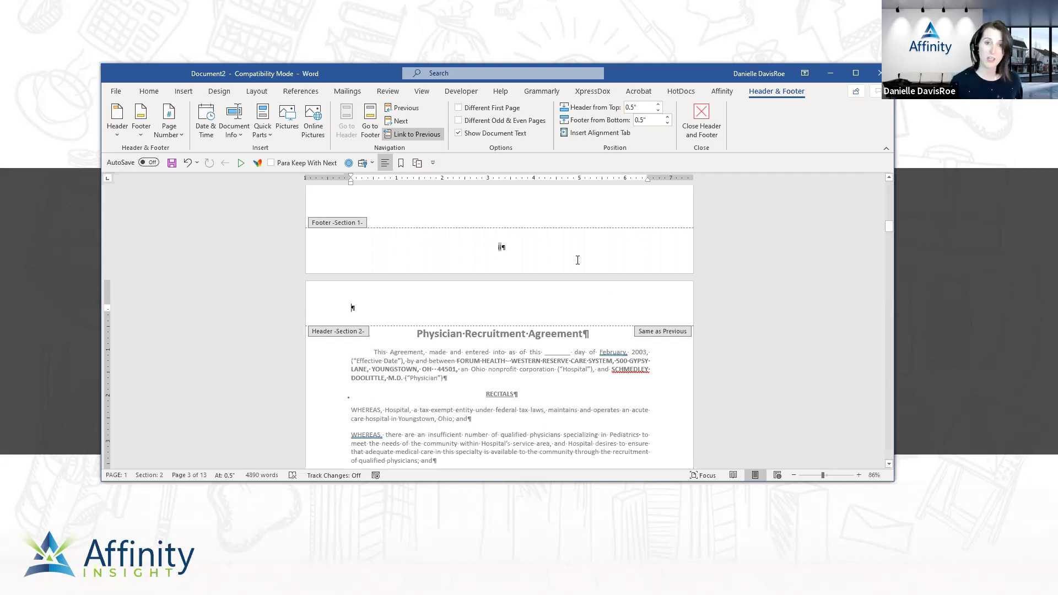
{"action": "left_click", "coordinate": [416, 135]}
{"action": "scroll", "coordinate": [422, 216], "scroll_direction": "down", "scroll_amount": 2}
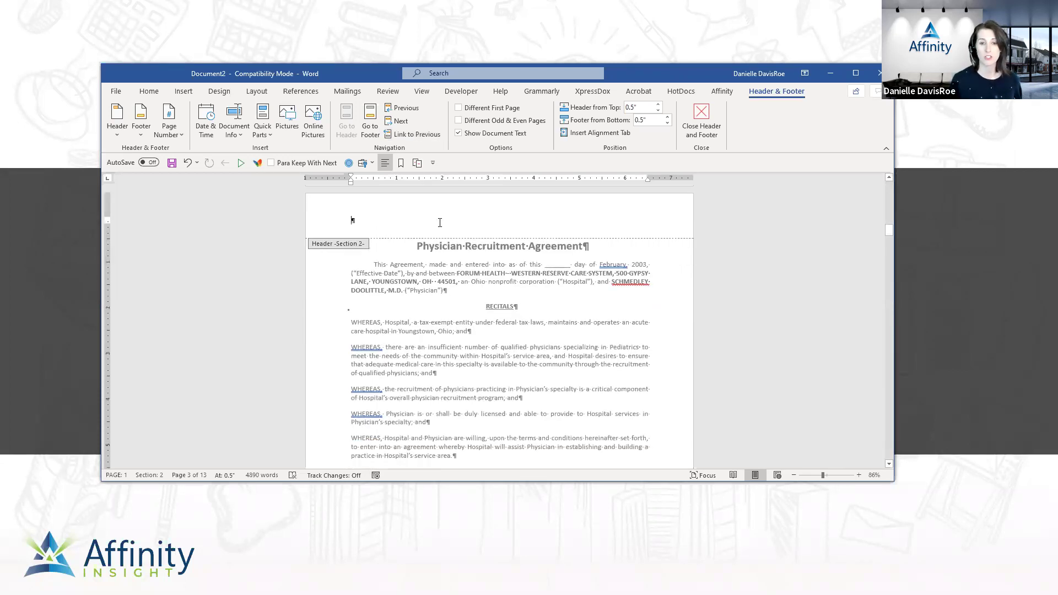
Zoom the document to 126% on the first Section 2 footer, and enlarge and reposition the document window.
{"action": "scroll", "coordinate": [440, 226], "scroll_direction": "down", "scroll_amount": 3}
{"action": "scroll", "coordinate": [439, 245], "scroll_direction": "down", "scroll_amount": 2}
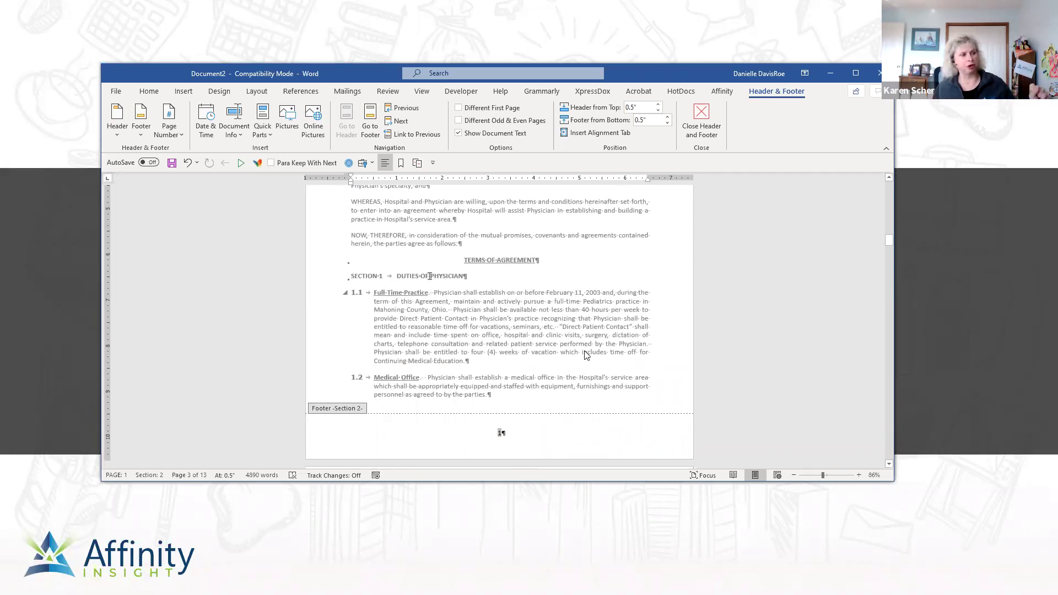
{"action": "scroll", "coordinate": [585, 353], "scroll_direction": "up", "scroll_amount": 4}
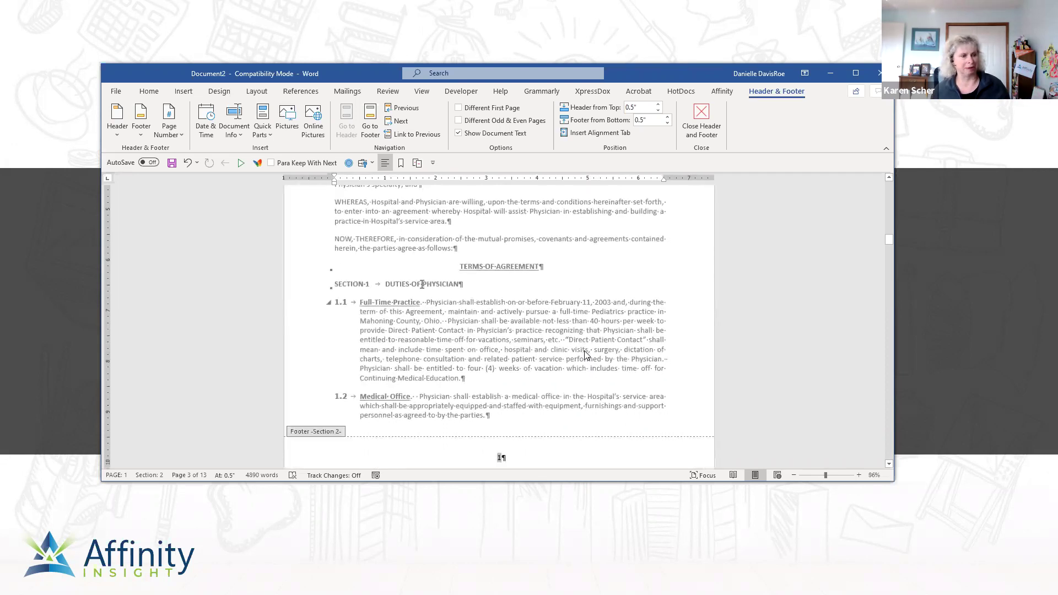
{"action": "scroll", "coordinate": [583, 350], "scroll_direction": "down", "scroll_amount": 3}
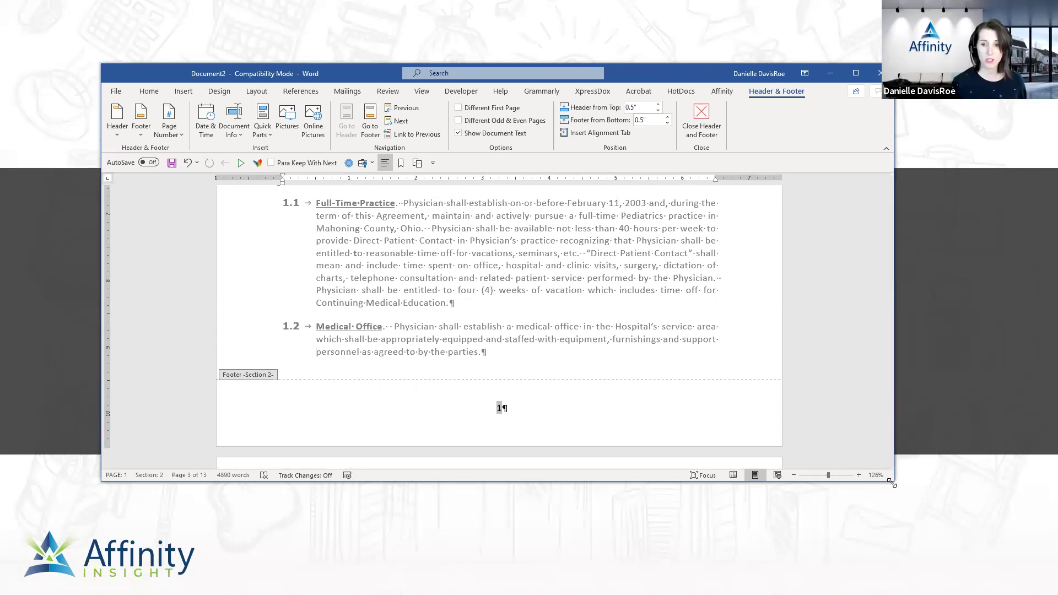
{"action": "left_click_drag", "start_coordinate": [891, 483], "coordinate": [1003, 562]}
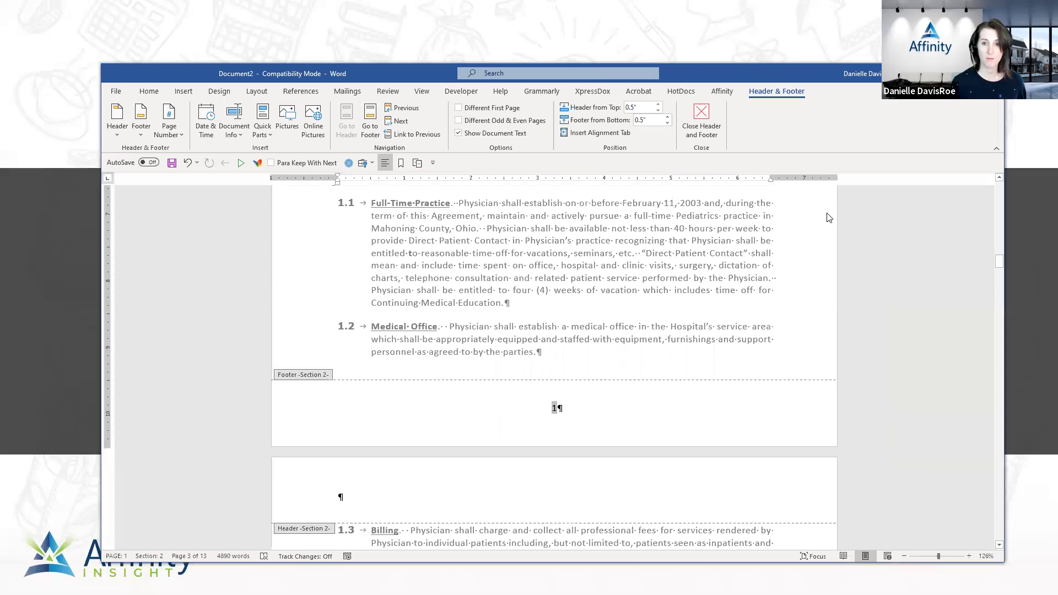
{"action": "left_click_drag", "start_coordinate": [721, 69], "coordinate": [709, 34]}
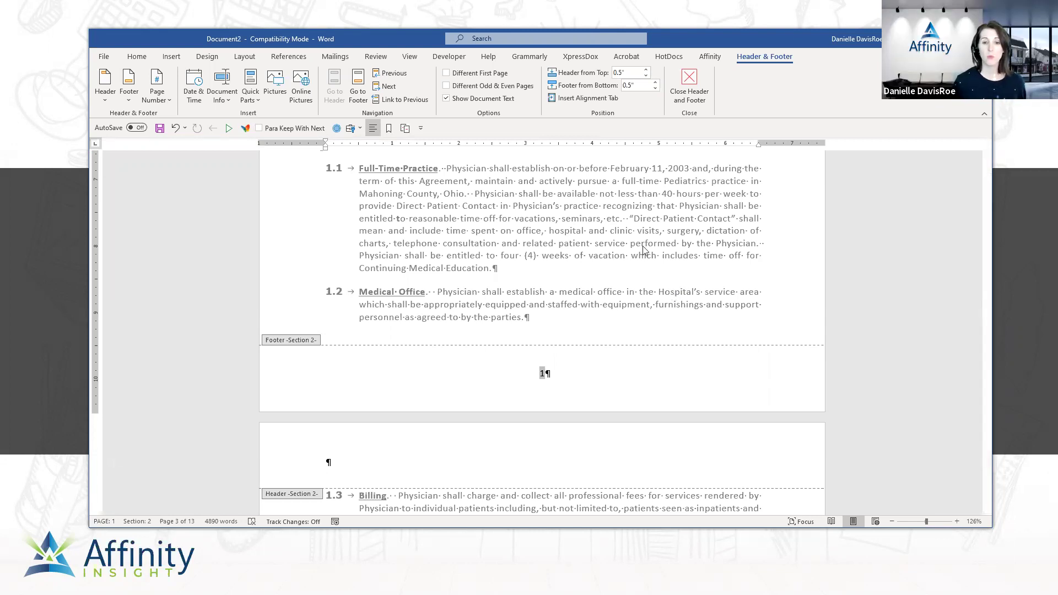
Place the cursor in the footer of the first agreement page and turn on Different First Page for Section 2.
{"action": "scroll", "coordinate": [601, 248], "scroll_direction": "up", "scroll_amount": 6}
{"action": "scroll", "coordinate": [578, 267], "scroll_direction": "up", "scroll_amount": 6}
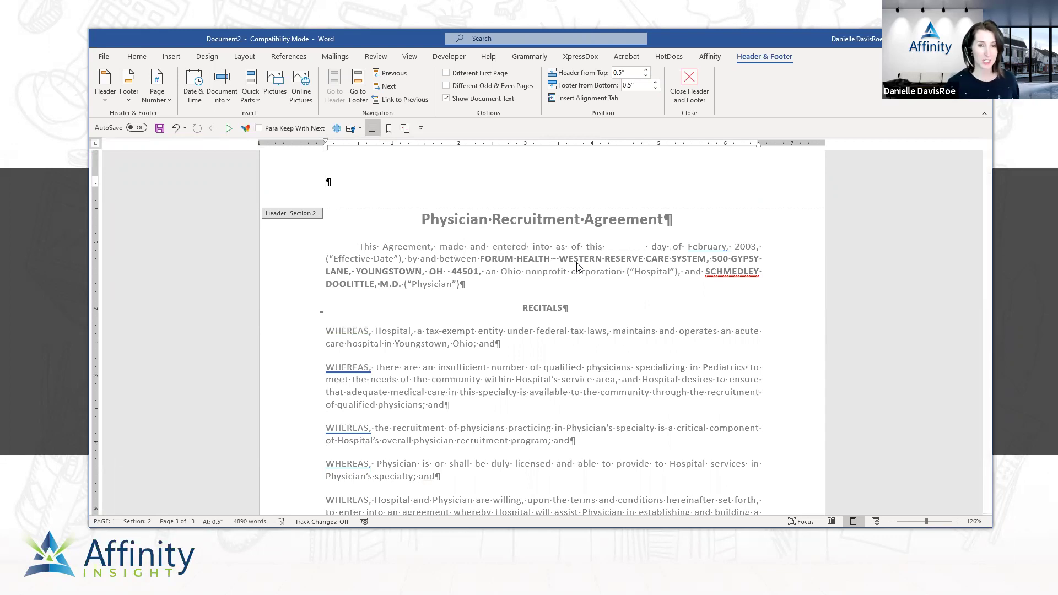
{"action": "scroll", "coordinate": [575, 270], "scroll_direction": "down", "scroll_amount": 10}
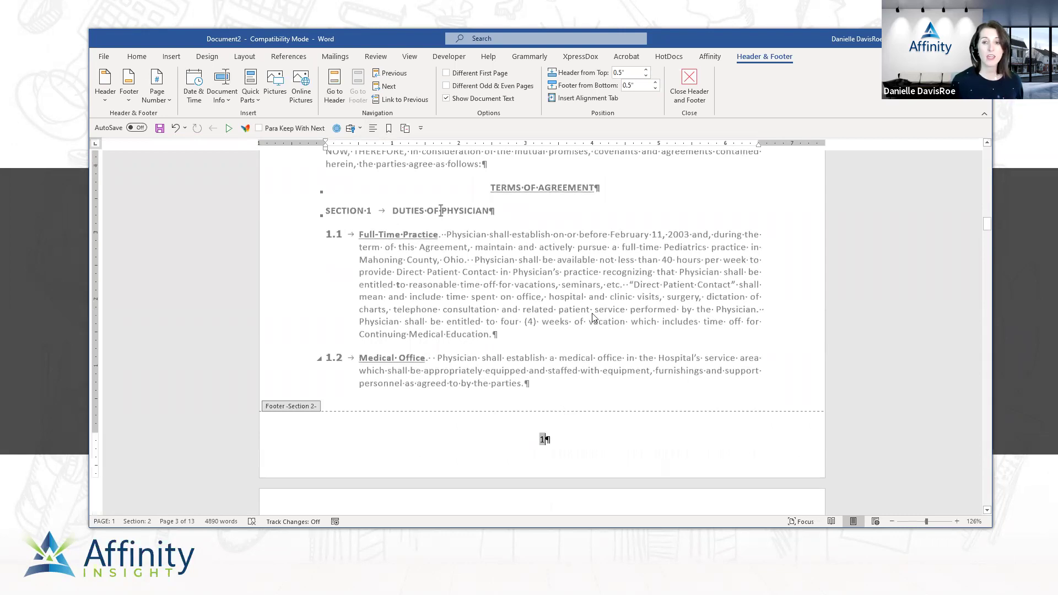
{"action": "left_click", "coordinate": [542, 439]}
{"action": "left_click", "coordinate": [760, 61]}
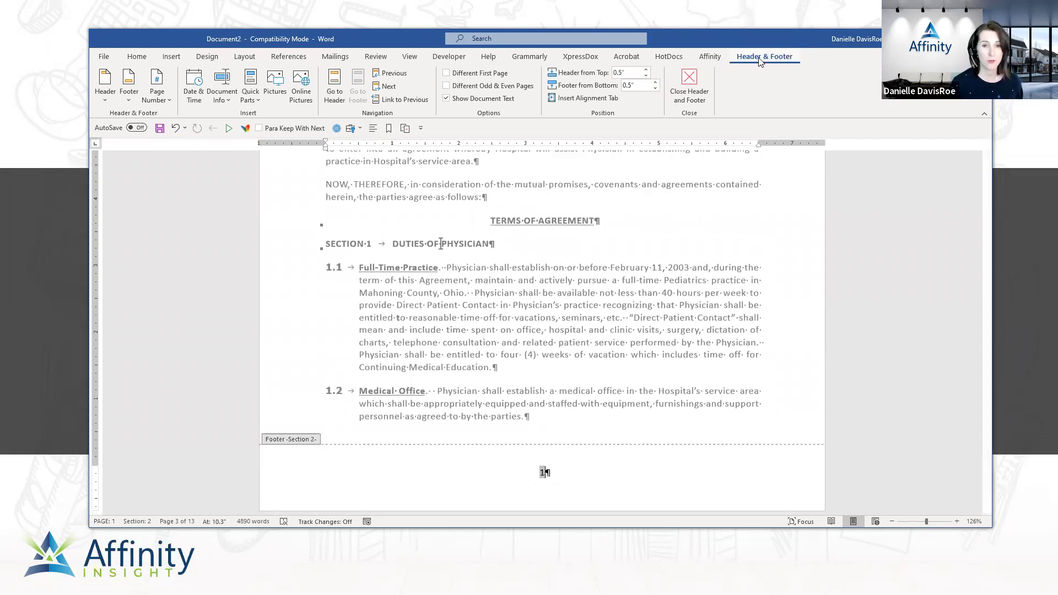
{"action": "left_click", "coordinate": [498, 79]}
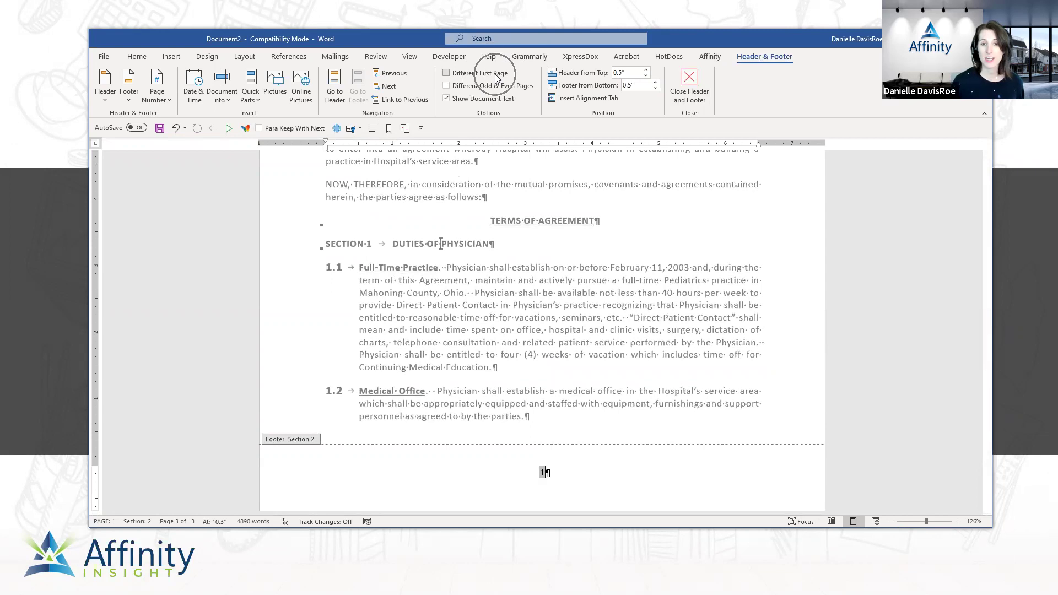
{"action": "left_click", "coordinate": [493, 74]}
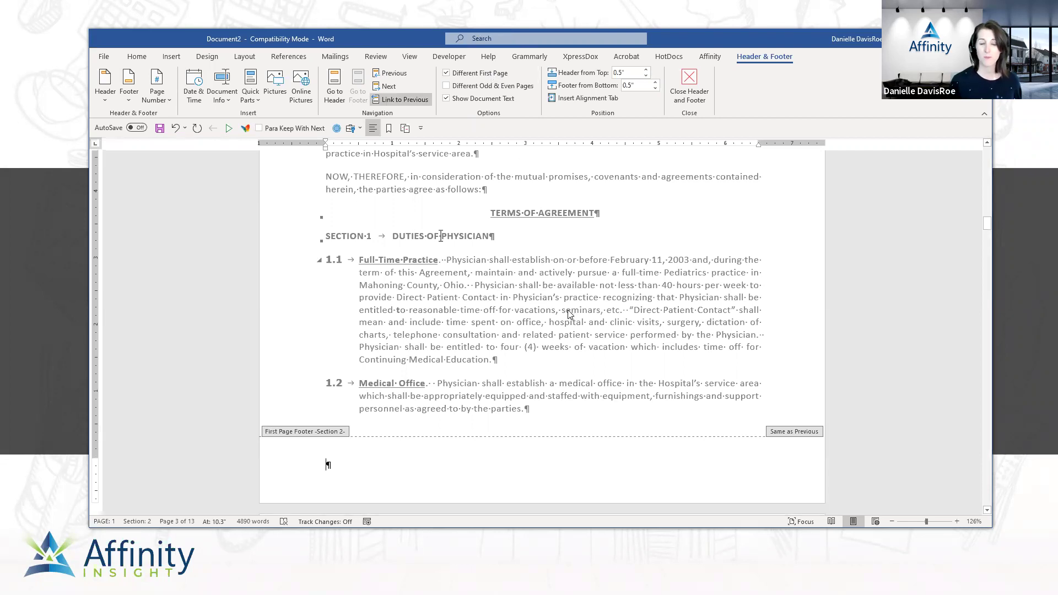
Compare the Section 2 first-page footer with the Section 1 footers and the footer on the agreement's second page.
{"action": "left_click", "coordinate": [295, 438]}
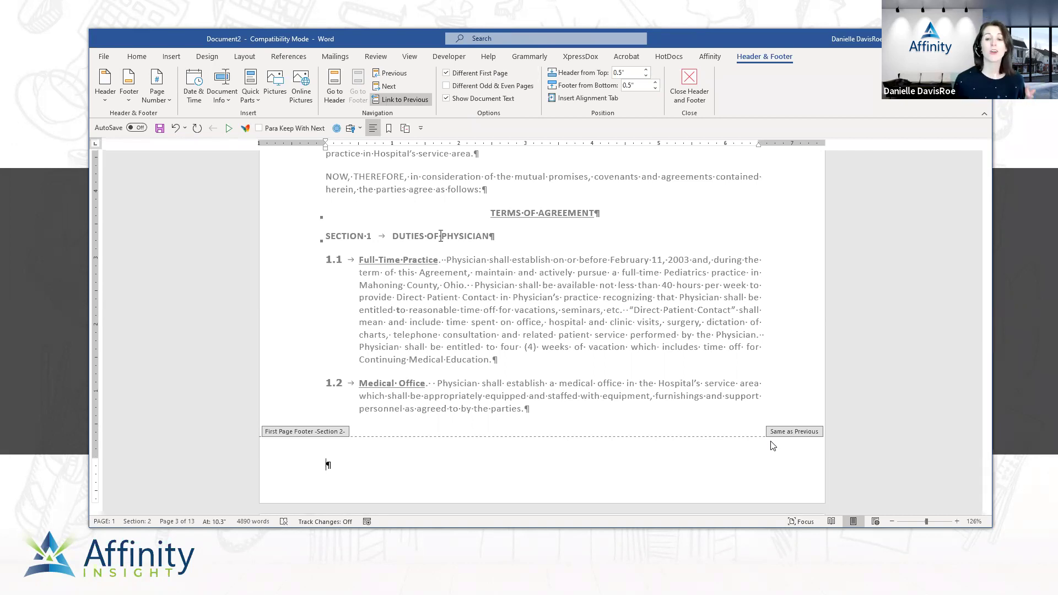
{"action": "scroll", "coordinate": [660, 328], "scroll_direction": "up", "scroll_amount": 15}
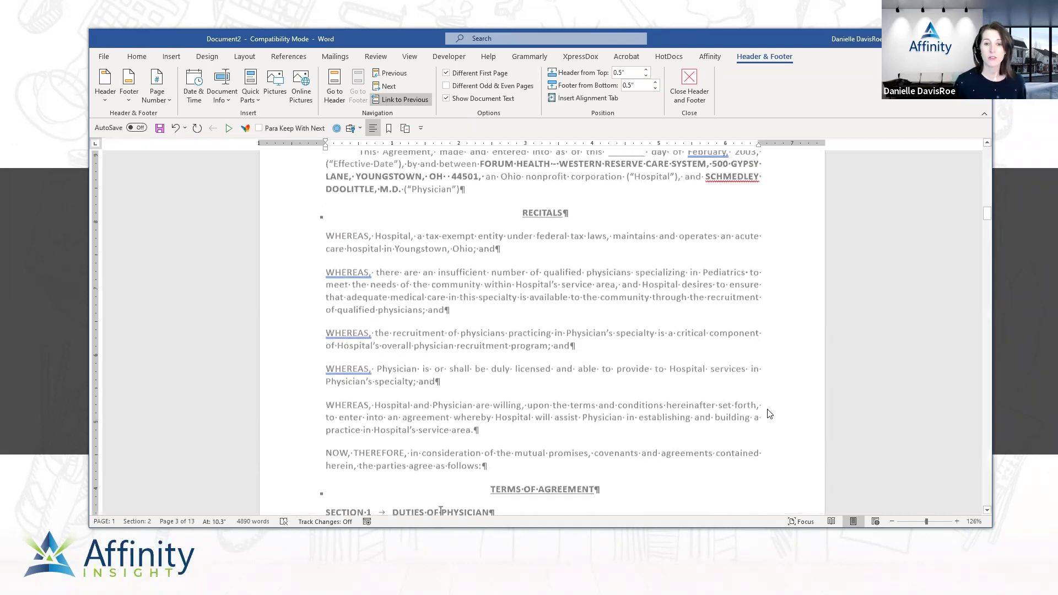
{"action": "scroll", "coordinate": [660, 328], "scroll_direction": "up", "scroll_amount": 2}
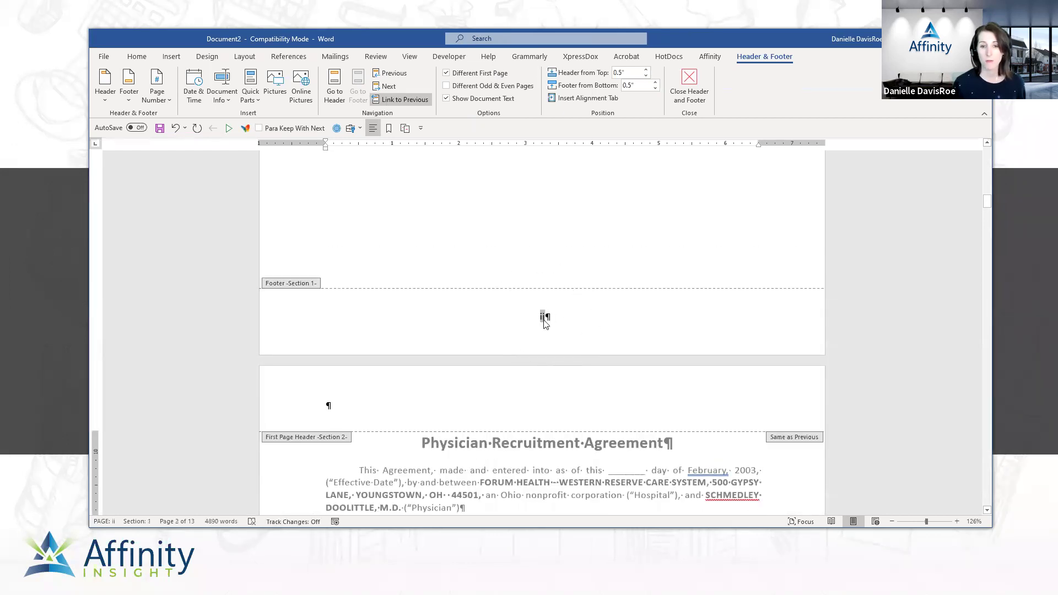
{"action": "scroll", "coordinate": [545, 315], "scroll_direction": "up", "scroll_amount": 10}
{"action": "left_click", "coordinate": [551, 269]}
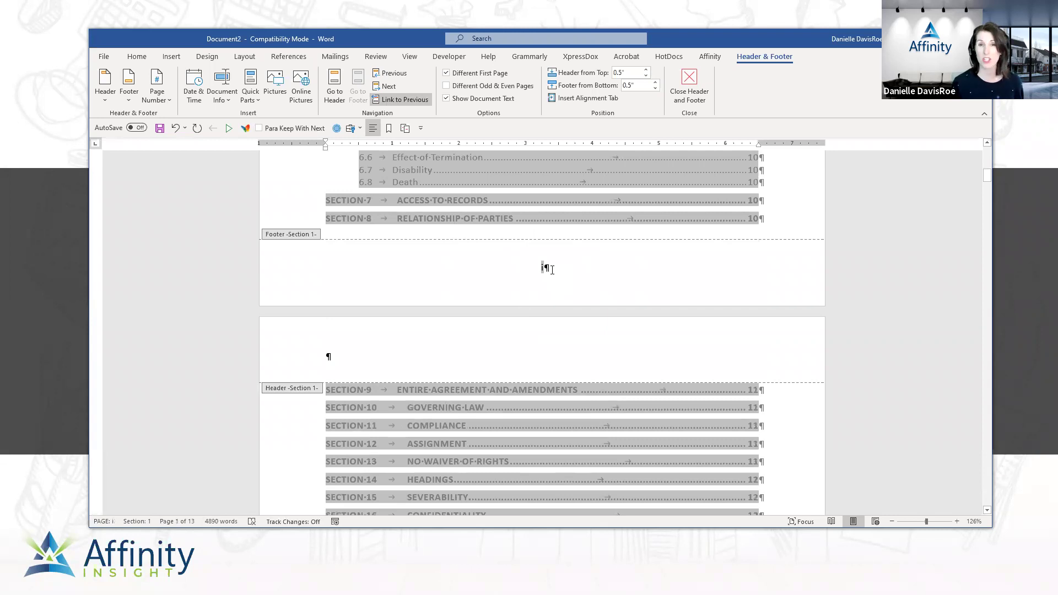
{"action": "scroll", "coordinate": [549, 270], "scroll_direction": "down", "scroll_amount": 10}
{"action": "scroll", "coordinate": [545, 278], "scroll_direction": "down", "scroll_amount": 15}
{"action": "scroll", "coordinate": [553, 286], "scroll_direction": "down", "scroll_amount": 10}
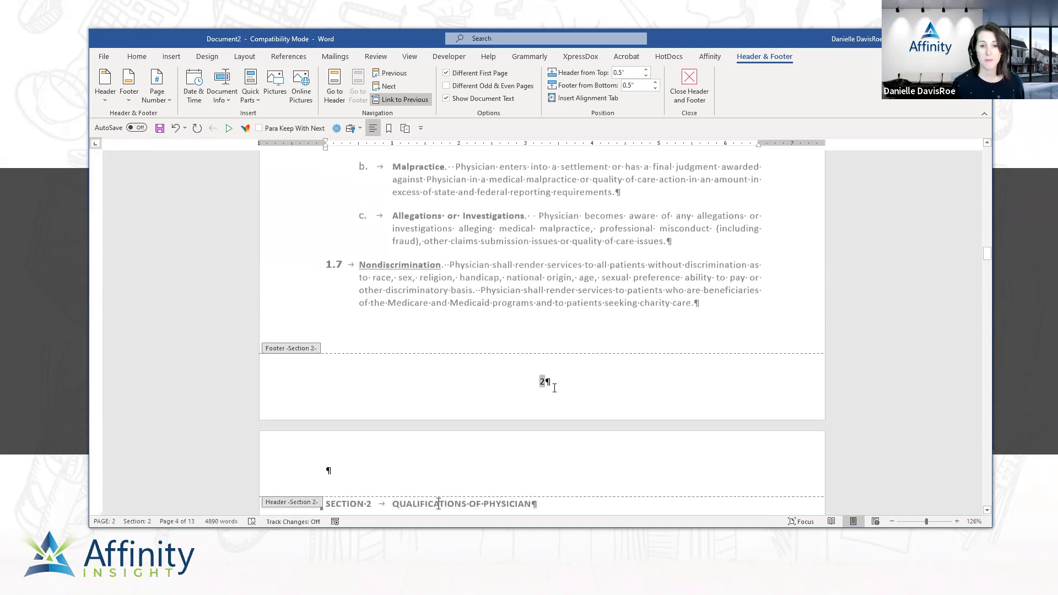
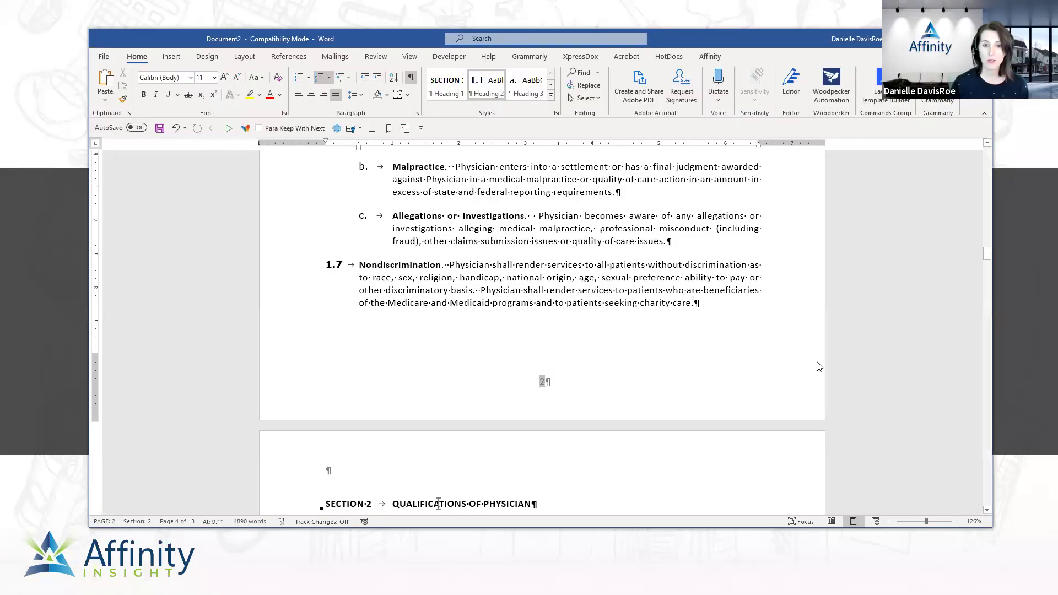
Insert a continuous section break at the end of the Table Of Contents title line and check the section number on either side of it.
{"action": "scroll", "coordinate": [889, 298], "scroll_direction": "up", "scroll_amount": 15}
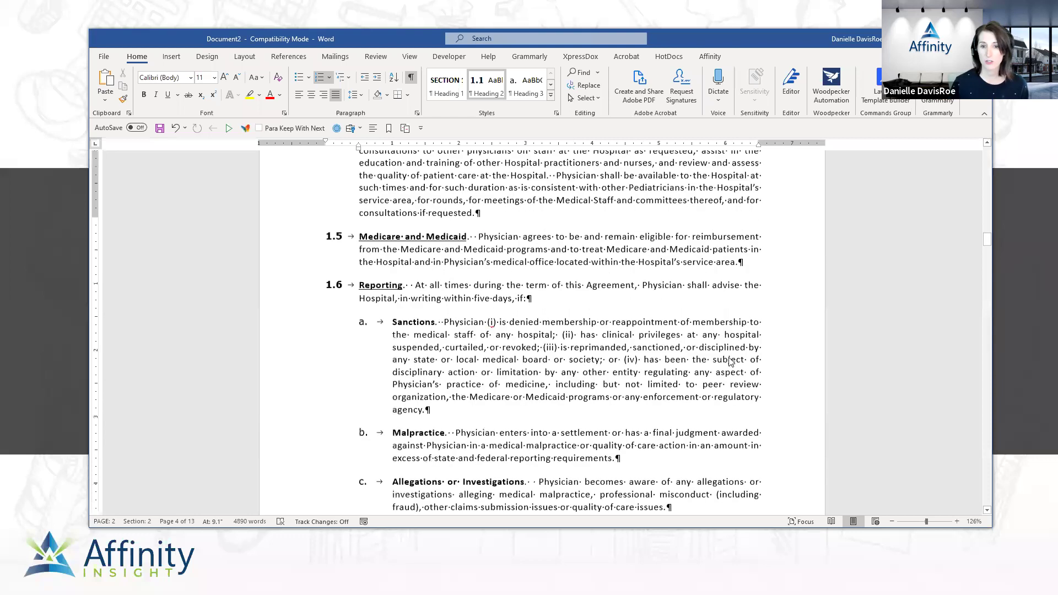
{"action": "scroll", "coordinate": [890, 298], "scroll_direction": "up", "scroll_amount": 10}
{"action": "scroll", "coordinate": [826, 221], "scroll_direction": "up", "scroll_amount": 15}
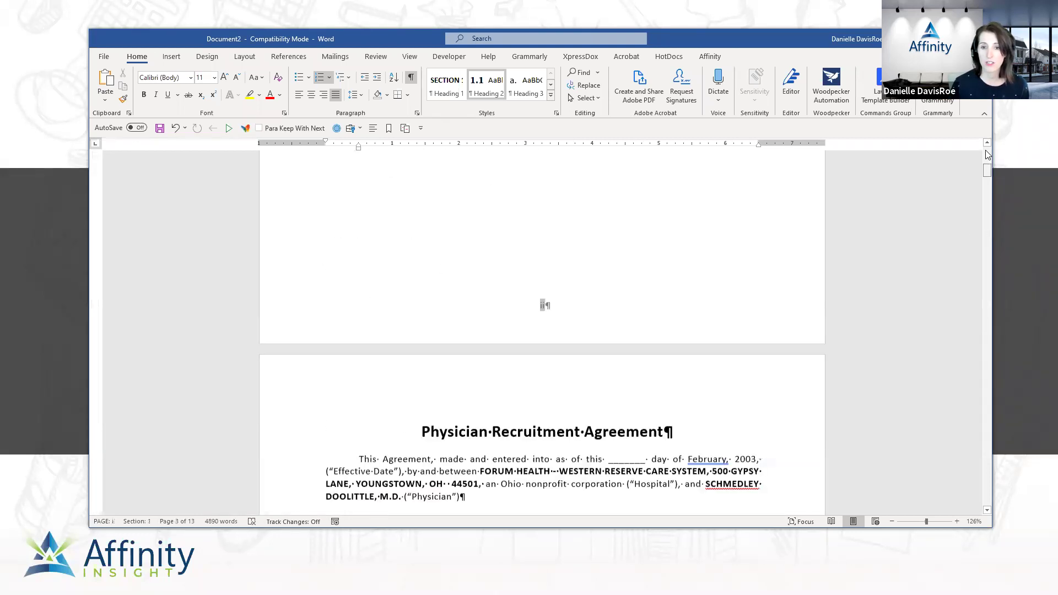
{"action": "left_click", "coordinate": [634, 268]}
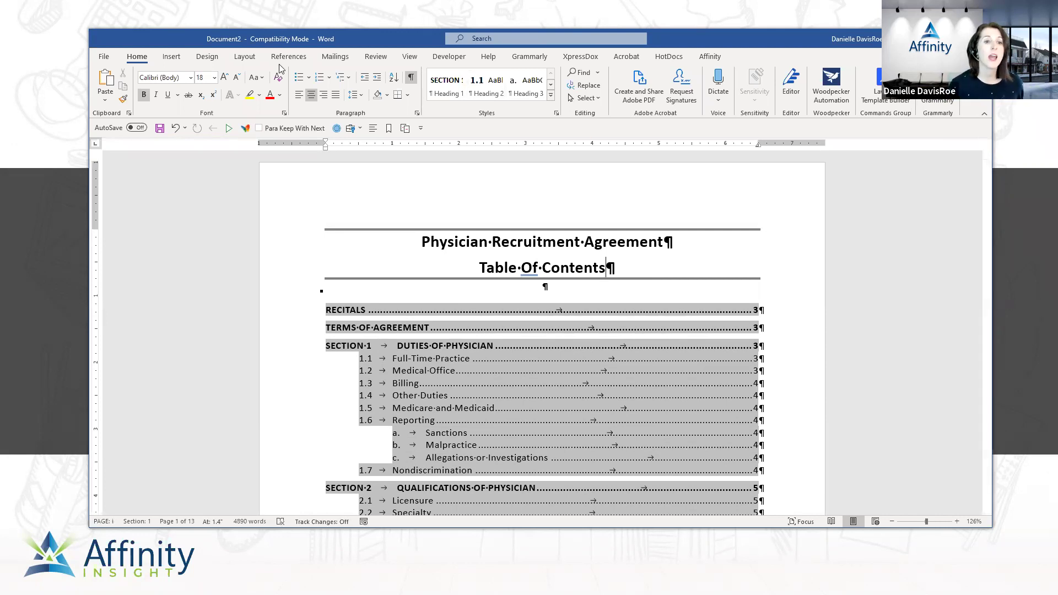
{"action": "left_click", "coordinate": [245, 58]}
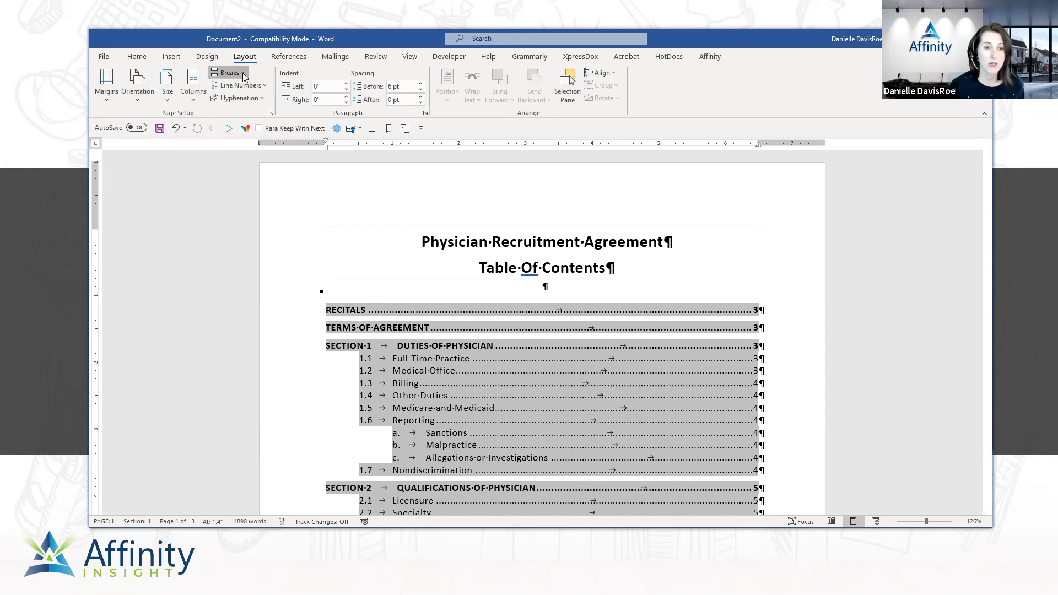
{"action": "left_click", "coordinate": [242, 73]}
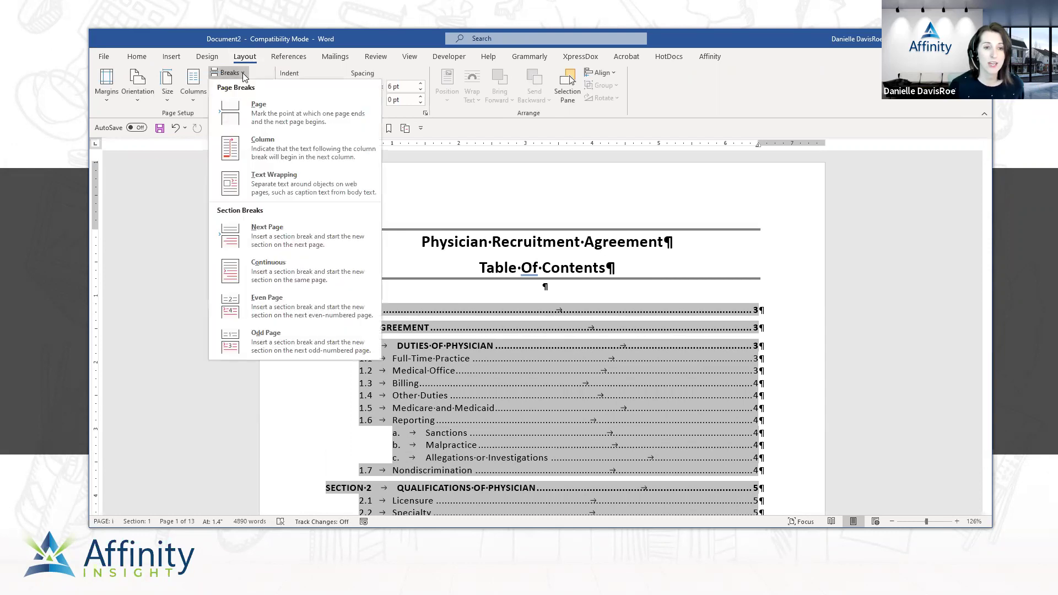
{"action": "left_click", "coordinate": [268, 269]}
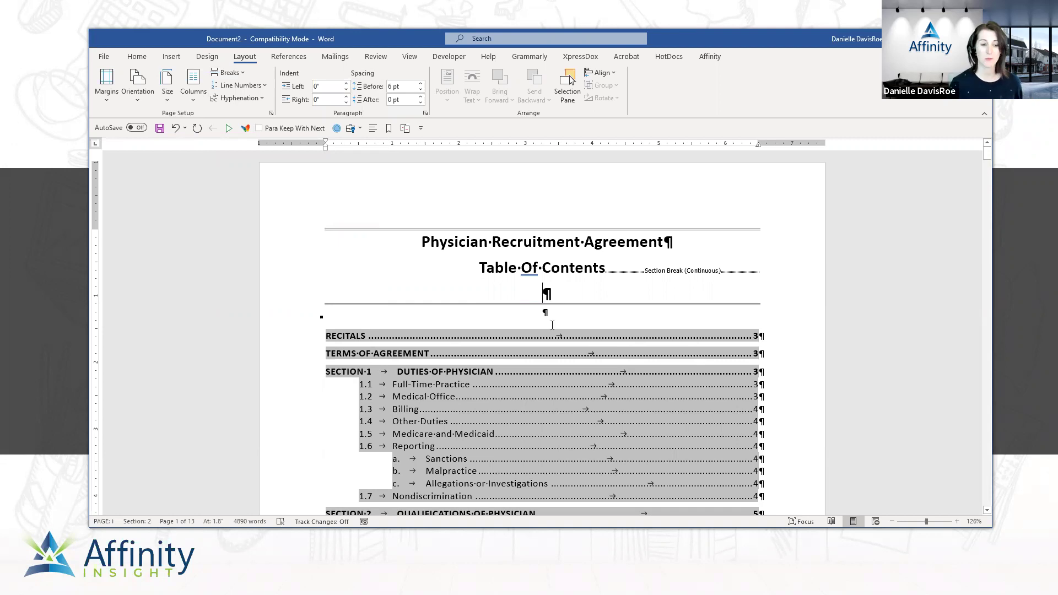
{"action": "left_click", "coordinate": [149, 526]}
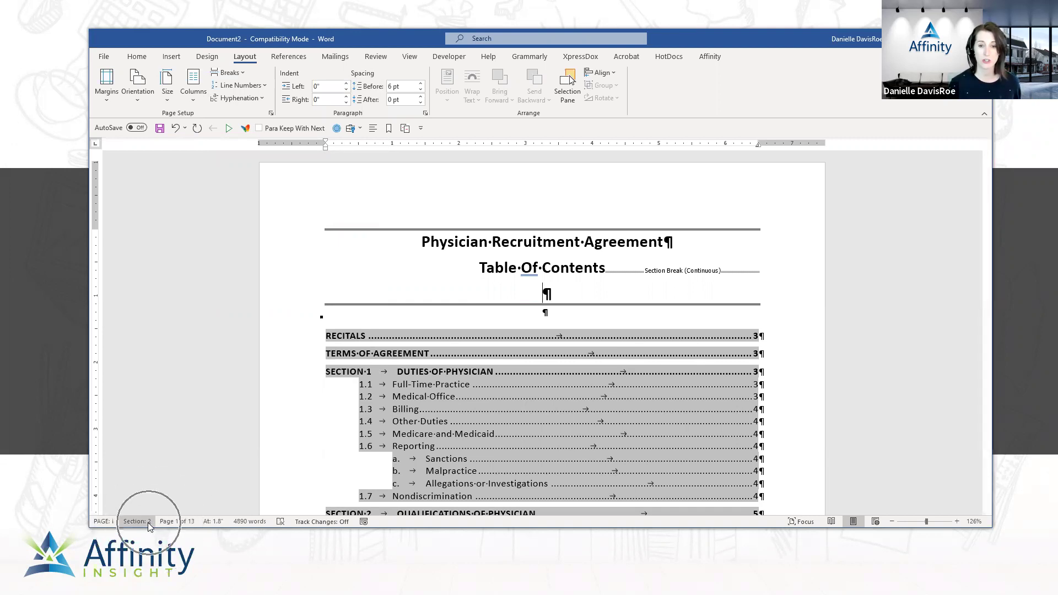
{"action": "left_click", "coordinate": [548, 241]}
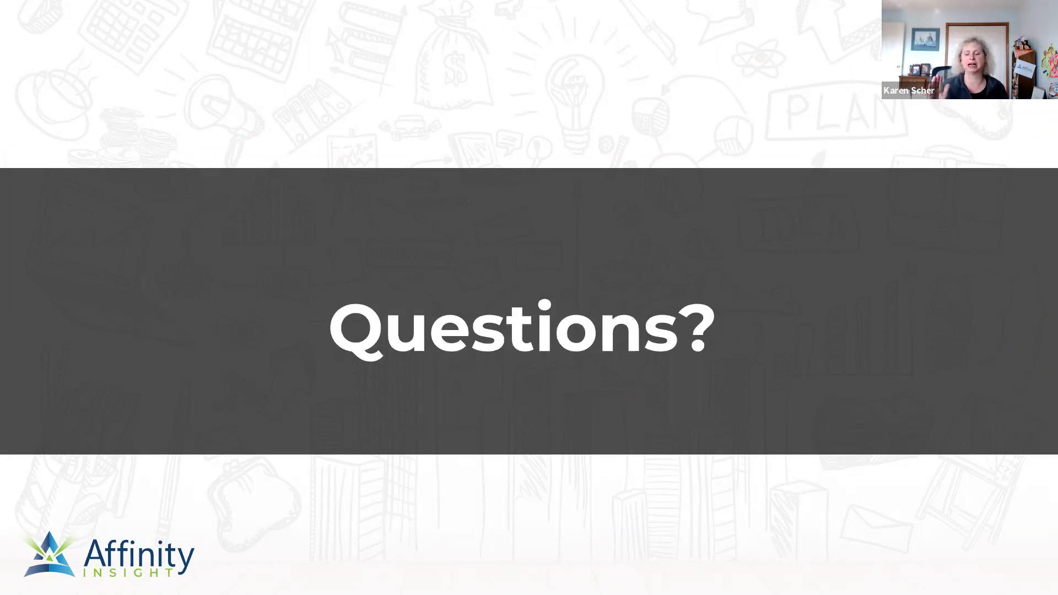
{"action": "key", "text": "Right"}
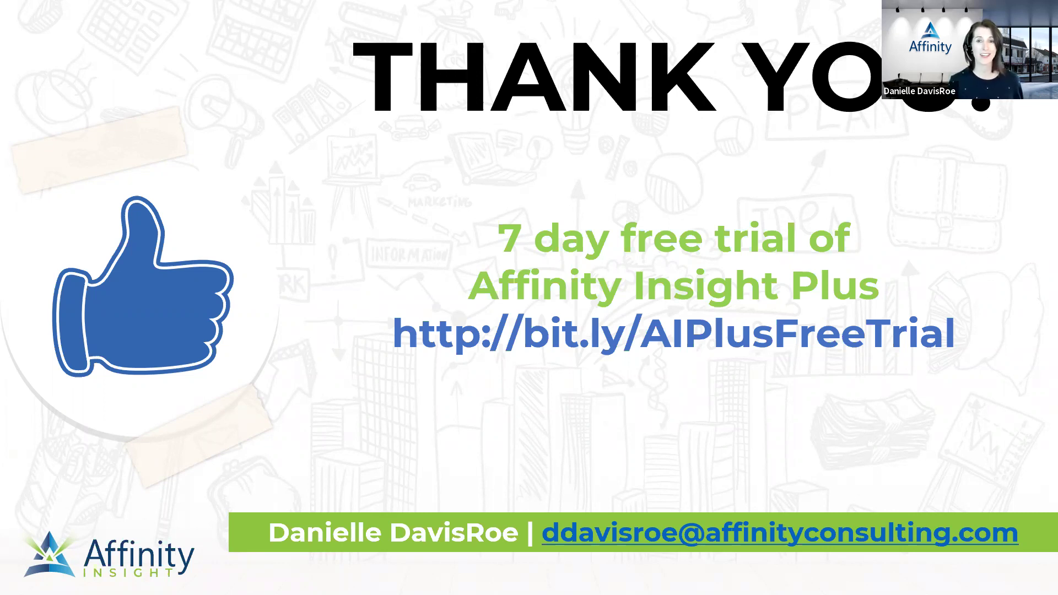
{"action": "key", "text": "Right"}
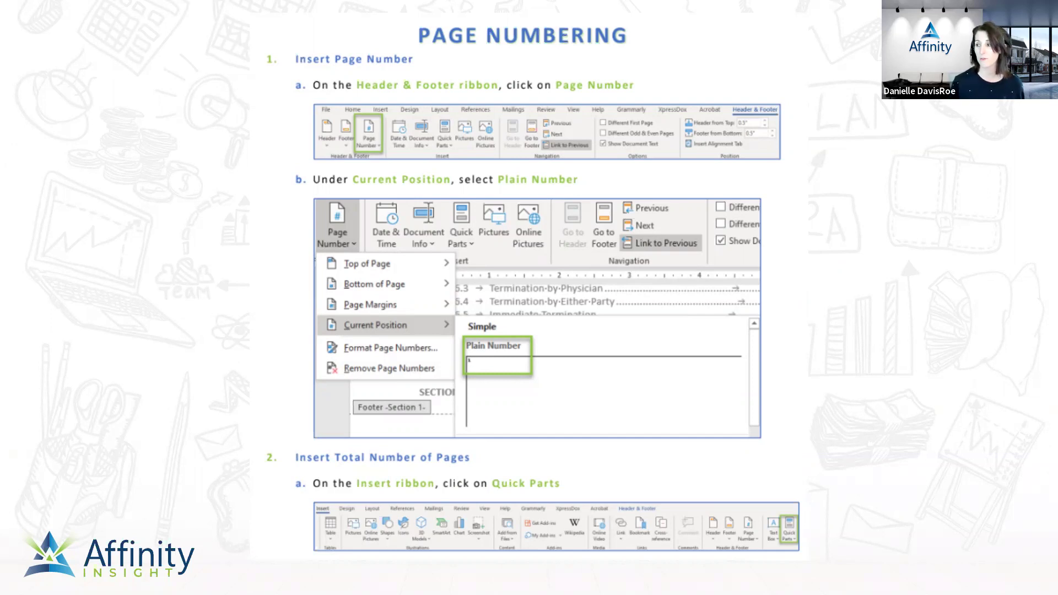
{"action": "key", "text": "alt+Tab"}
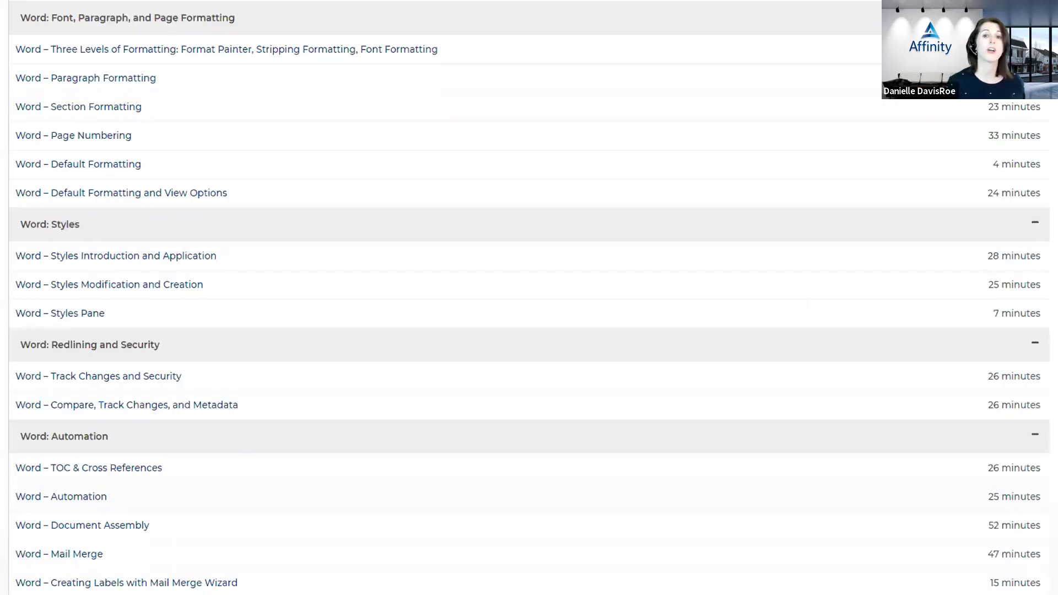